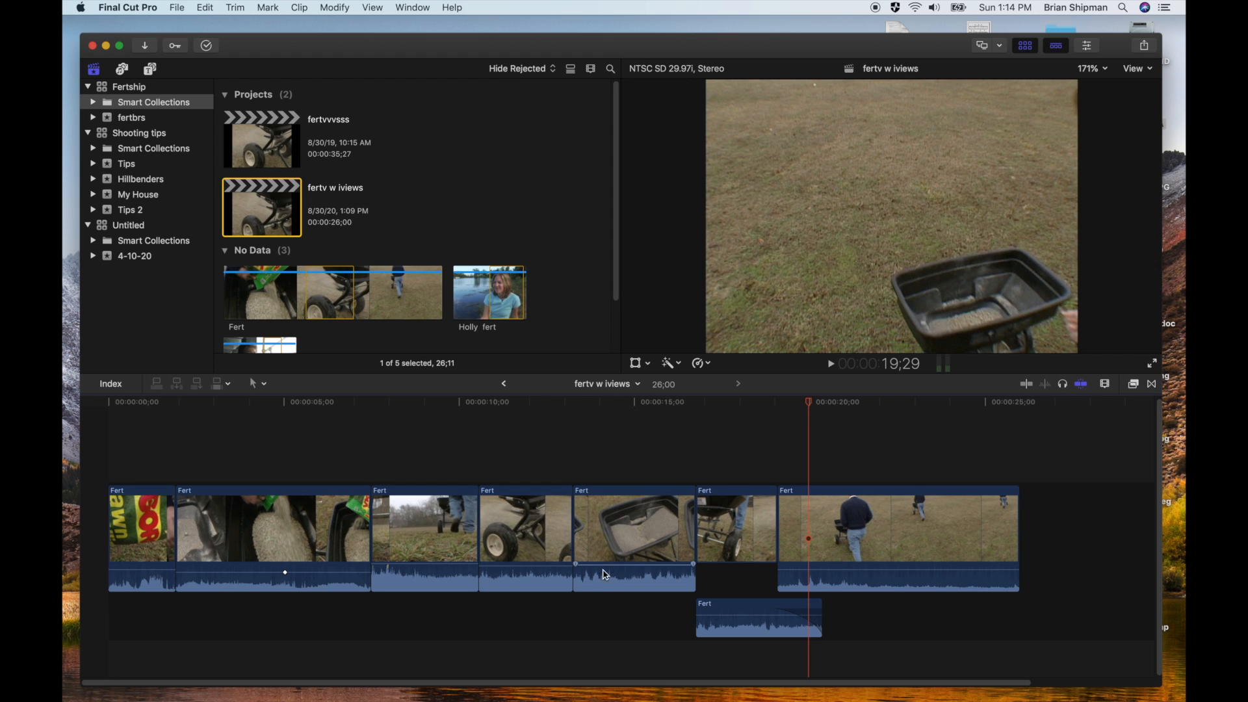
Play the sequence from the third clip into the fourth to compare the clips' audio levels
click(631, 571)
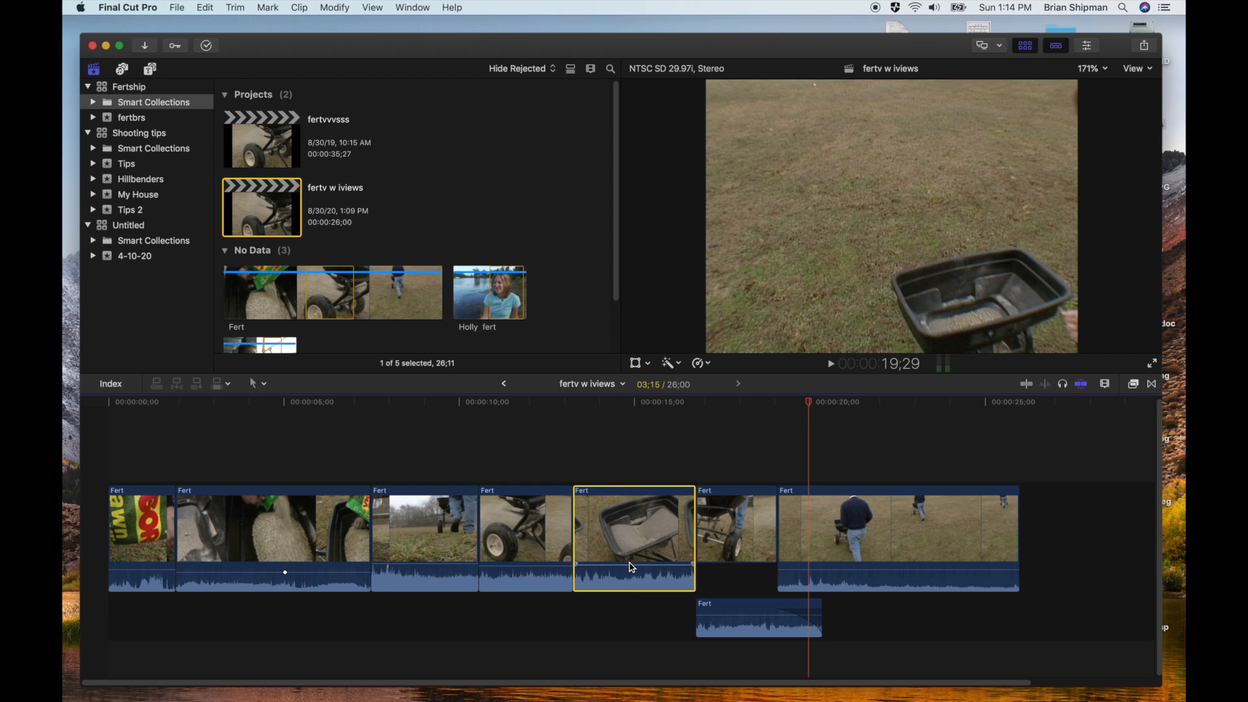
mouse_move(629, 567)
mouse_down()
mouse_move(629, 579)
mouse_move(627, 568)
mouse_up()
drag(549, 566, 549, 576)
drag(444, 565, 443, 569)
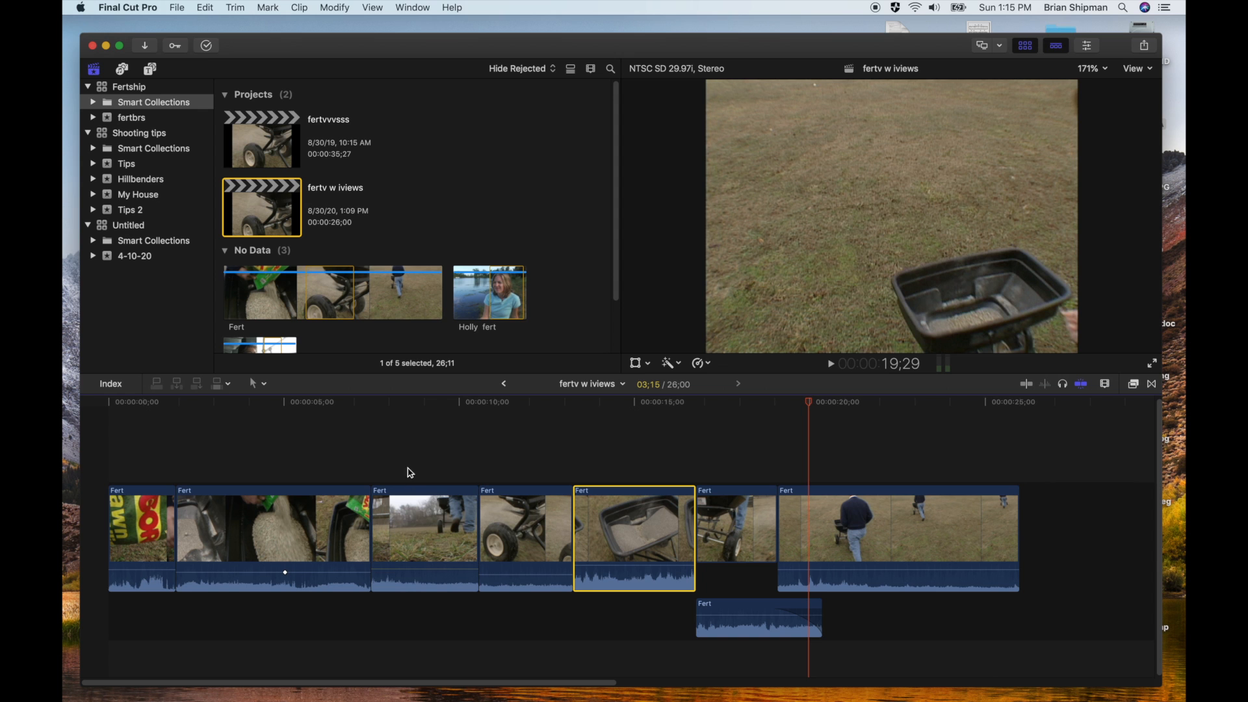
click(399, 425)
key(space)
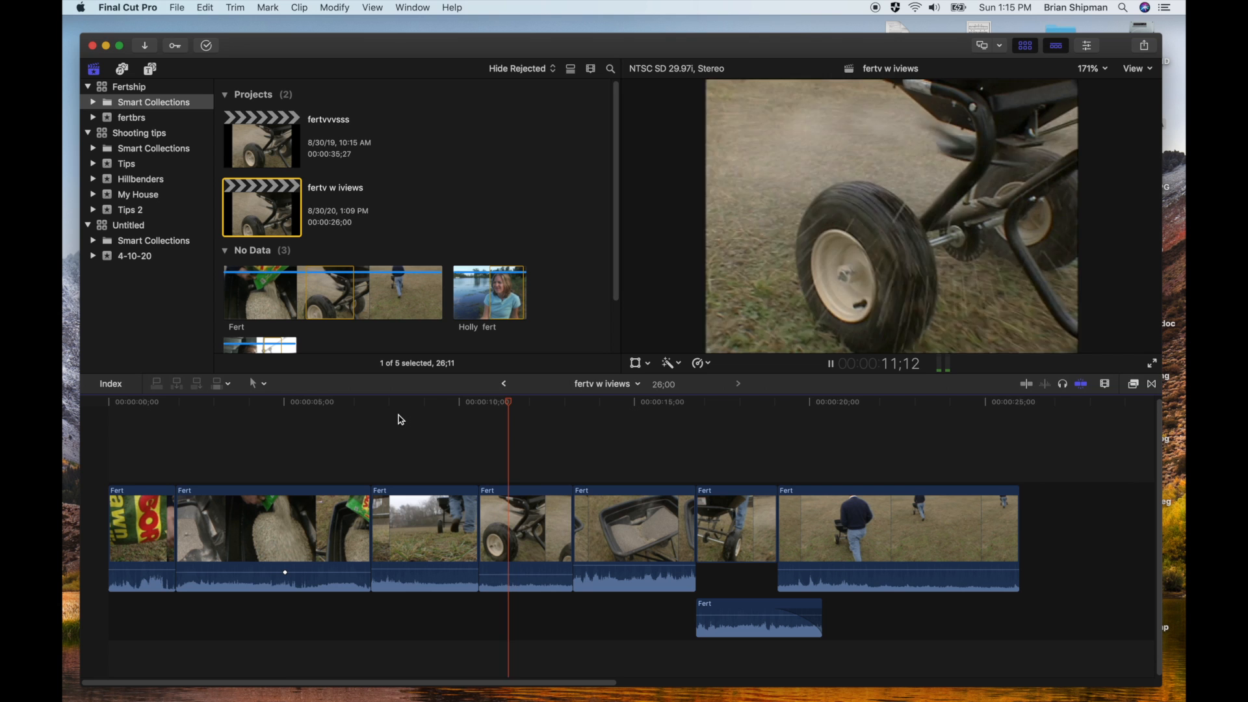
key(space)
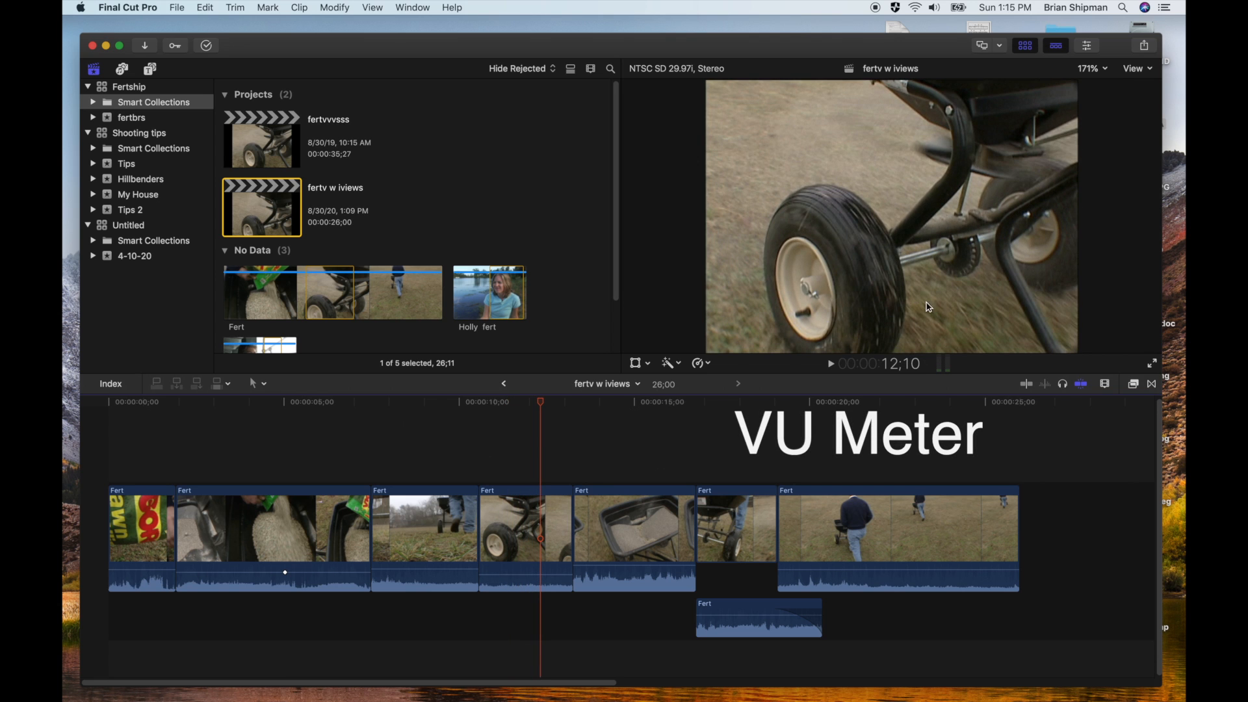
Show the large audio meters beside the timeline and play from the fourth clip through the fifth to monitor their levels
click(943, 365)
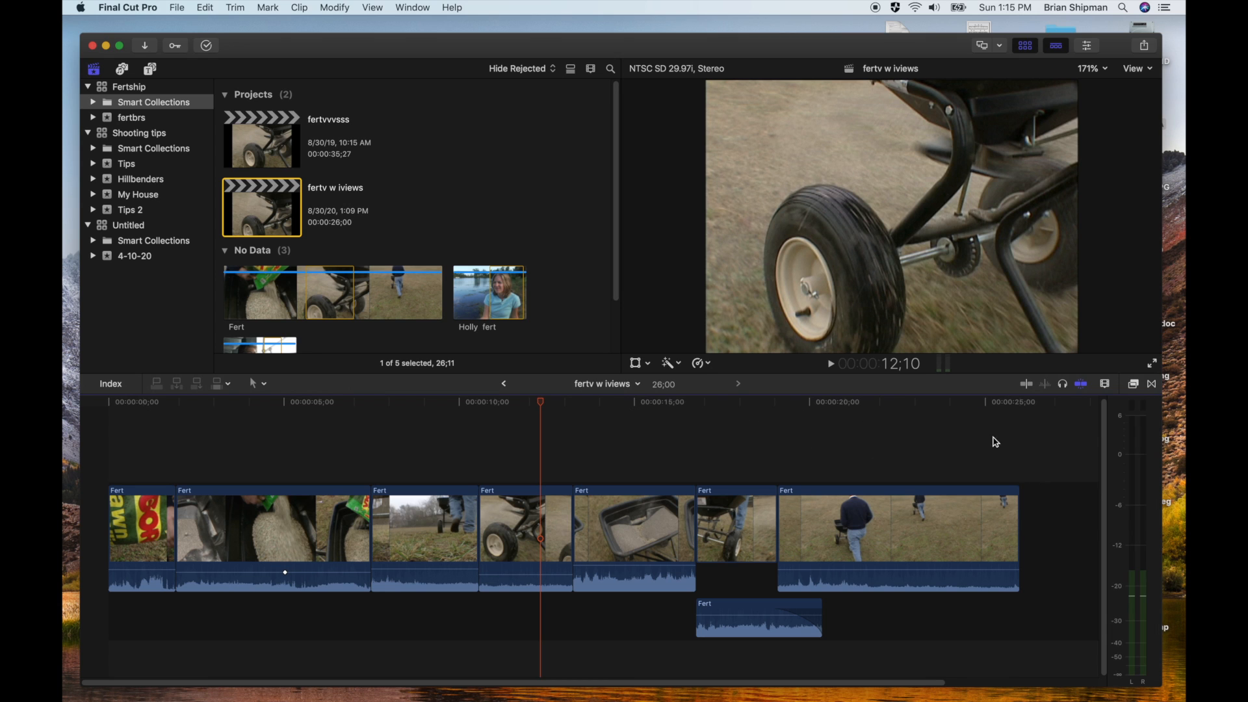
click(943, 364)
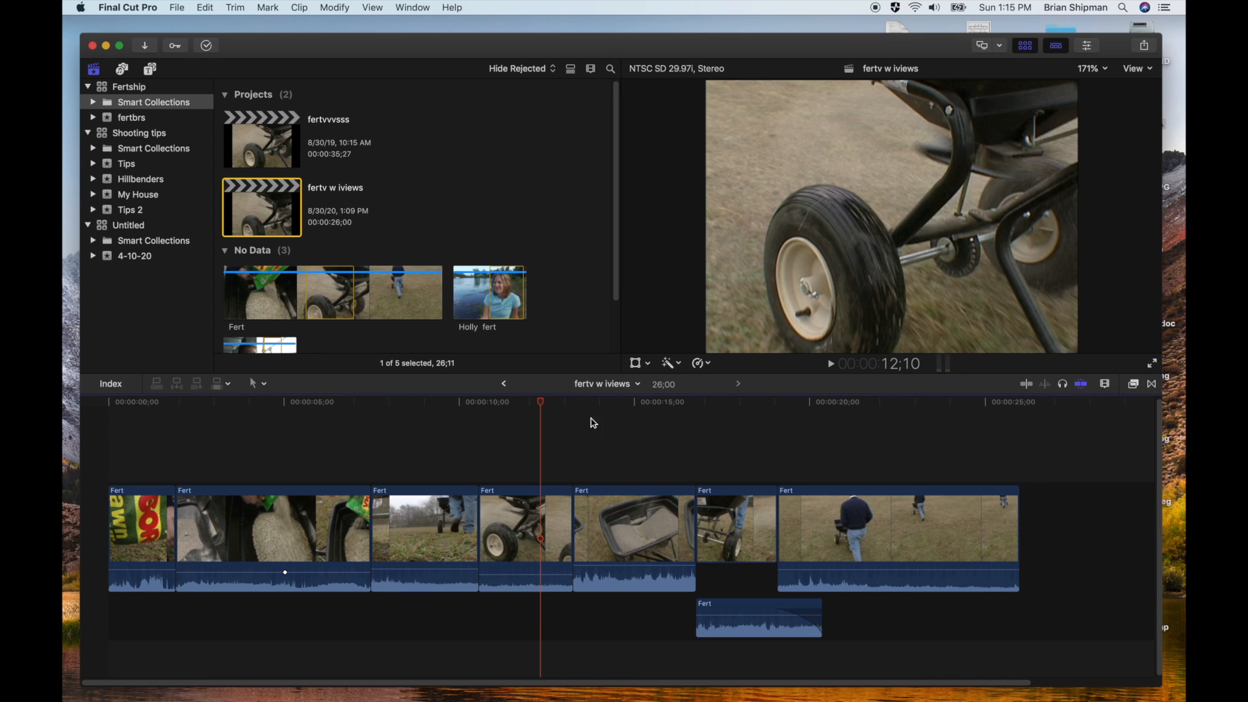
key(space)
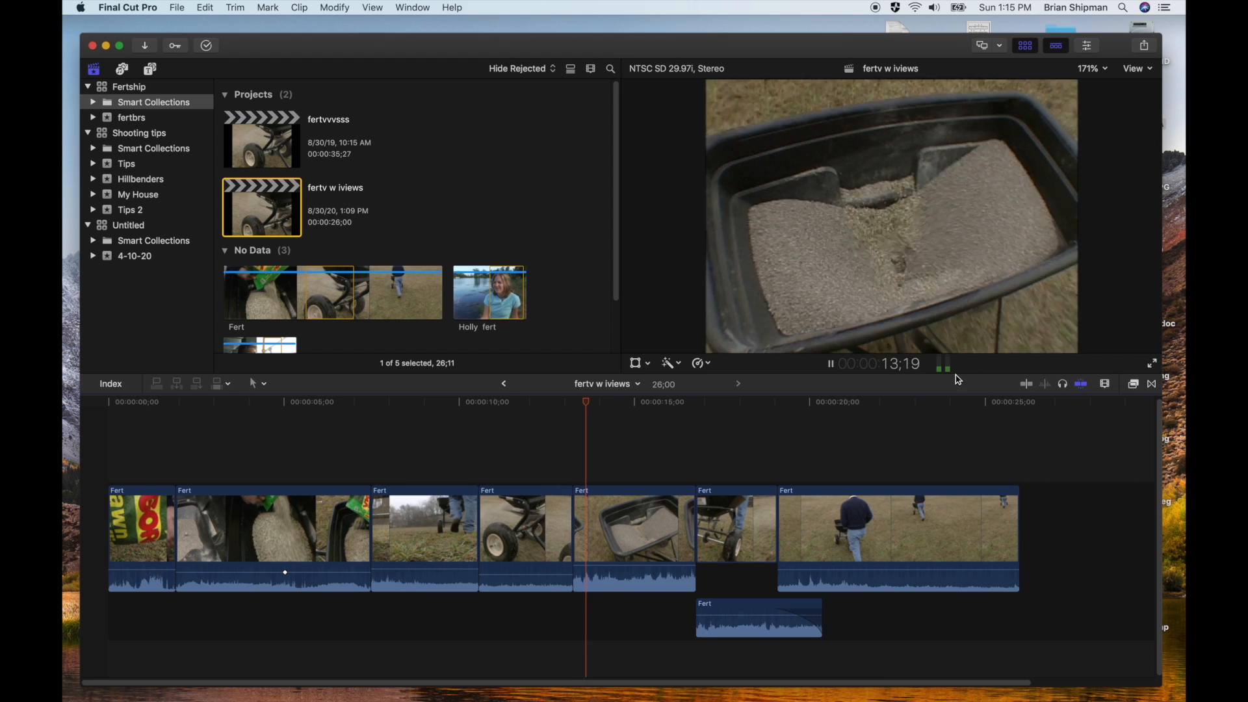
click(943, 365)
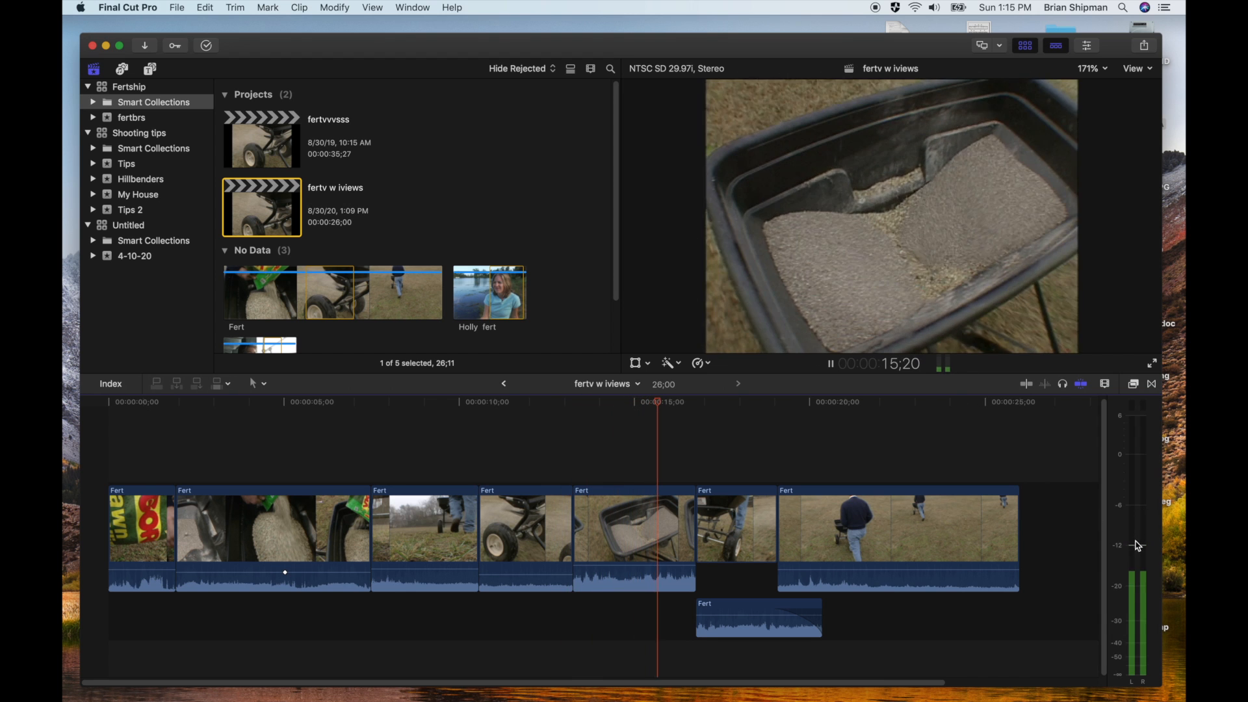
key(space)
key(space)
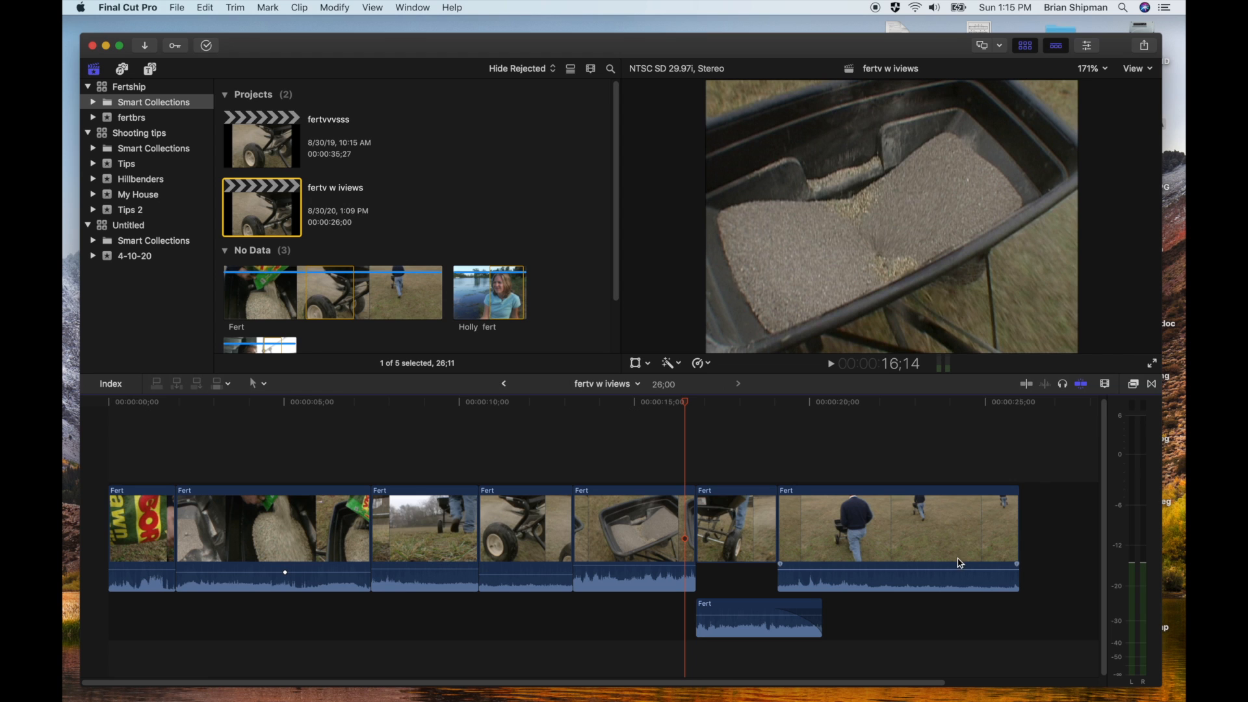
Raise the fourth clip's volume to about 7 dB and play across its cuts with the neighbouring clips to check the balance
drag(529, 571, 529, 566)
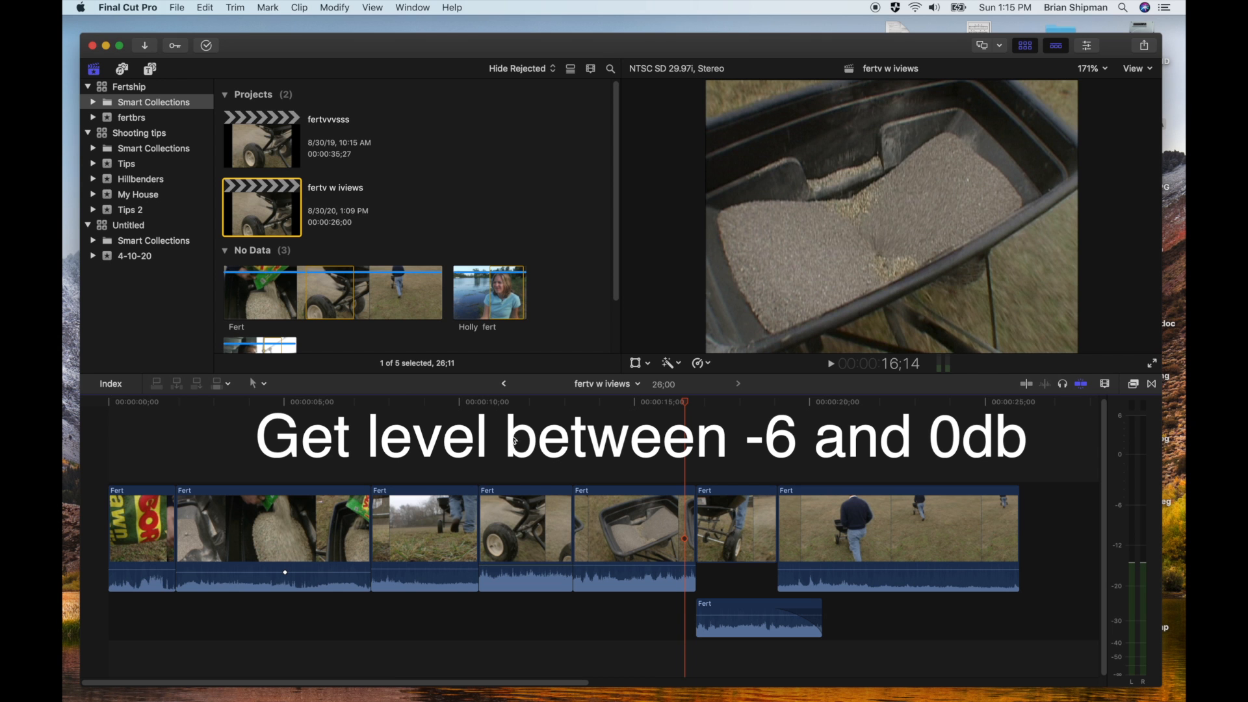
click(501, 403)
key(space)
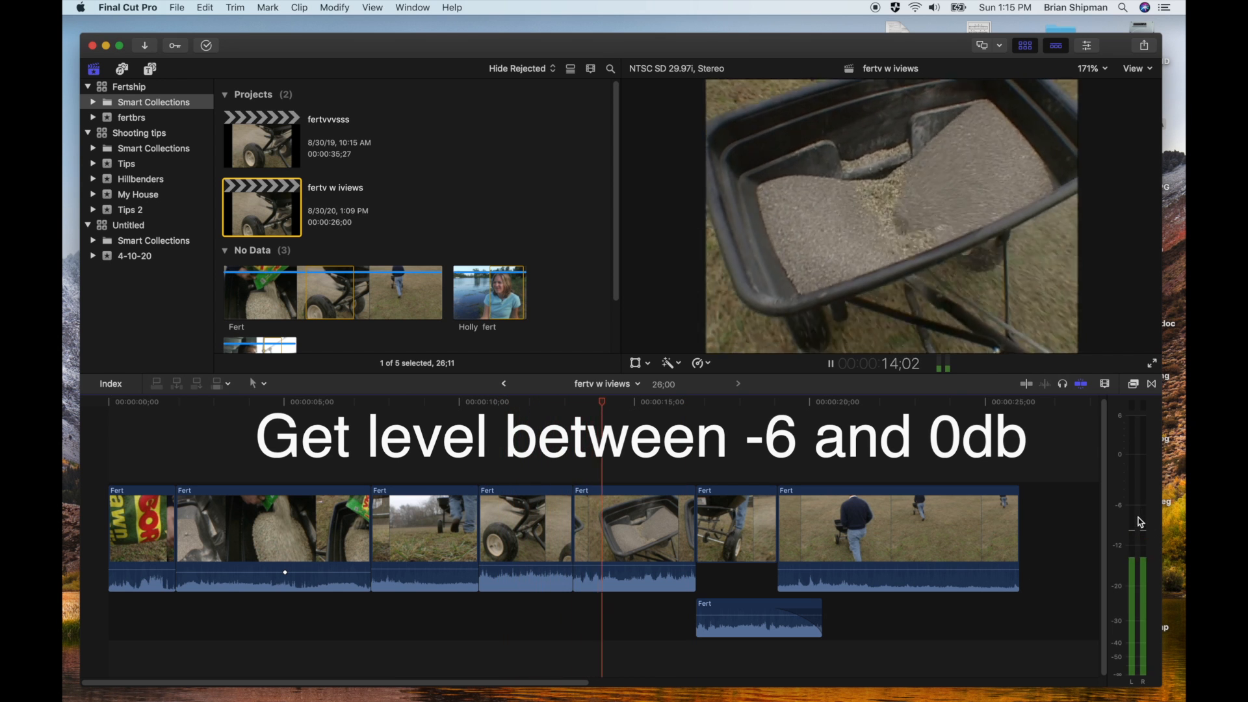
key(space)
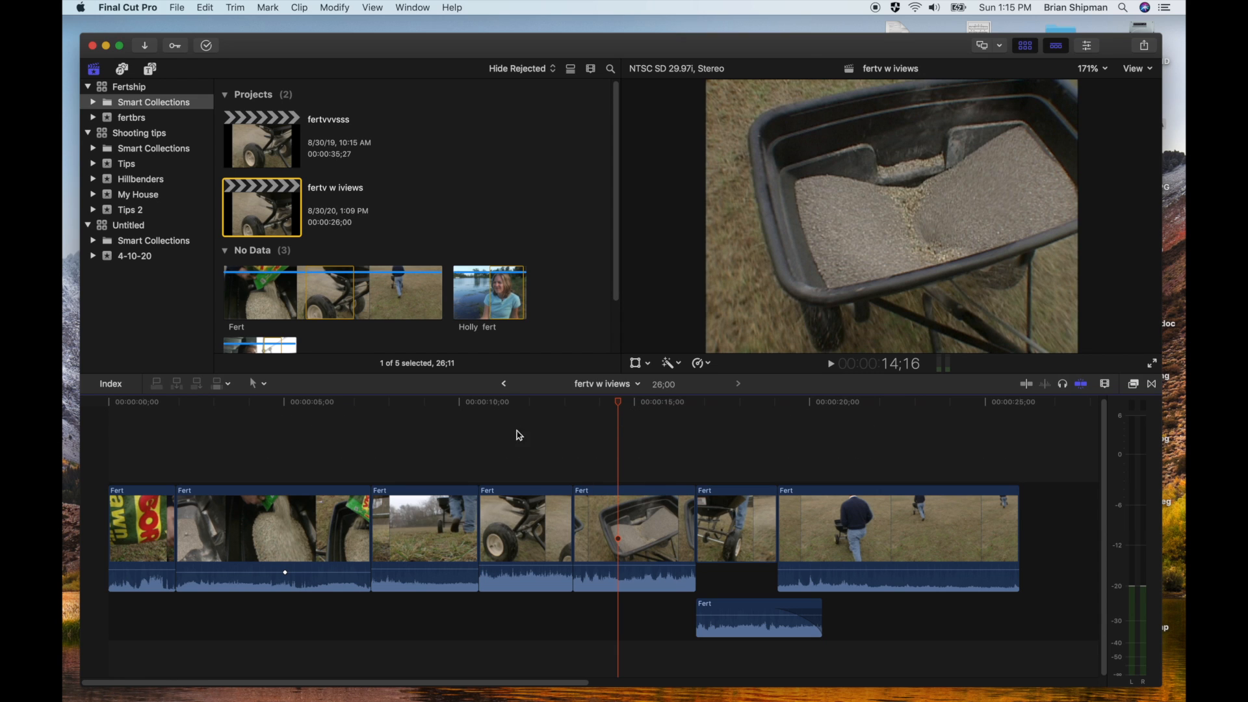
click(428, 408)
key(space)
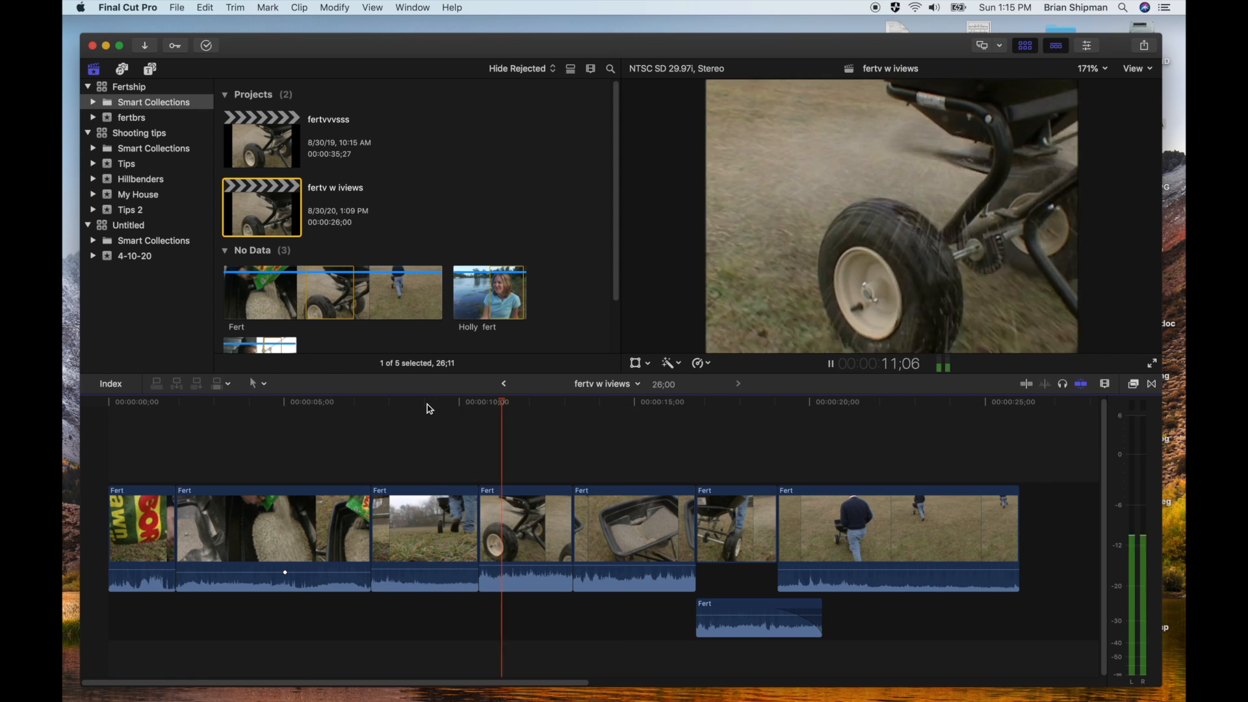
key(space)
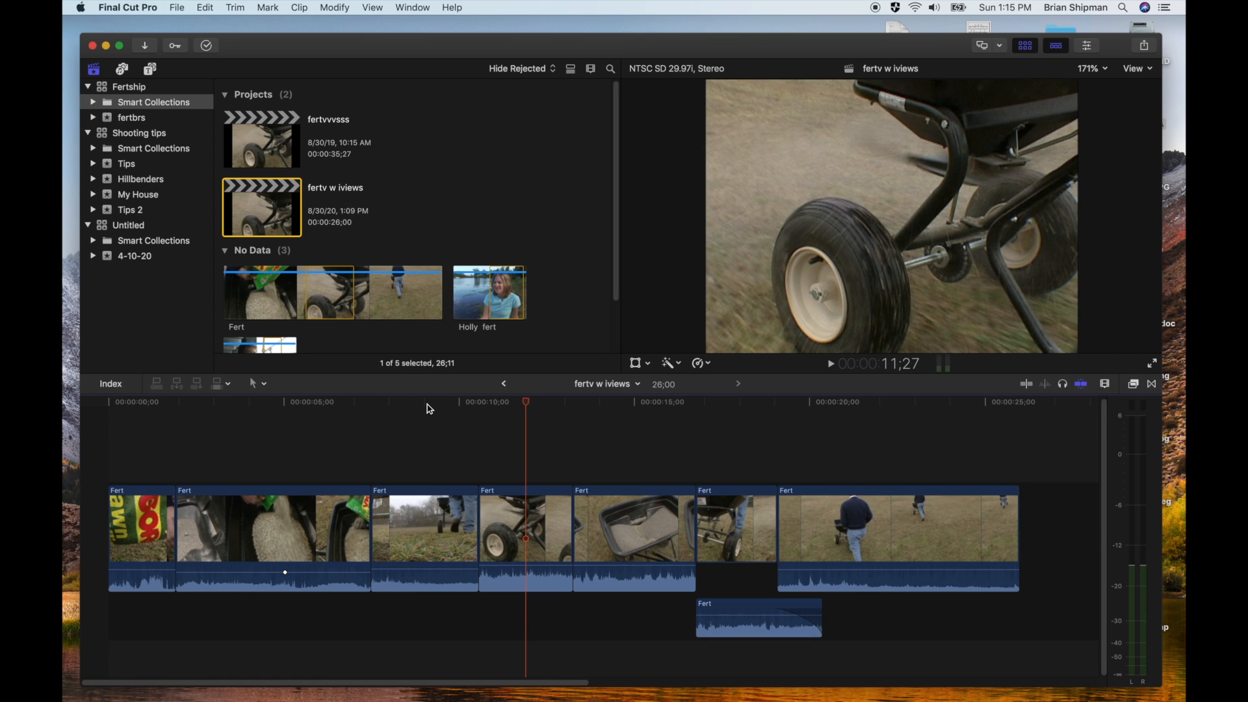
Expand the audio of the fourth and third clips separately from their video
double_click(514, 582)
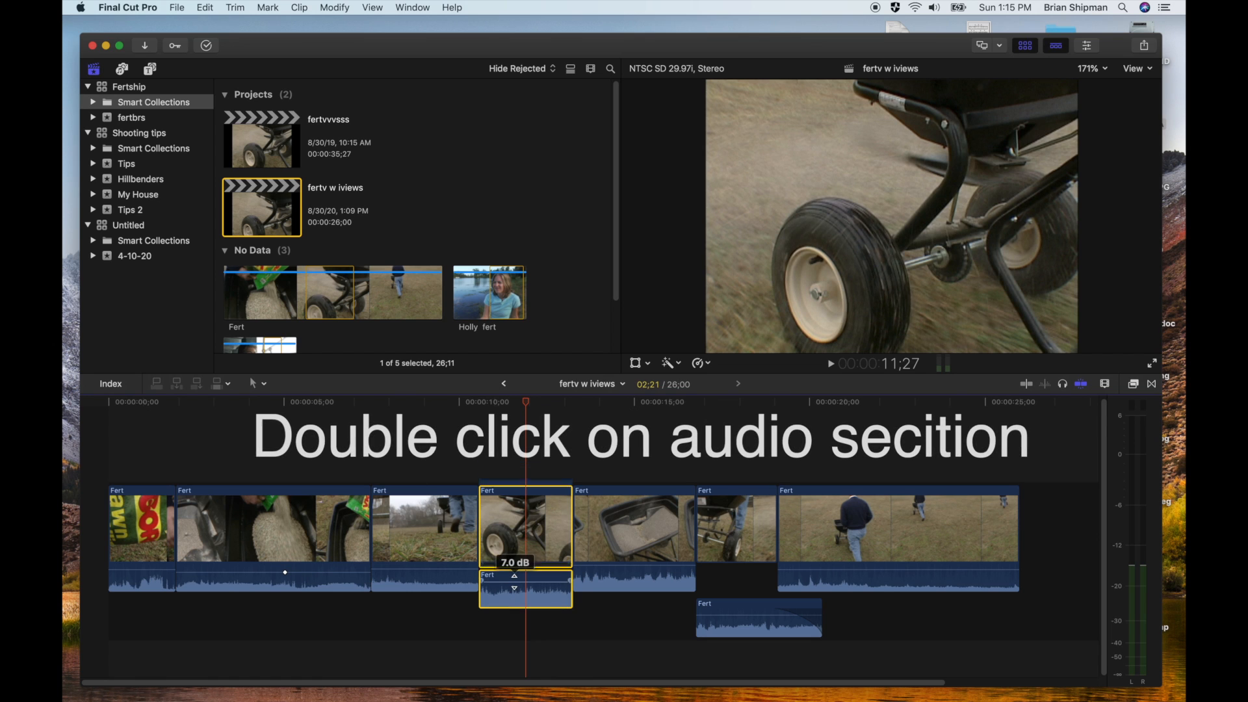
click(435, 587)
double_click(435, 587)
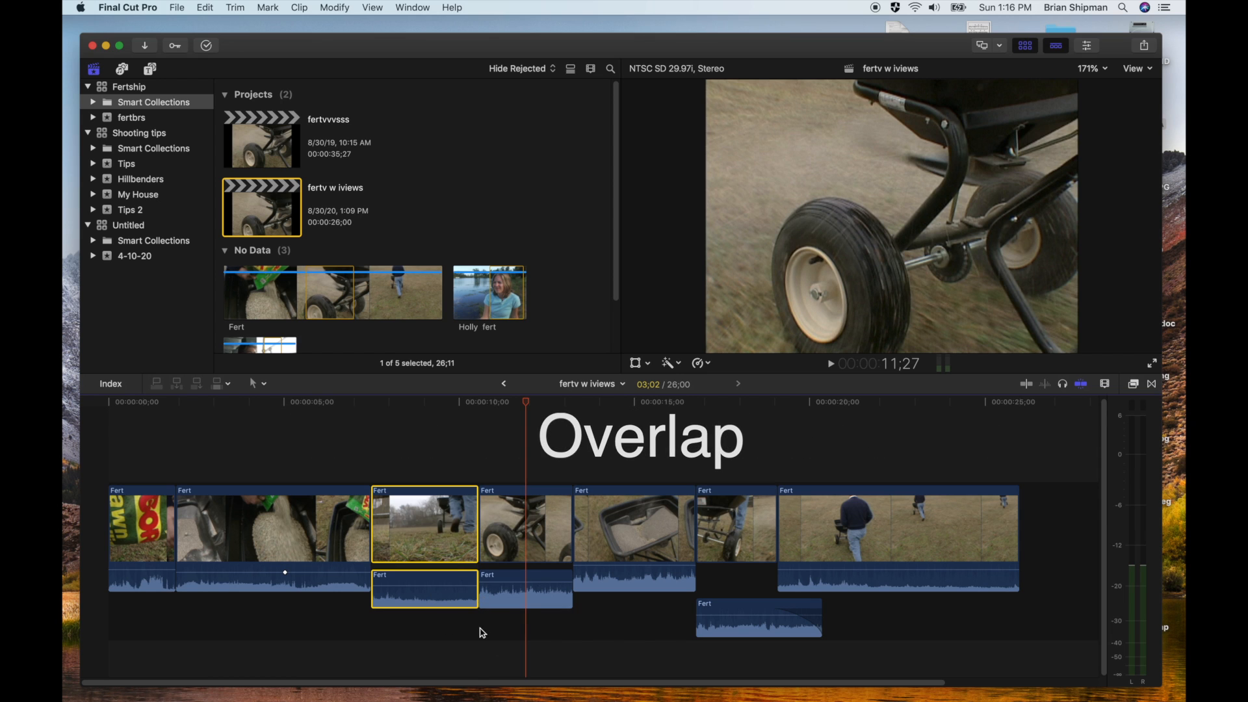
Extend the start of the fourth clip's audio backwards to about halfway under the third clip, overlapping its audio
click(484, 598)
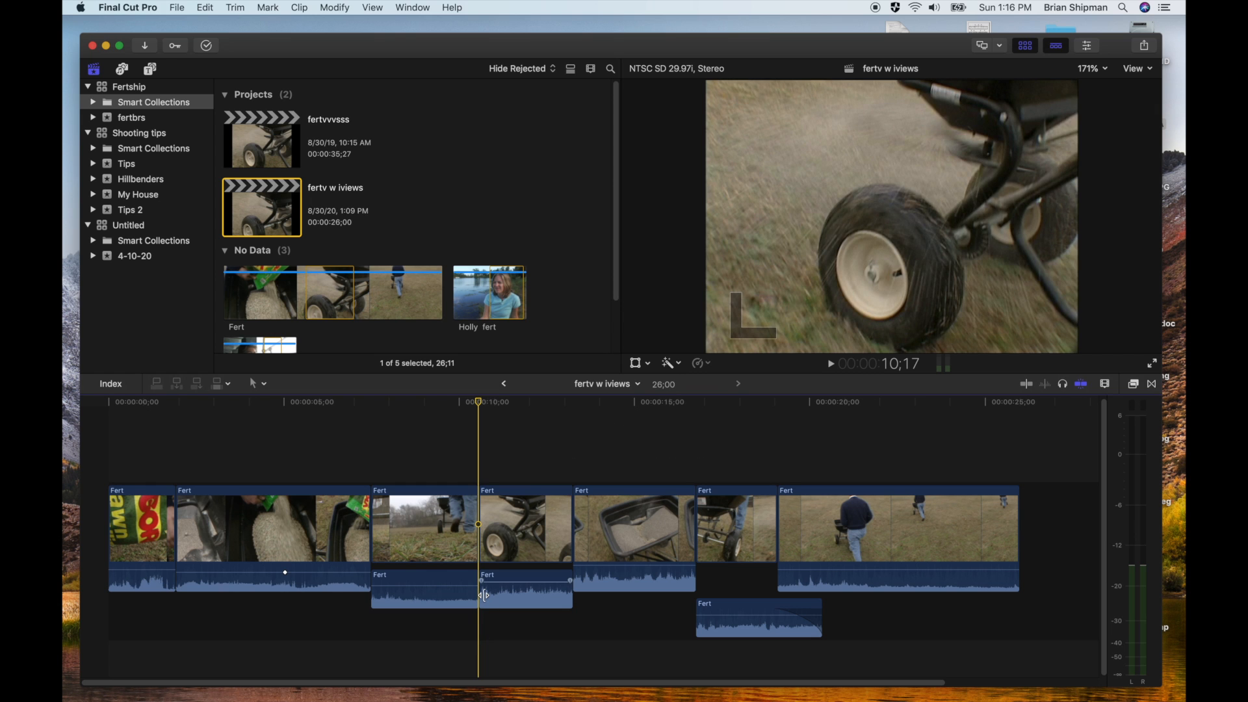
click(484, 595)
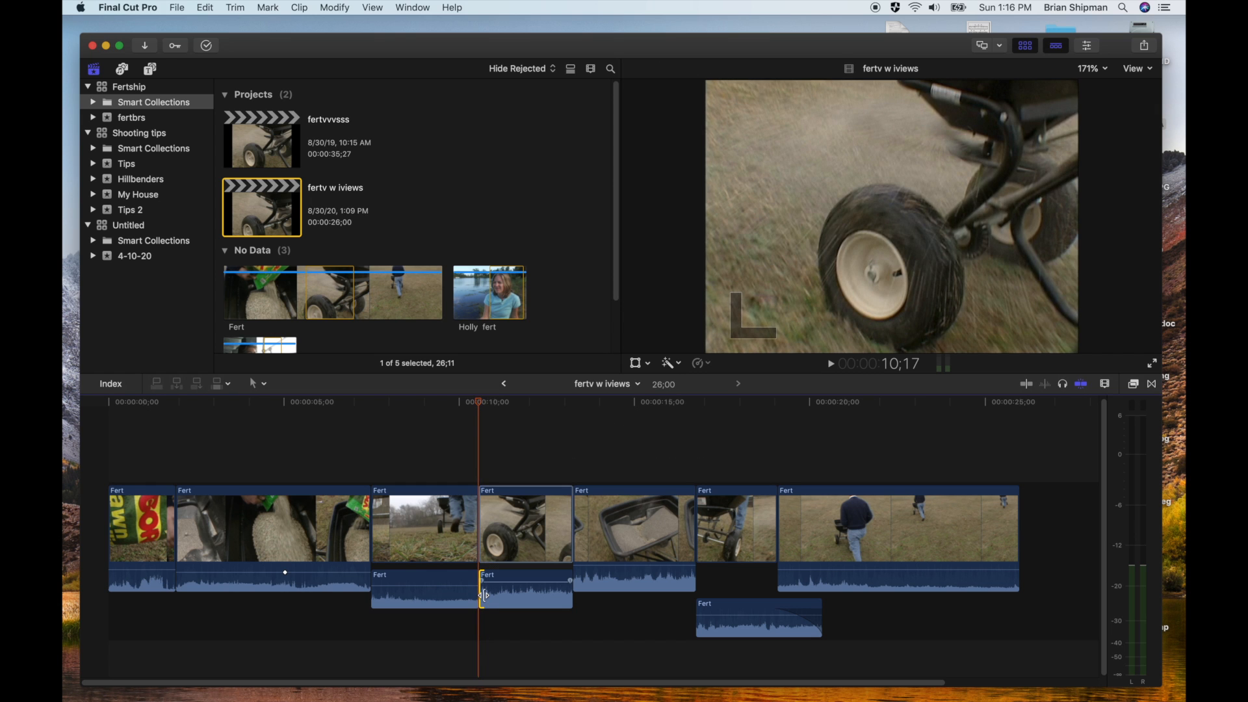
drag(484, 595, 429, 596)
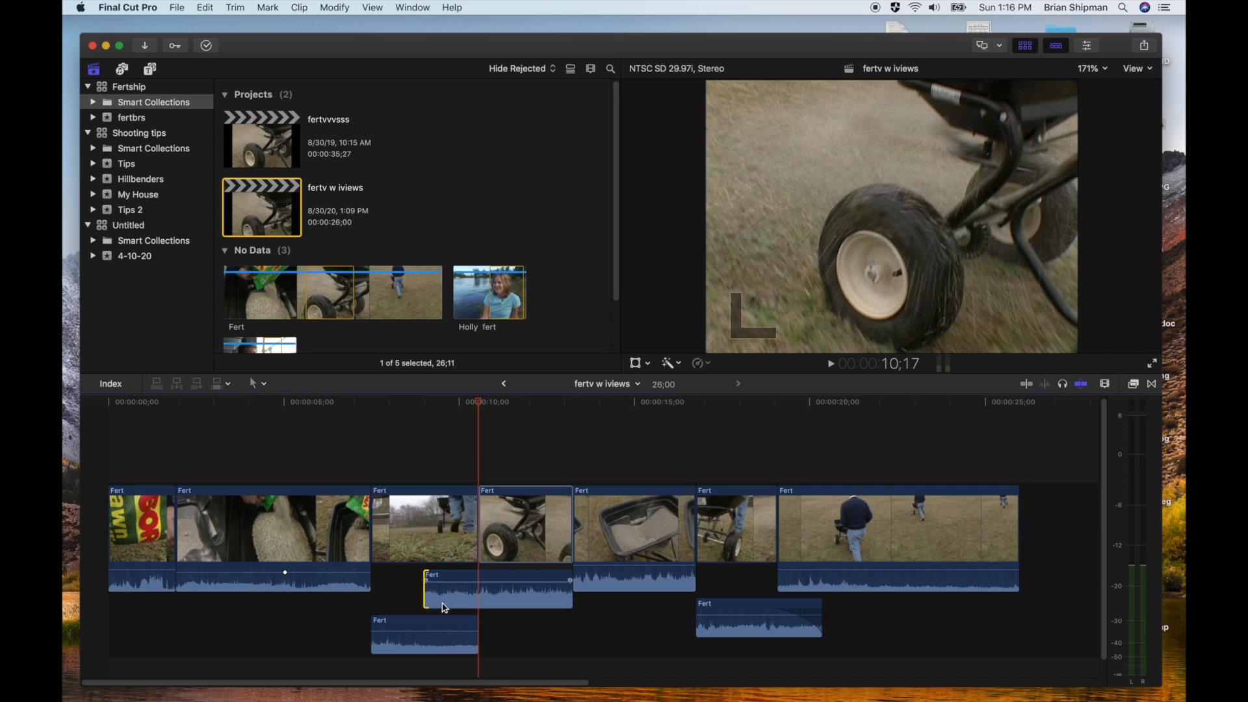
key(space)
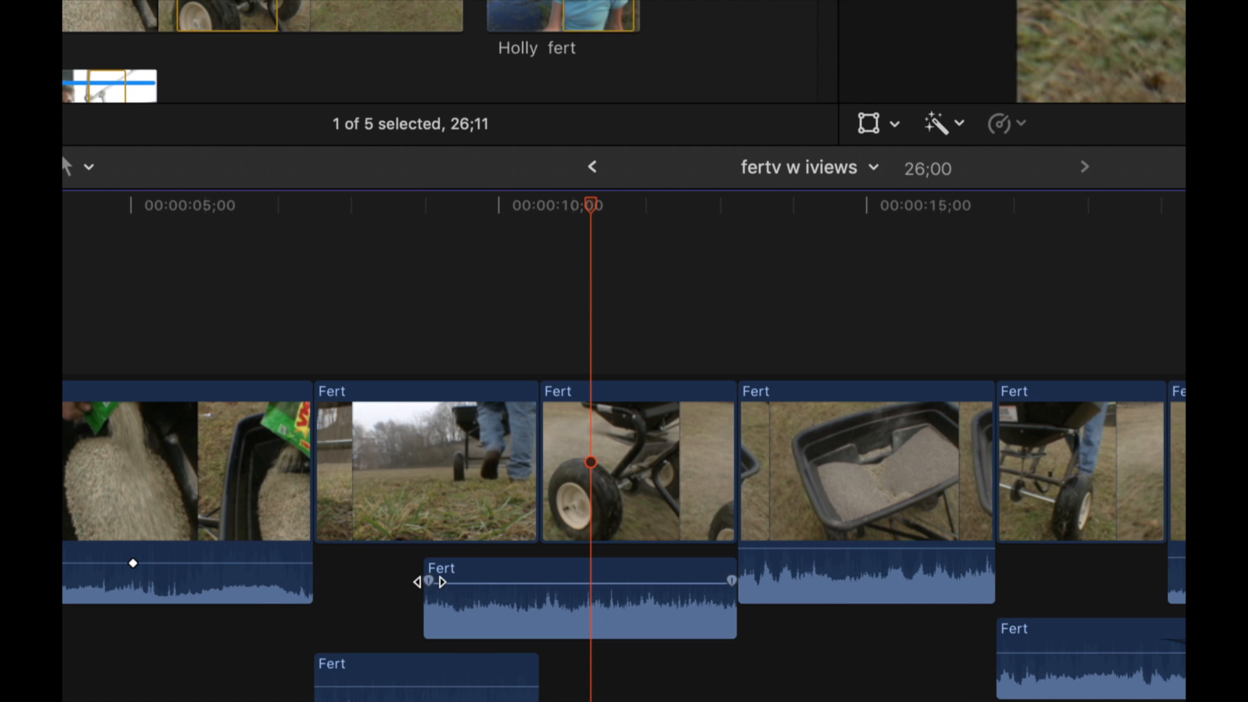
Add a fade-in to the start of the fourth clip's audio and a fade-out to the end of the third clip's audio
drag(428, 581, 514, 582)
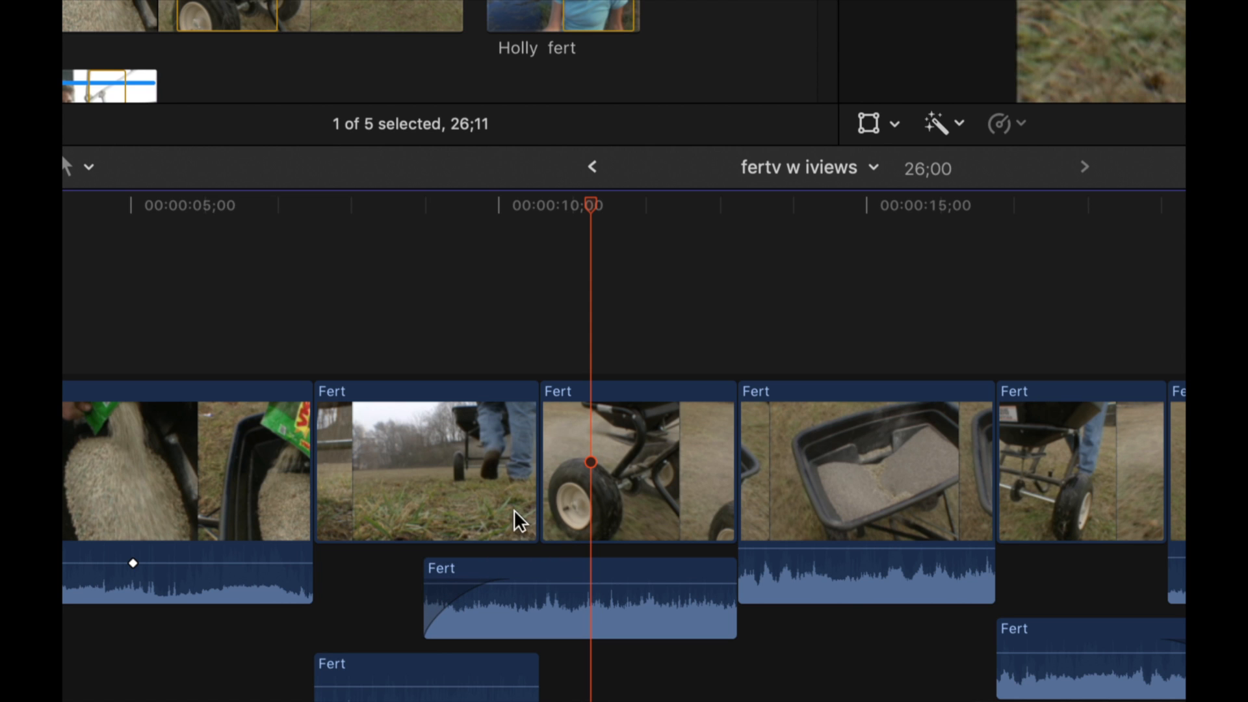
scroll(509, 563, up, 1)
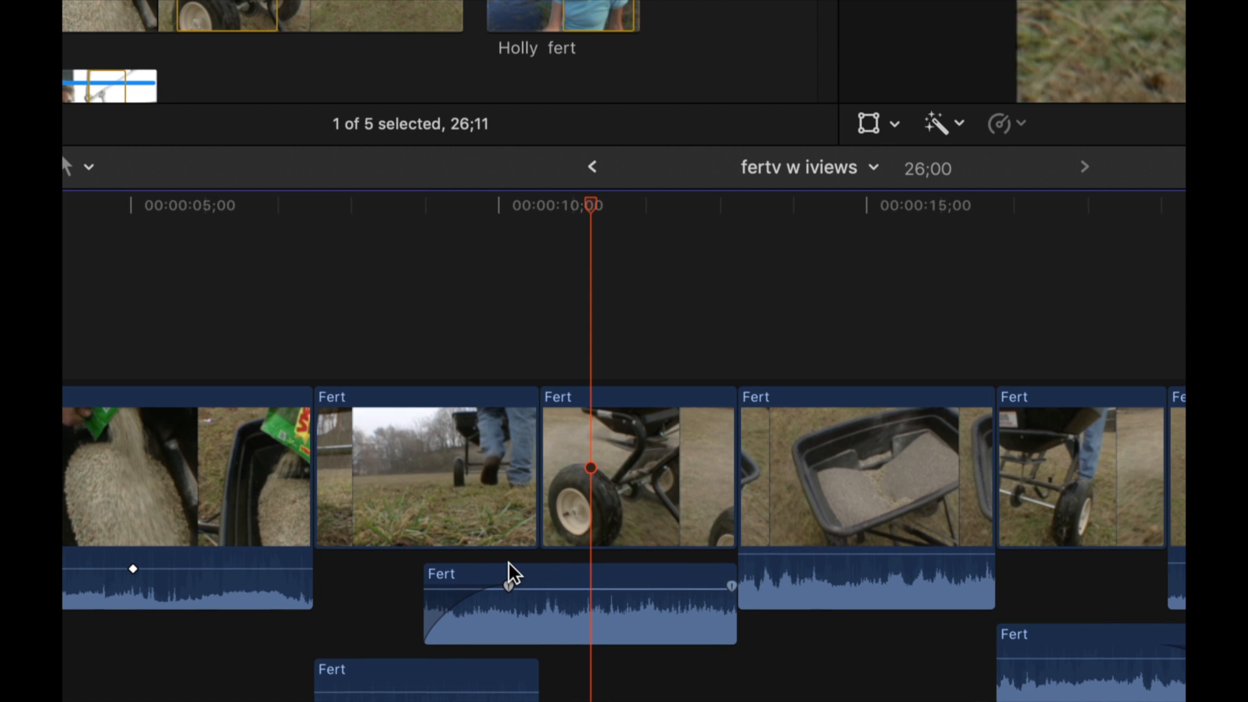
scroll(508, 563, down, 3)
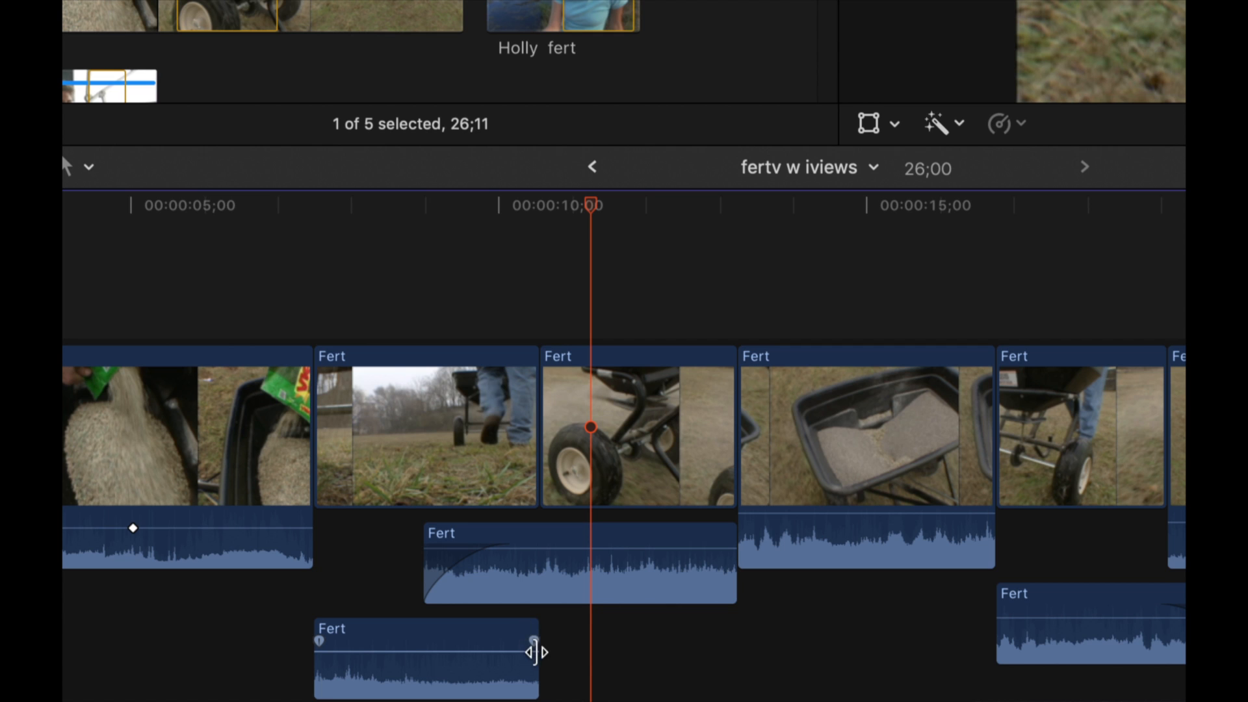
drag(533, 641, 432, 644)
Play from the third clip into the fourth to listen to the overlapping audio crossfade
click(349, 204)
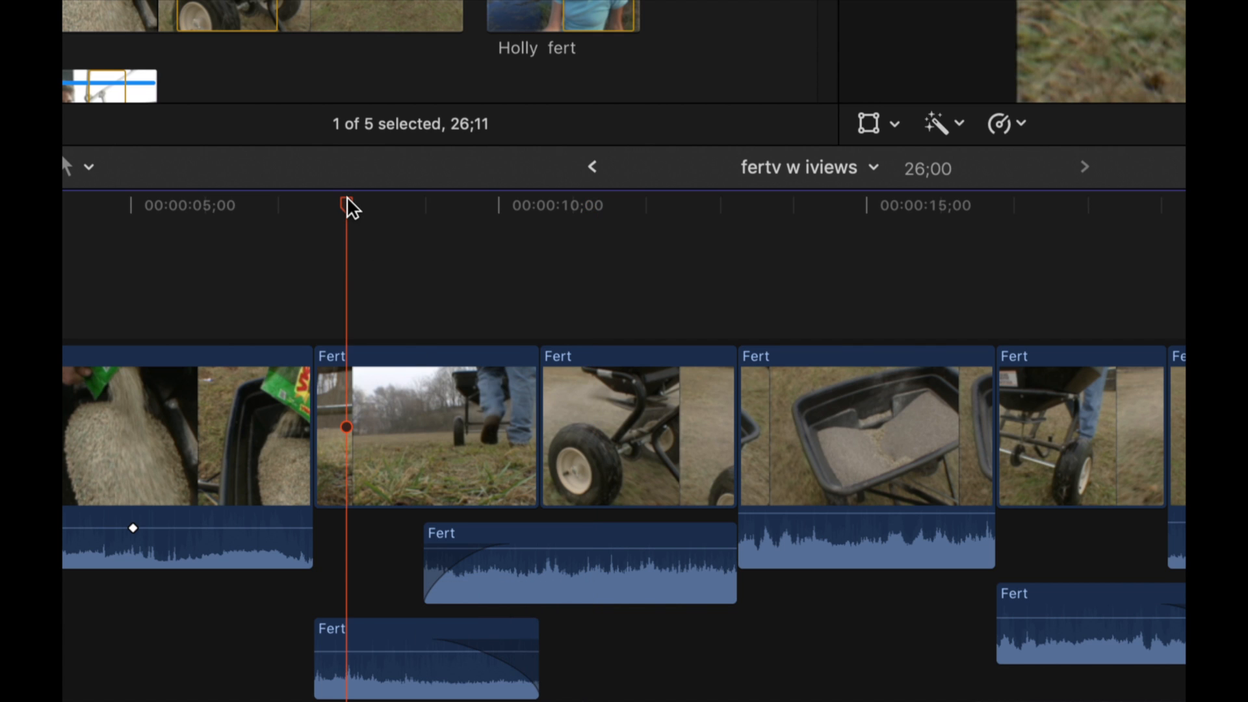
key(space)
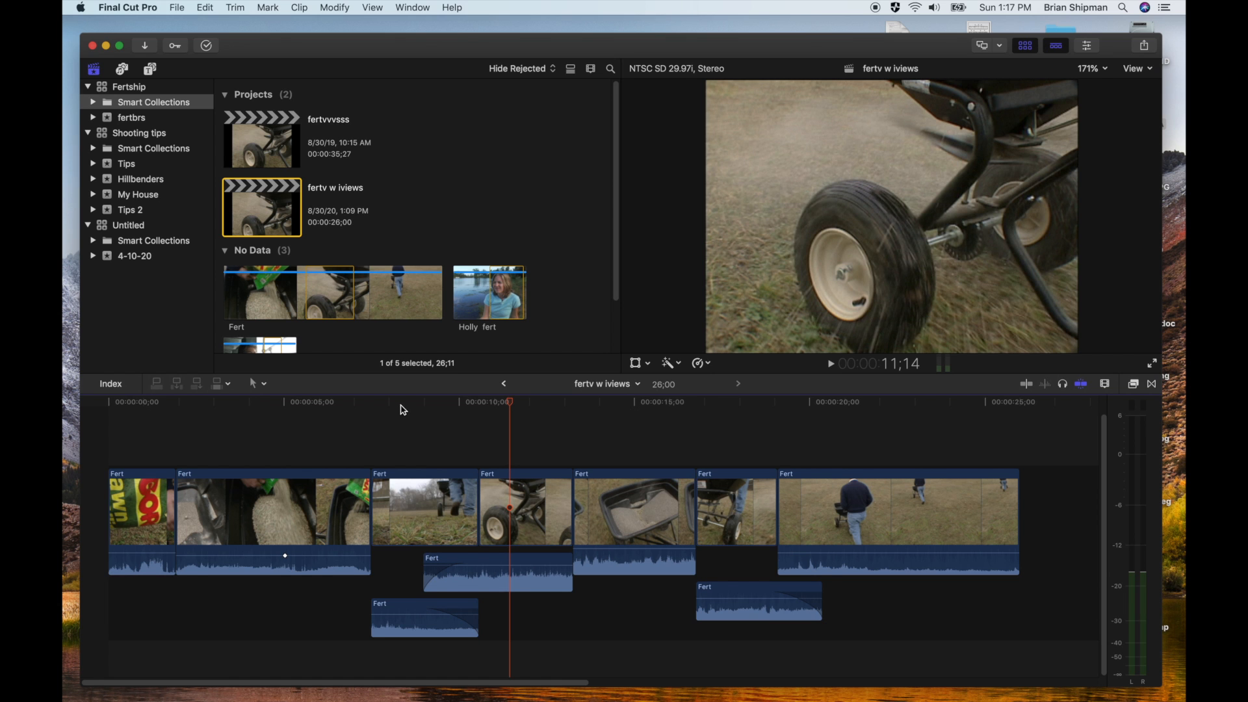
click(403, 410)
key(space)
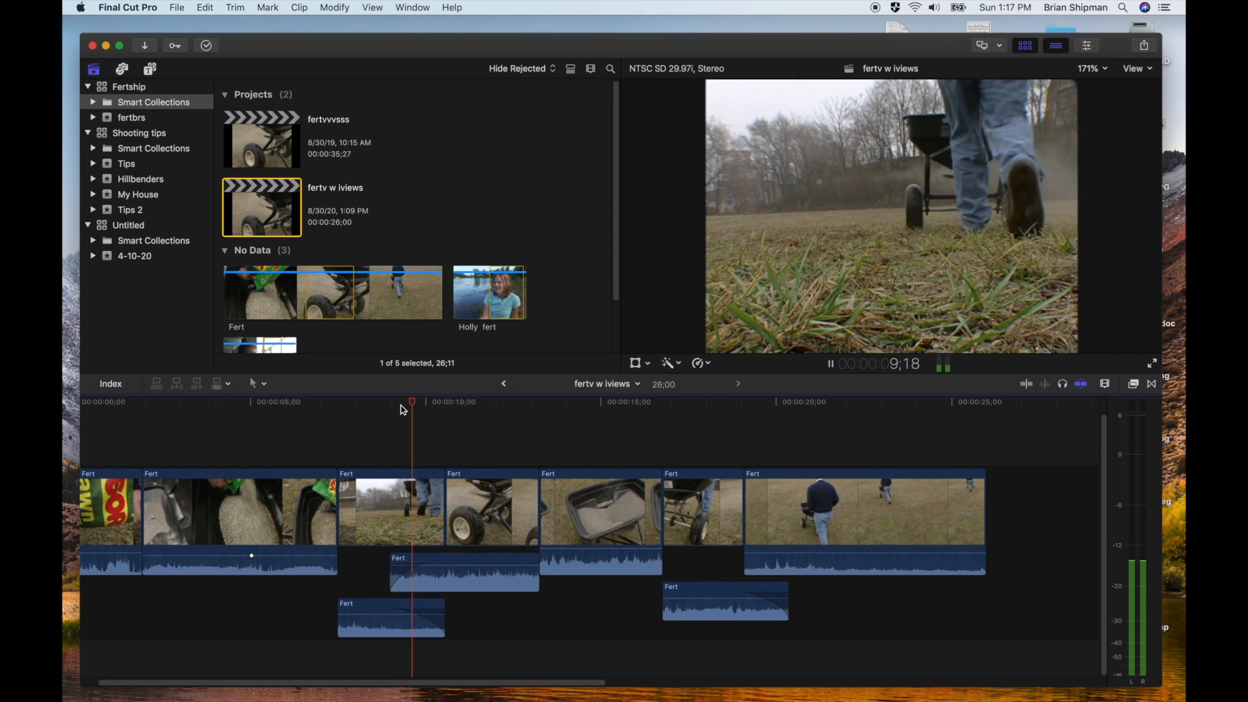
key(space)
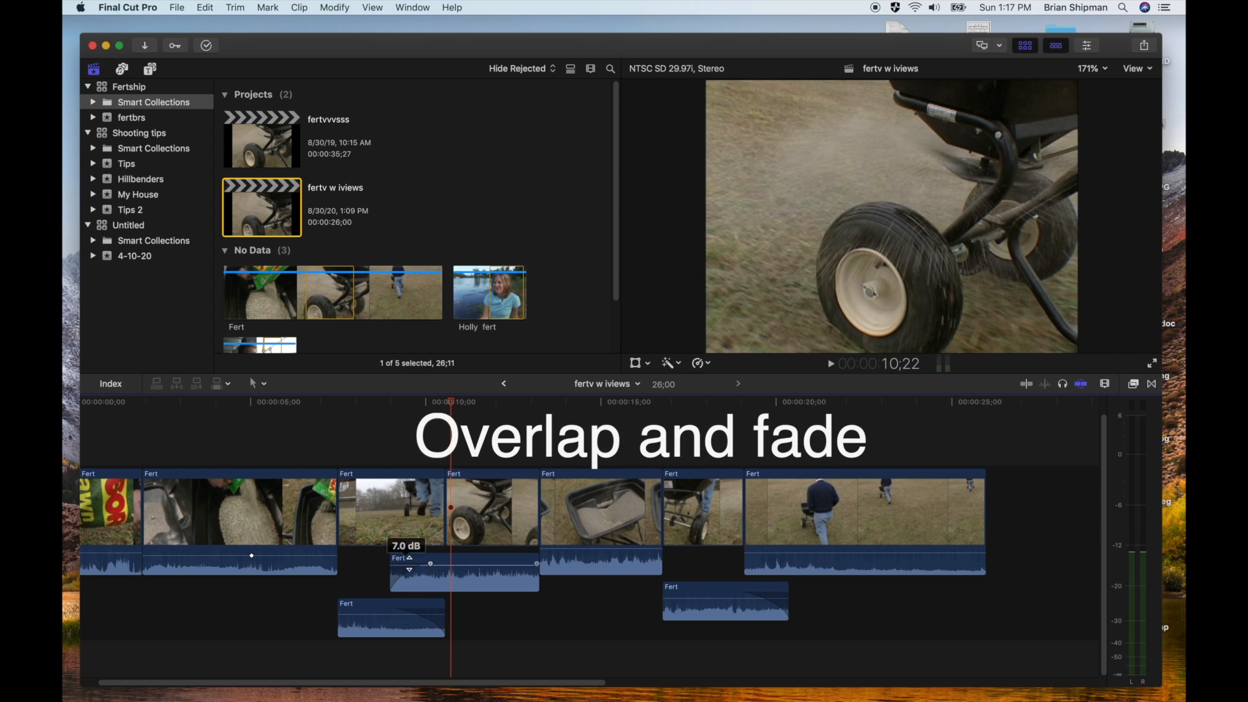
Remove the fade-in from the fourth clip's audio and the fade-out from the third clip's audio
mouse_move(427, 573)
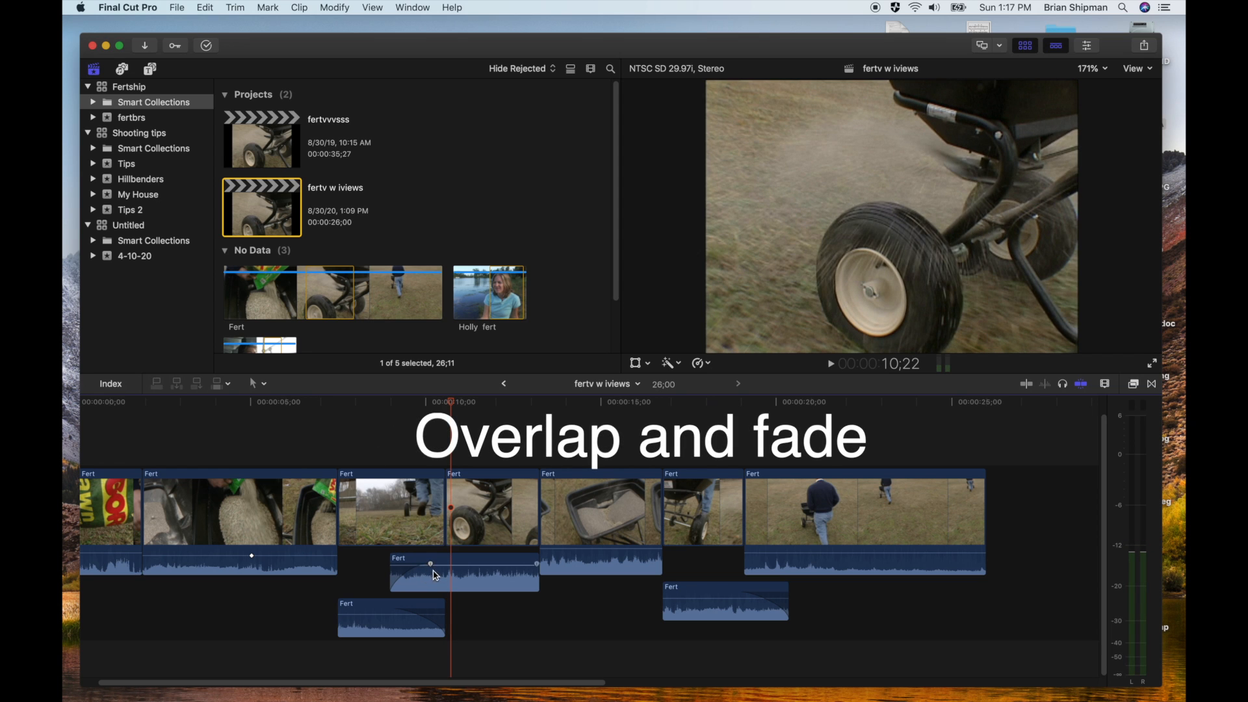
drag(430, 563, 390, 563)
mouse_move(425, 611)
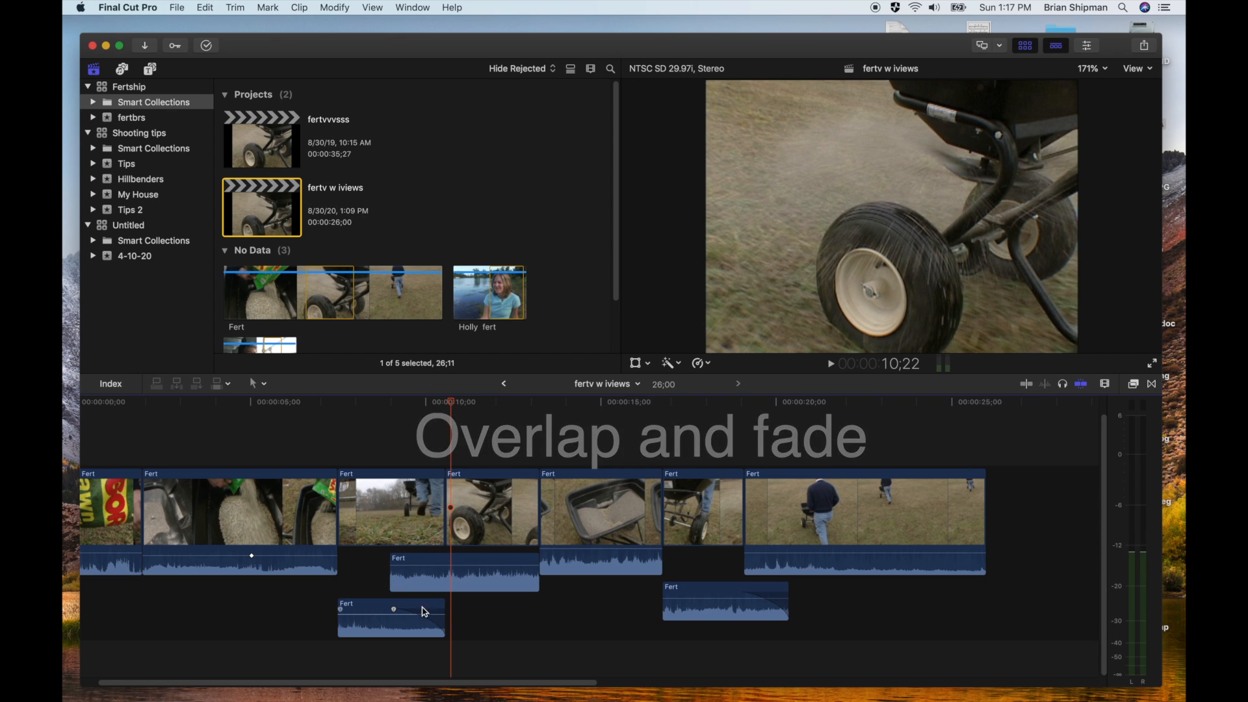
drag(392, 610, 462, 611)
Undo the recent audio edits on the third and fourth clips and redo them up to the overlap without fades
key(super+z)
key(super+z)
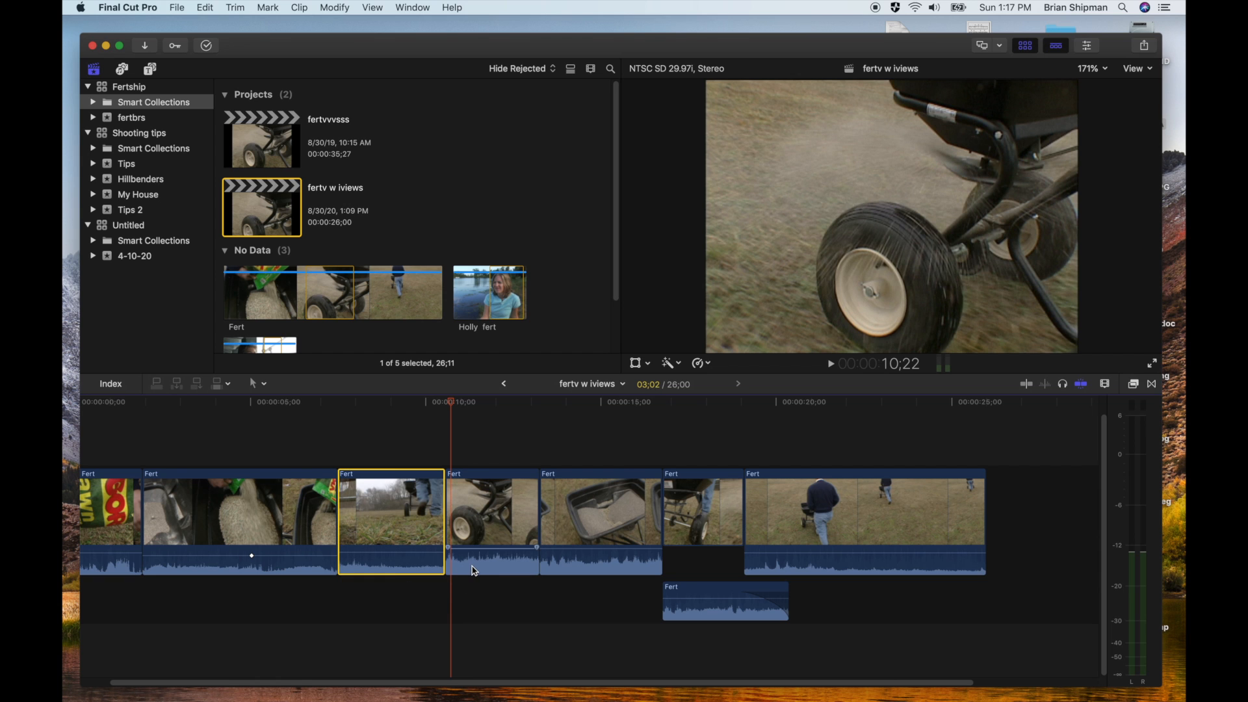
key(super+shift+z)
key(super+shift+z)
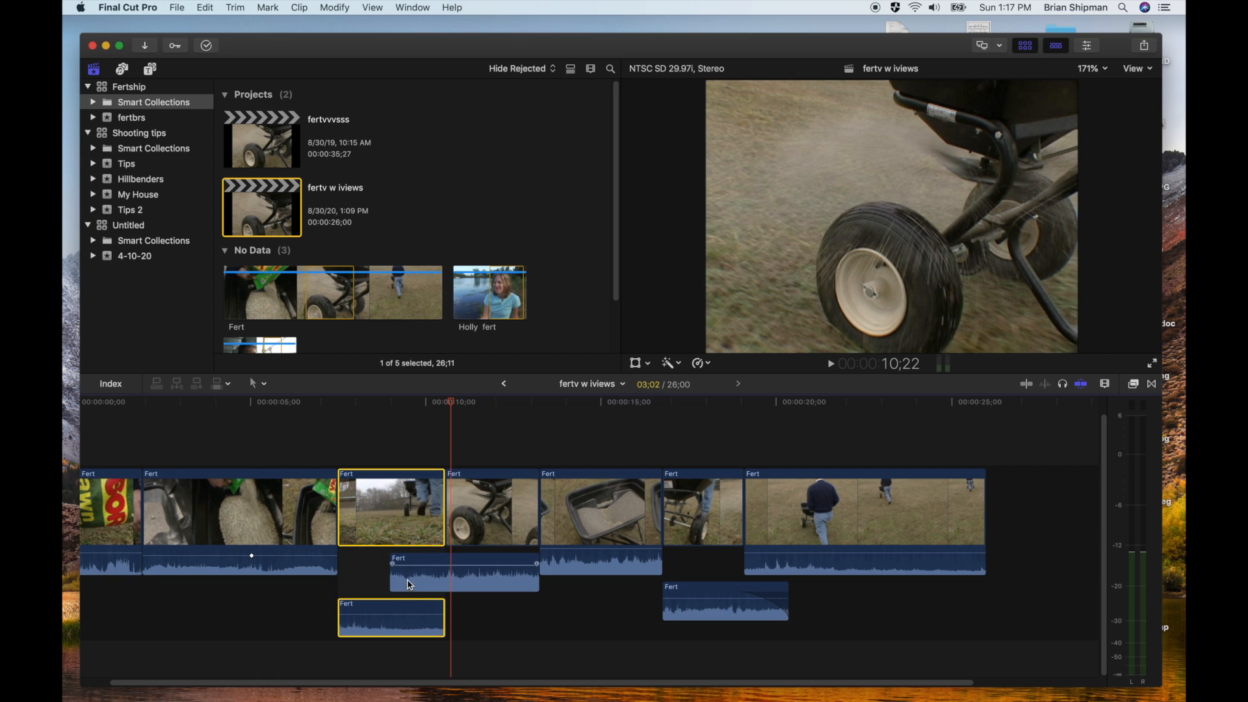
Reapply a fade-in to the fourth clip's audio start and a fade-out across the overlap at the third clip's audio end
drag(393, 580, 416, 564)
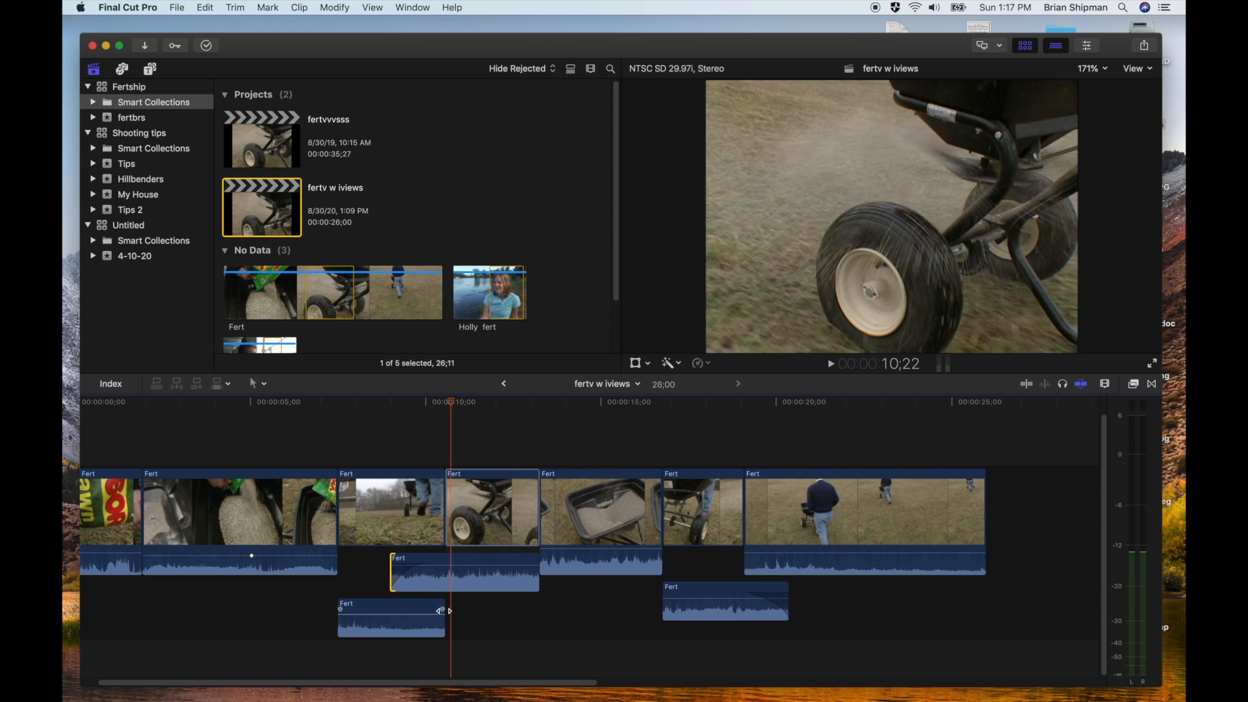
drag(440, 610, 396, 613)
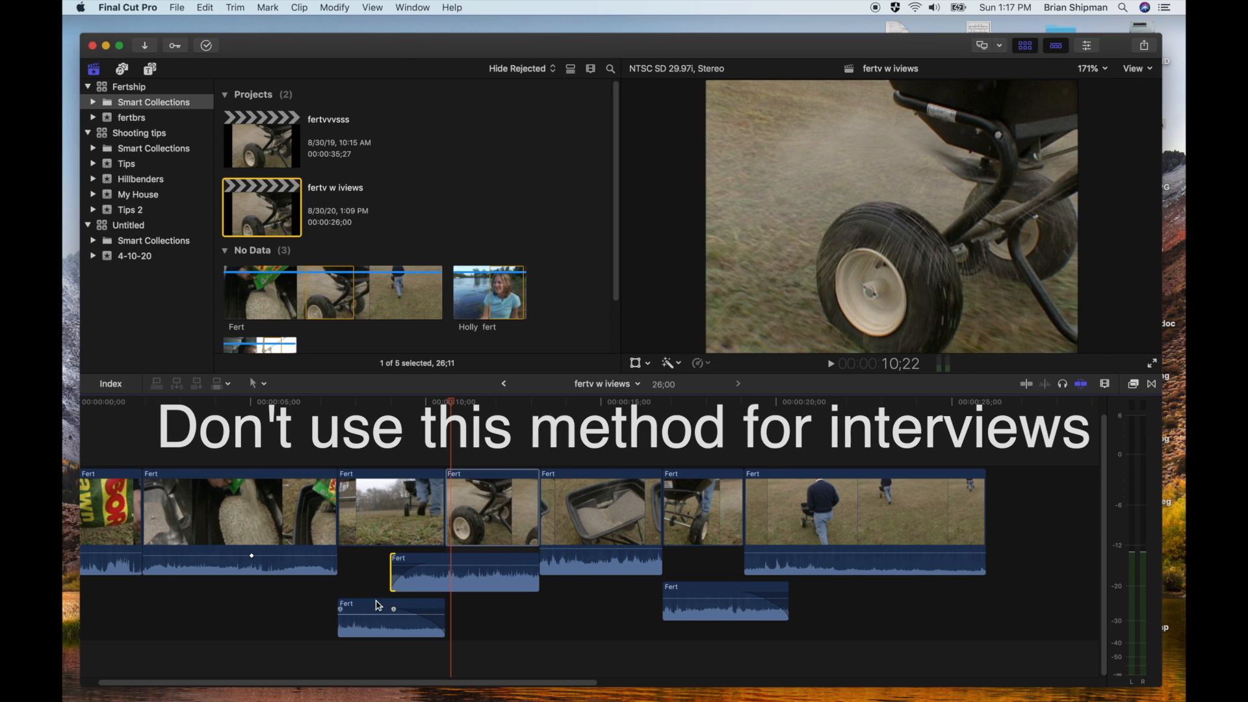
Select the interview clip of the woman by the lake and turn on audio waveforms for the browser clips
click(476, 304)
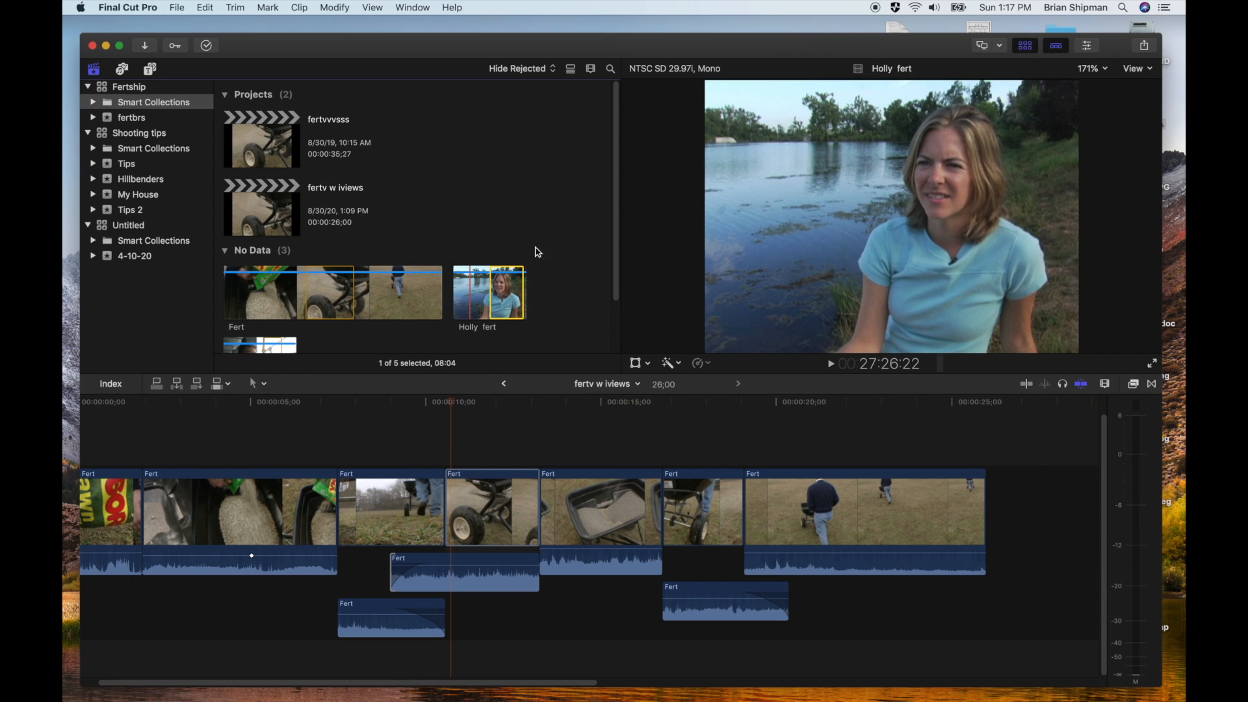
click(591, 73)
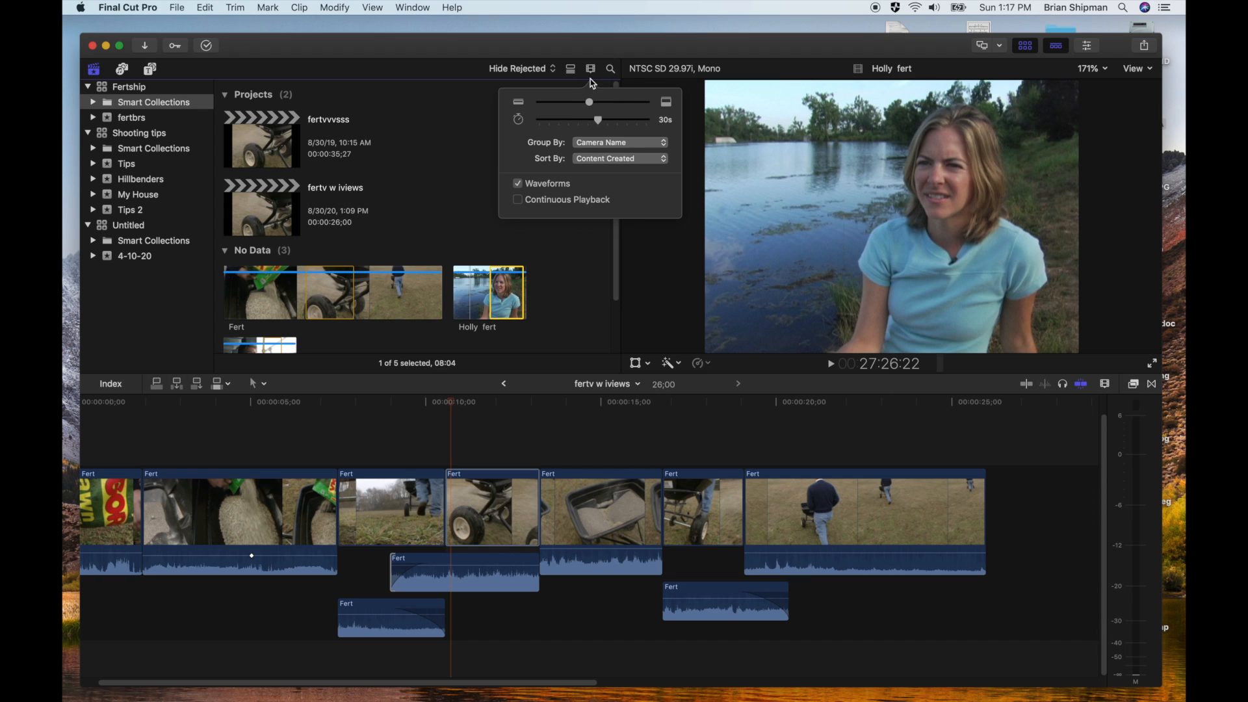
click(519, 184)
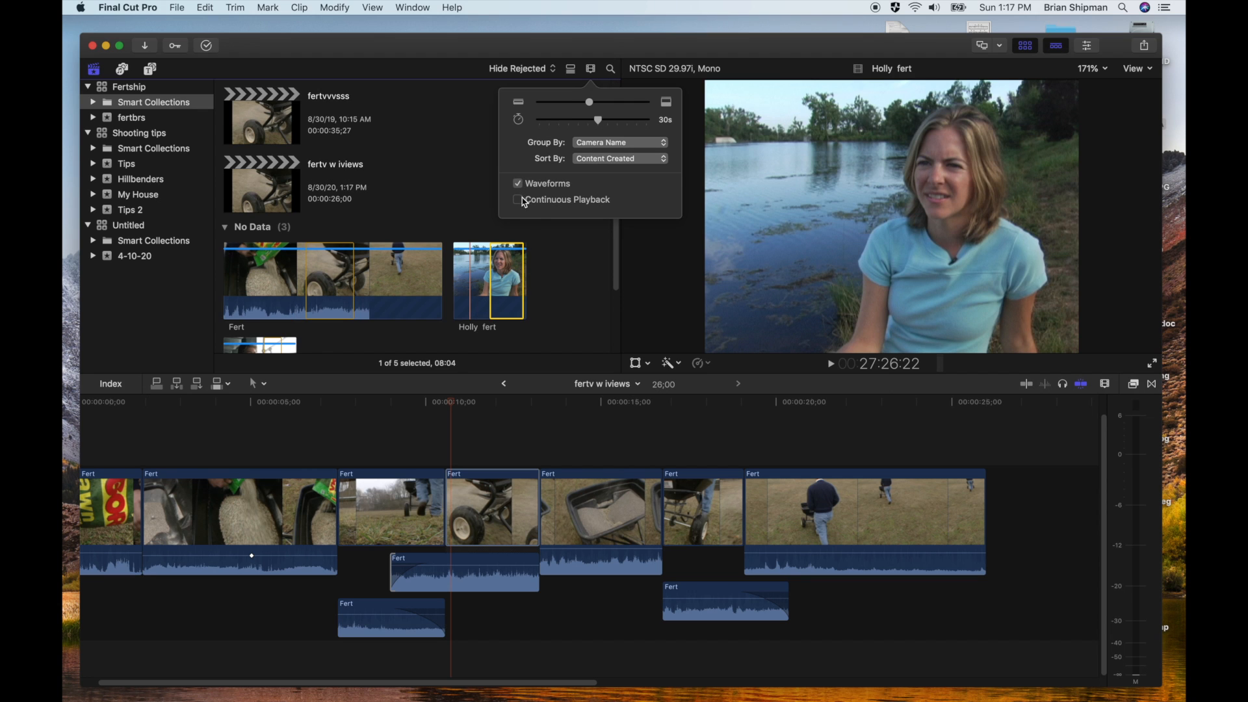
click(477, 216)
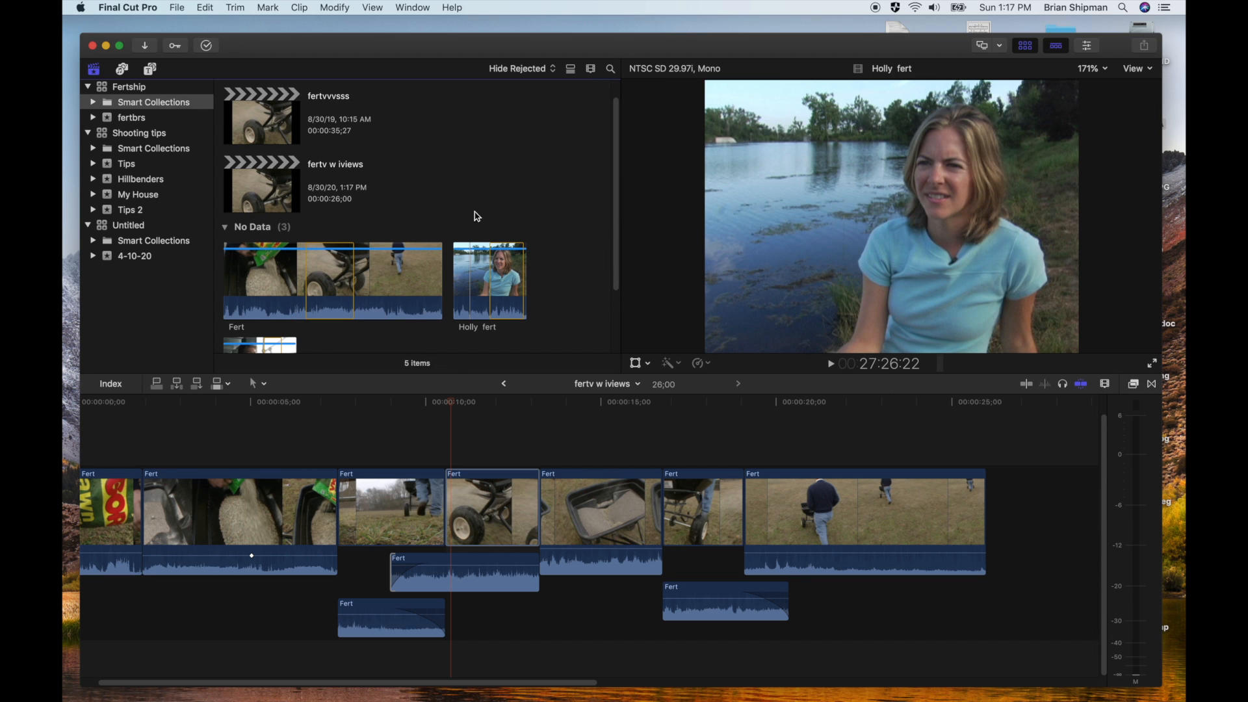
Play the start of the interview clip and mark its range from 27:26:11 to 27:35:25
click(457, 297)
key(space)
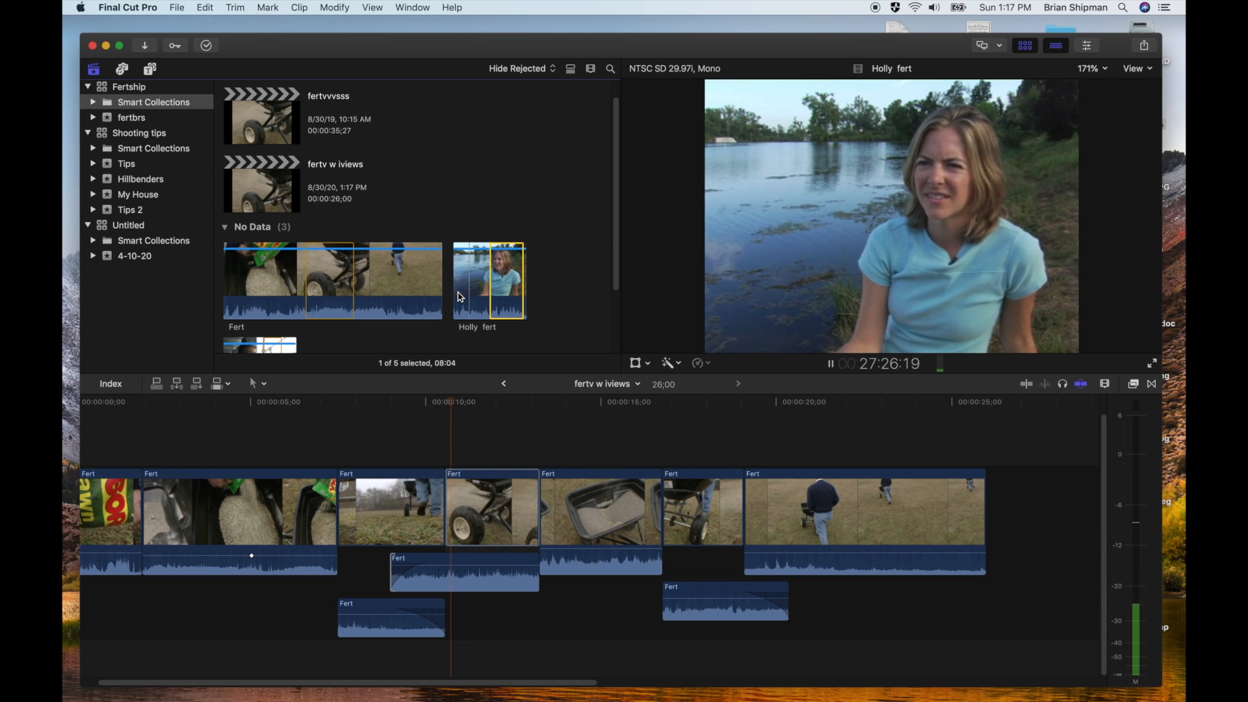
click(463, 297)
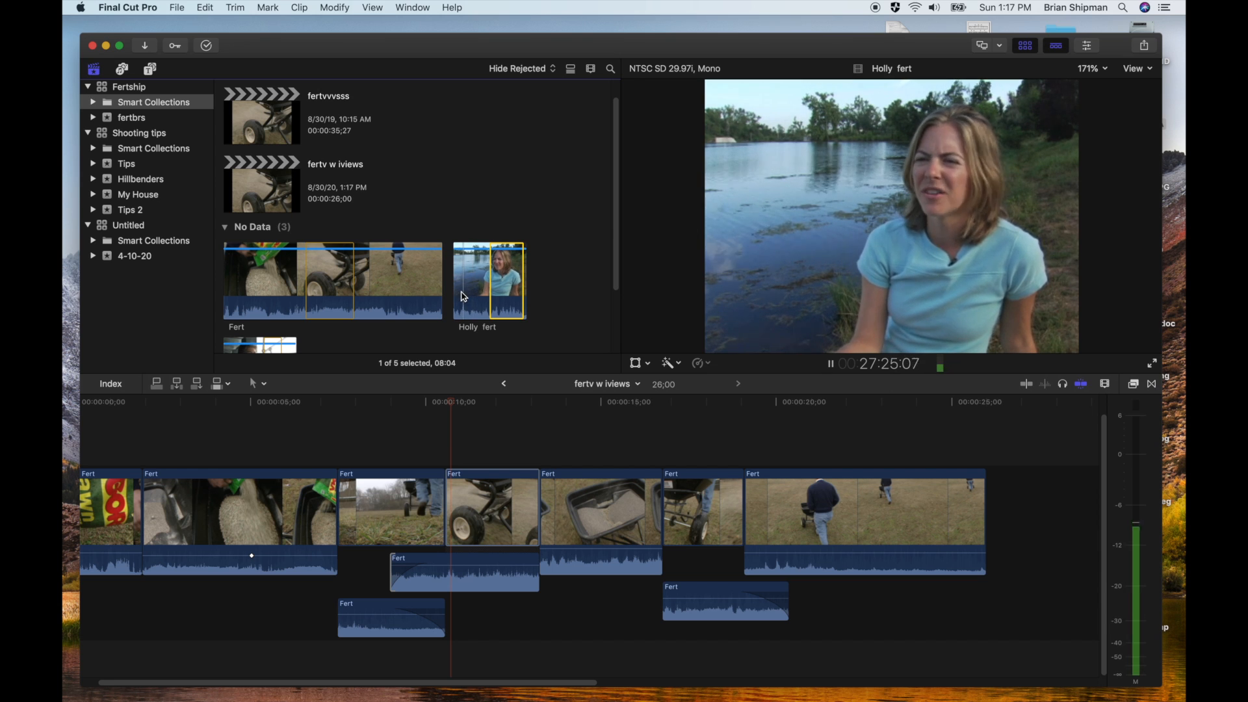
key(space)
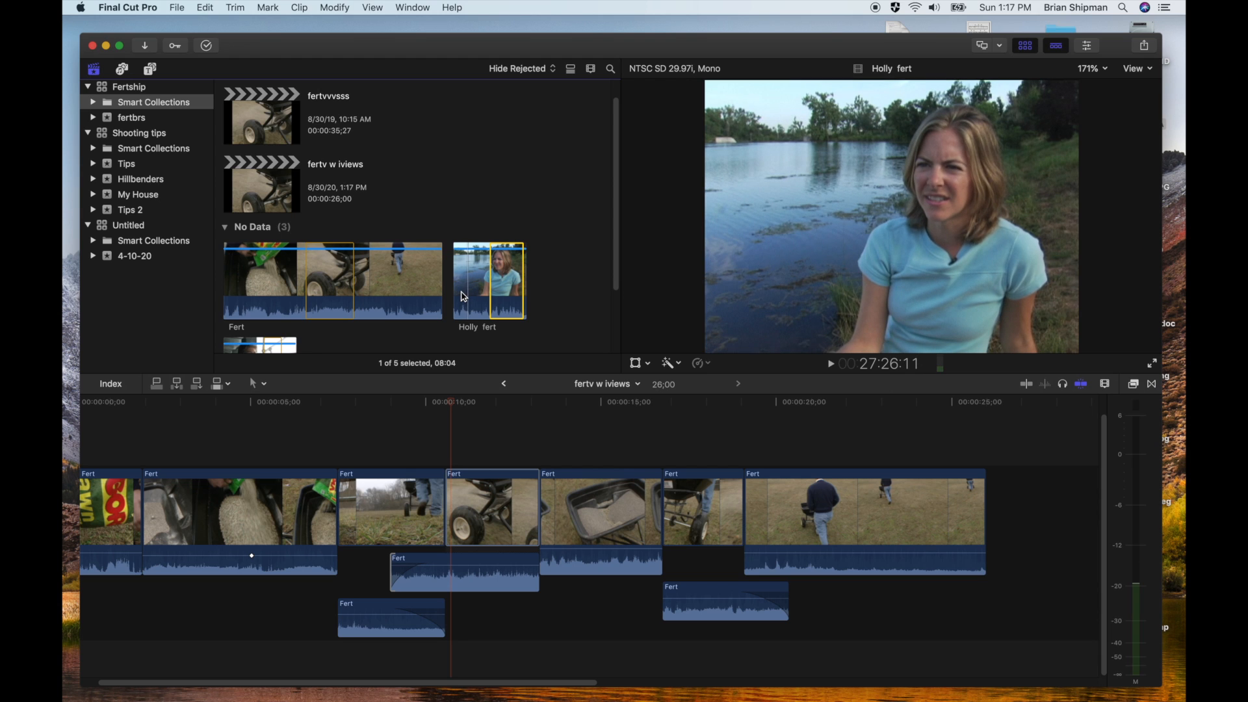
key(i)
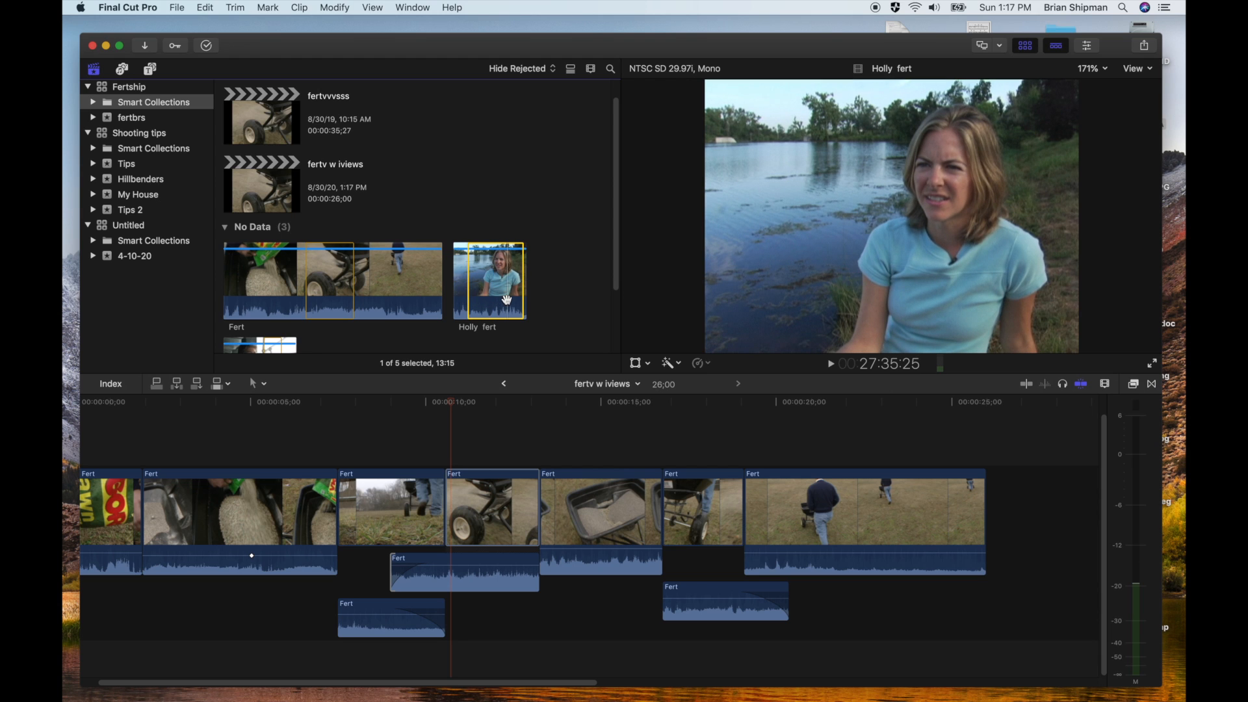
key(o)
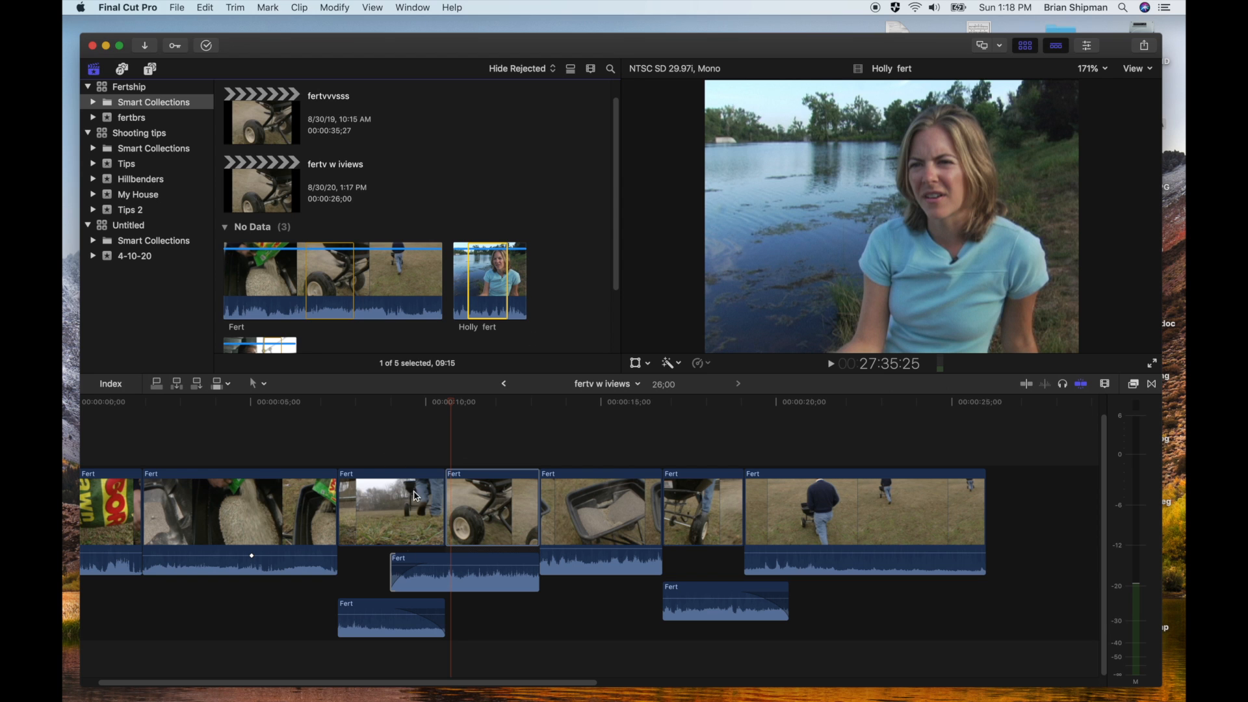
Collapse the expanded audio of the third and fourth clips and insert the marked interview range between the second and third clips
double_click(441, 587)
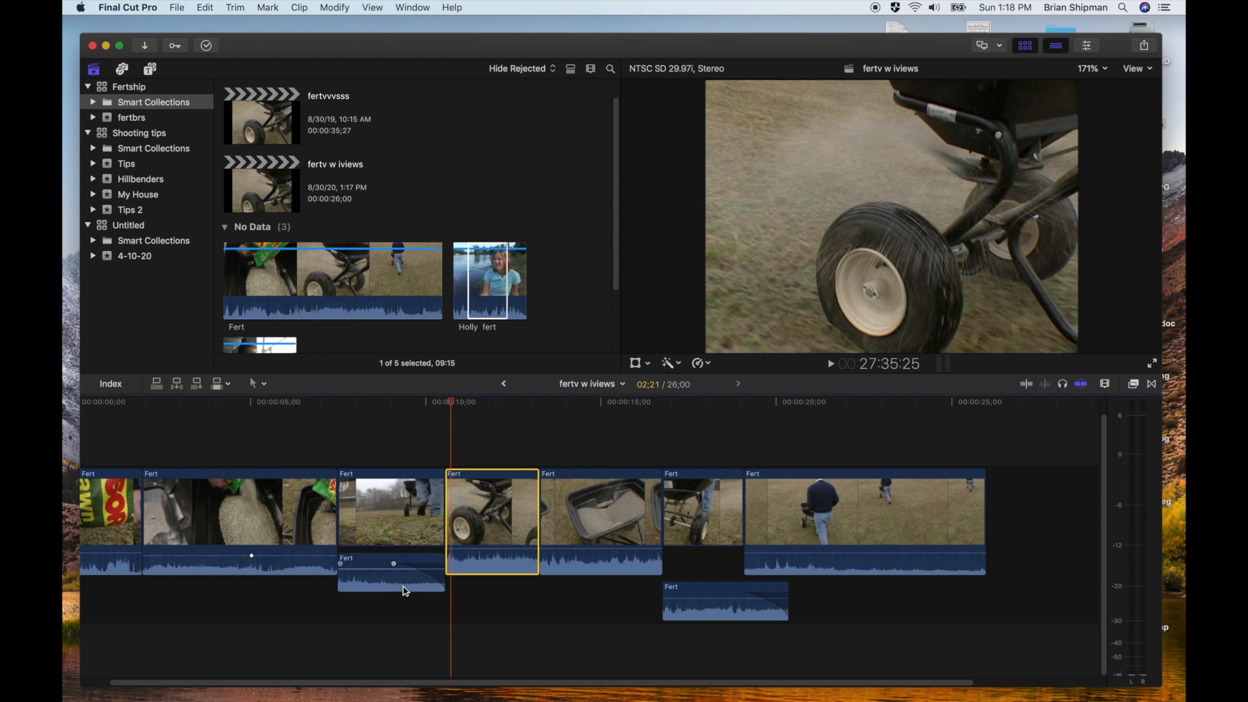
double_click(405, 589)
click(351, 403)
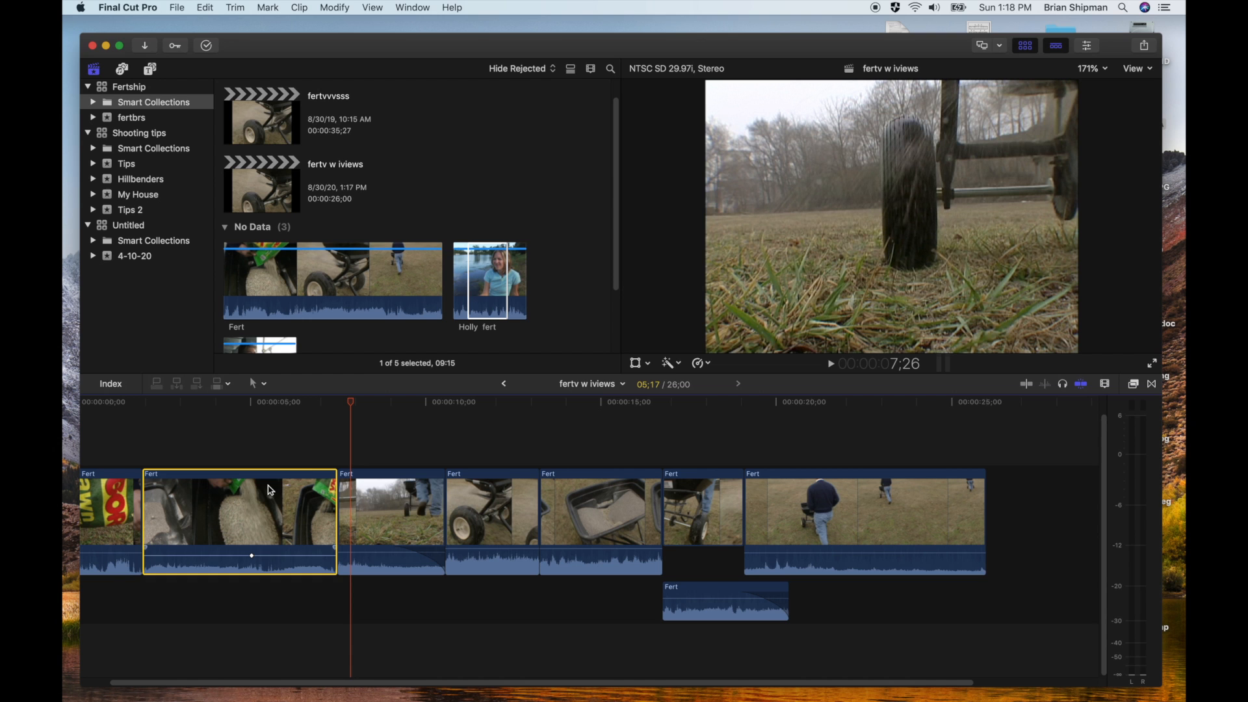
mouse_move(351, 404)
mouse_down()
mouse_move(327, 409)
mouse_move(341, 410)
mouse_up()
click(479, 287)
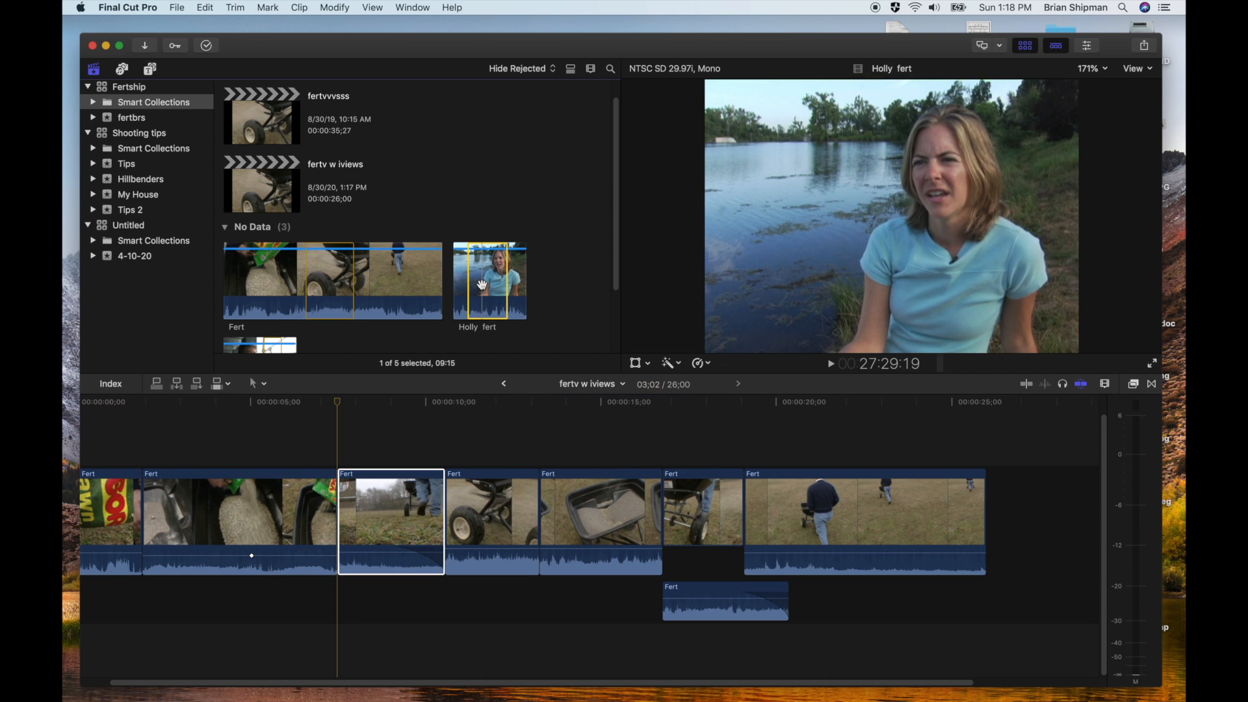
key(w)
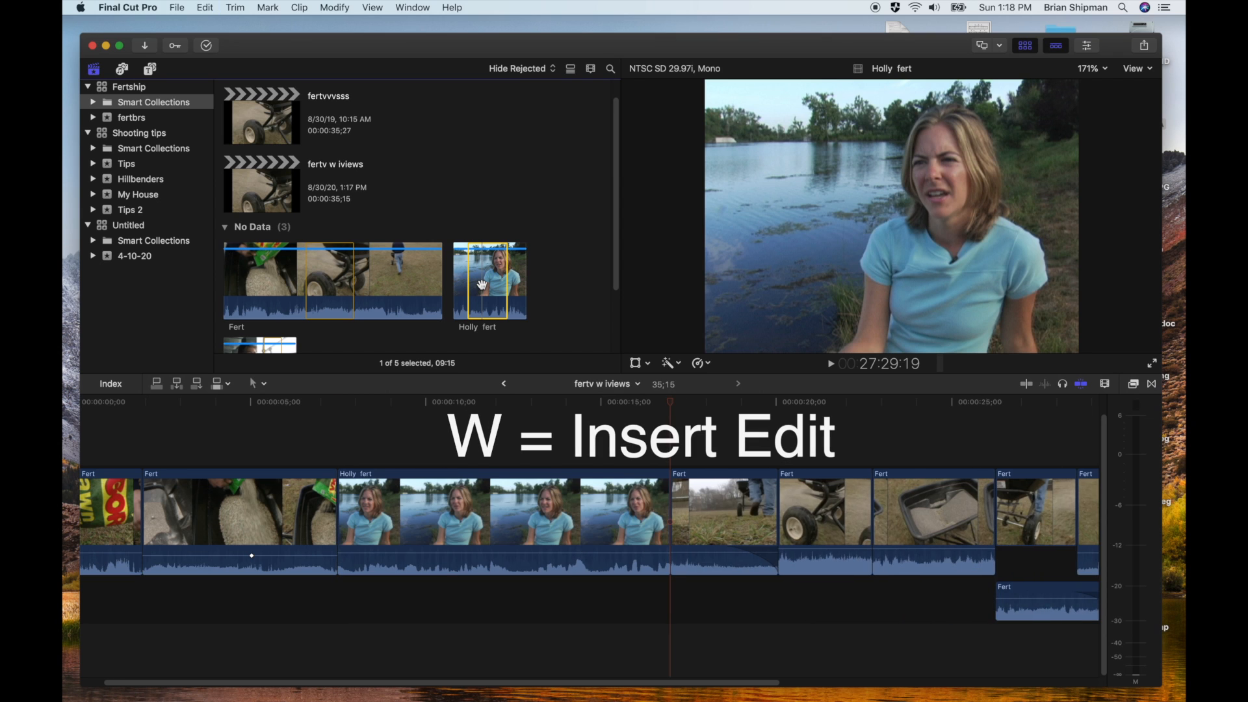
Play from the end of the second clip into the inserted interview to listen to the cut
click(297, 504)
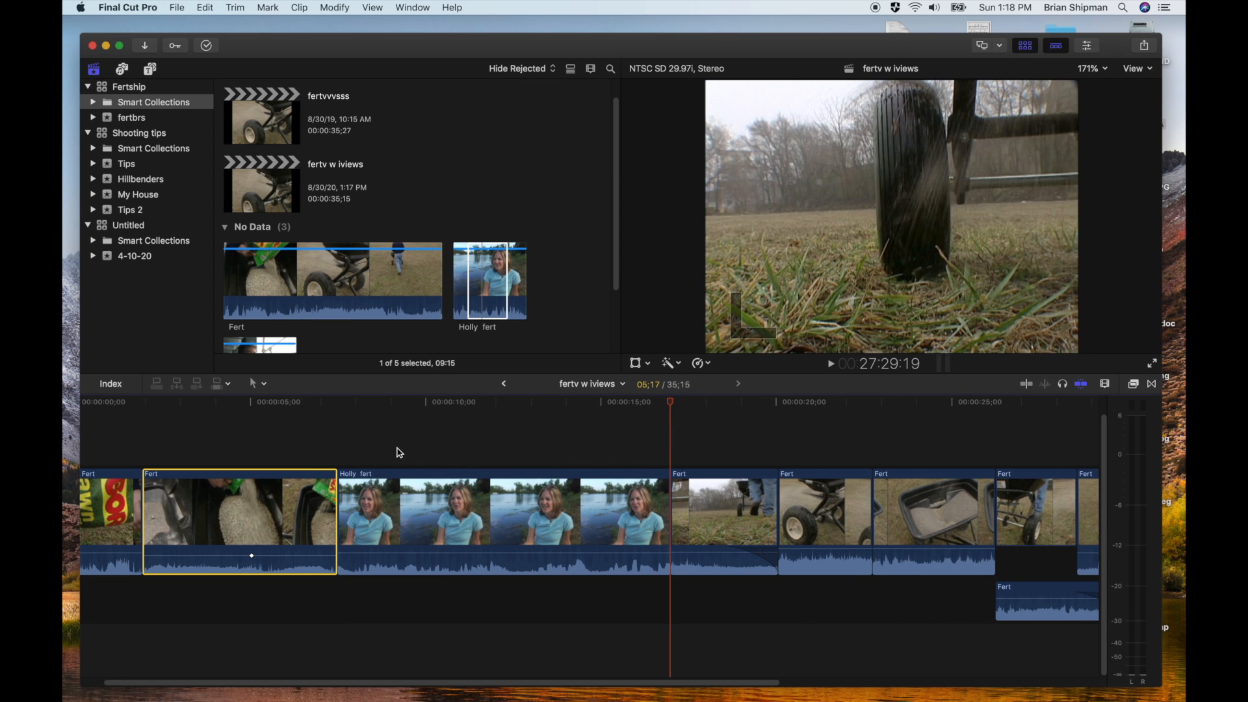
click(310, 408)
key(space)
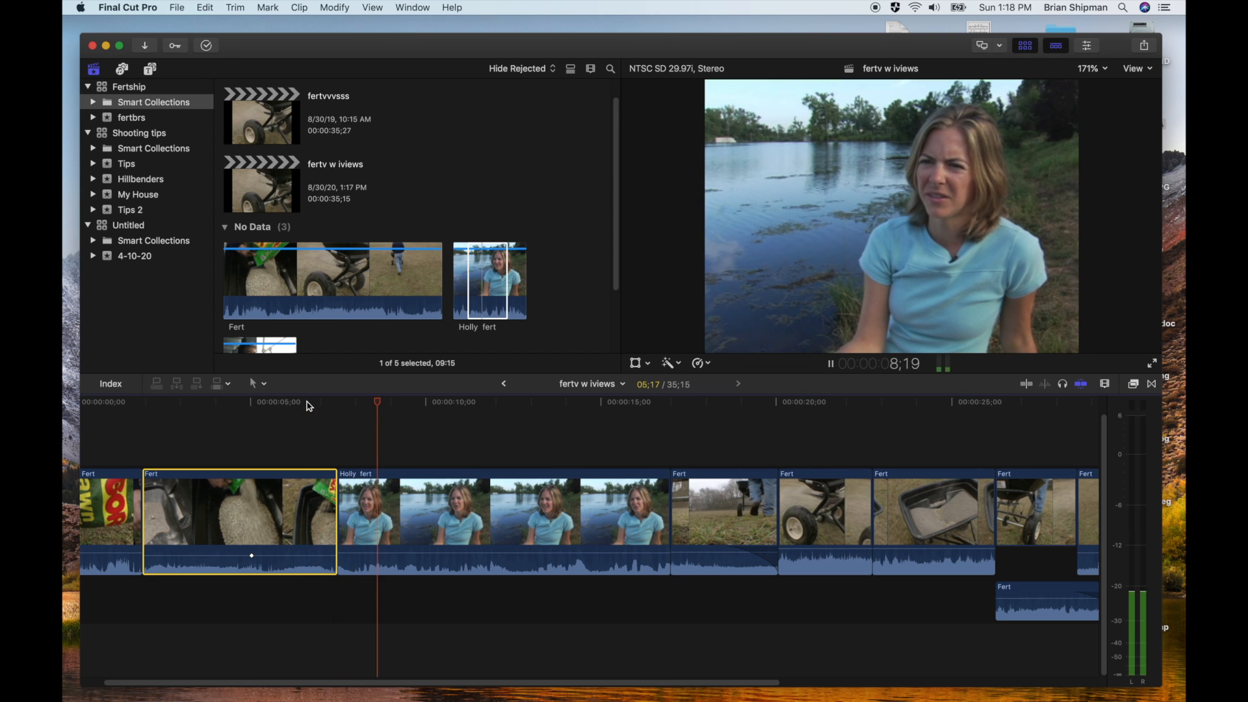
key(space)
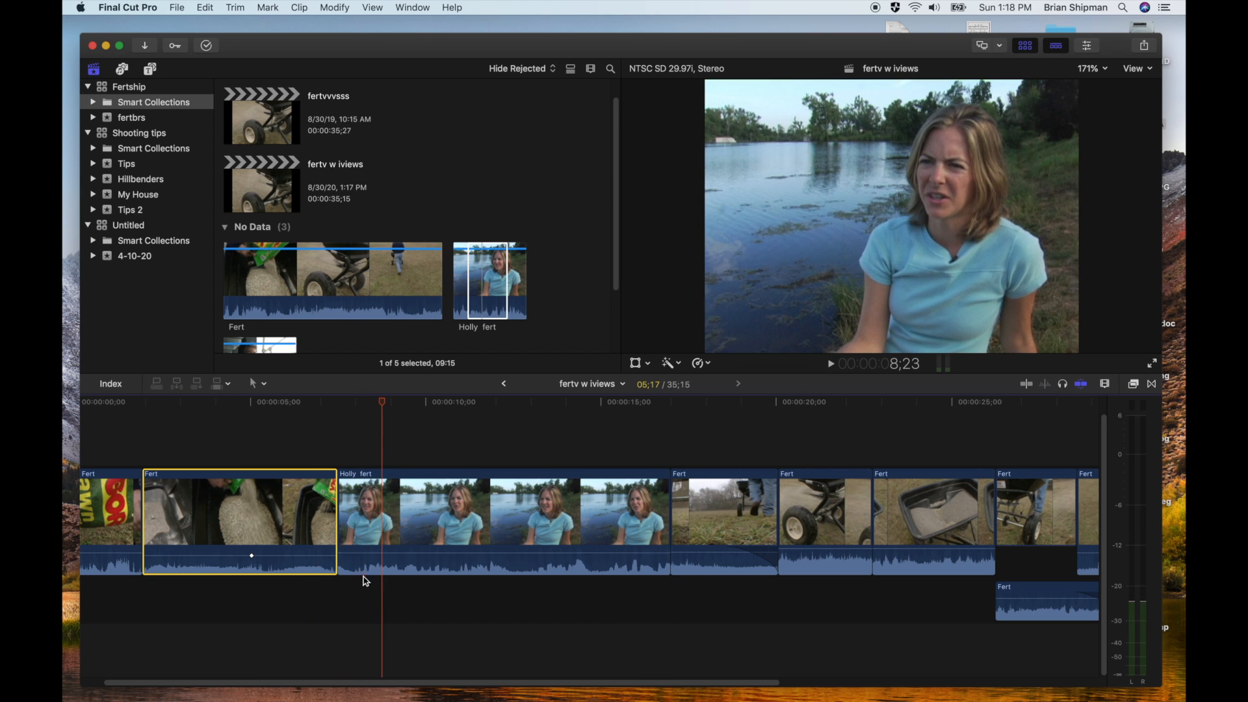
Examine the interview's opening audio closely by enlarging its waveform and playing the first moments
key(z)
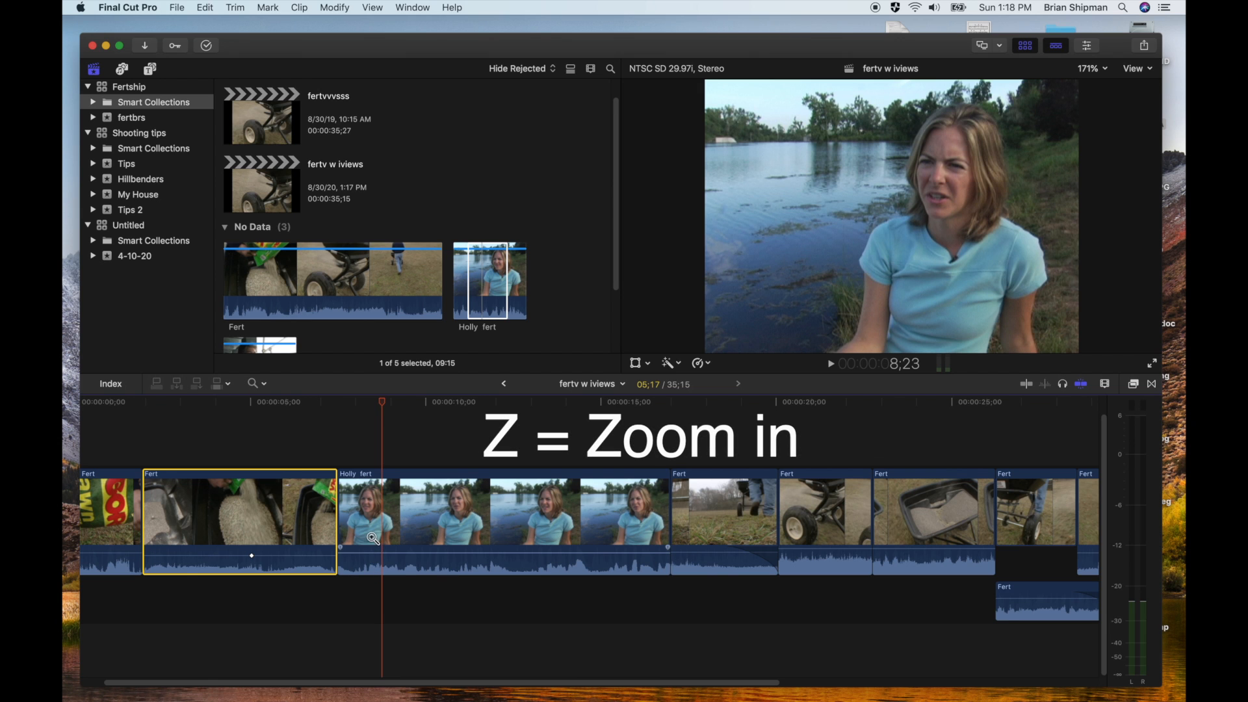
click(372, 540)
click(373, 540)
key(a)
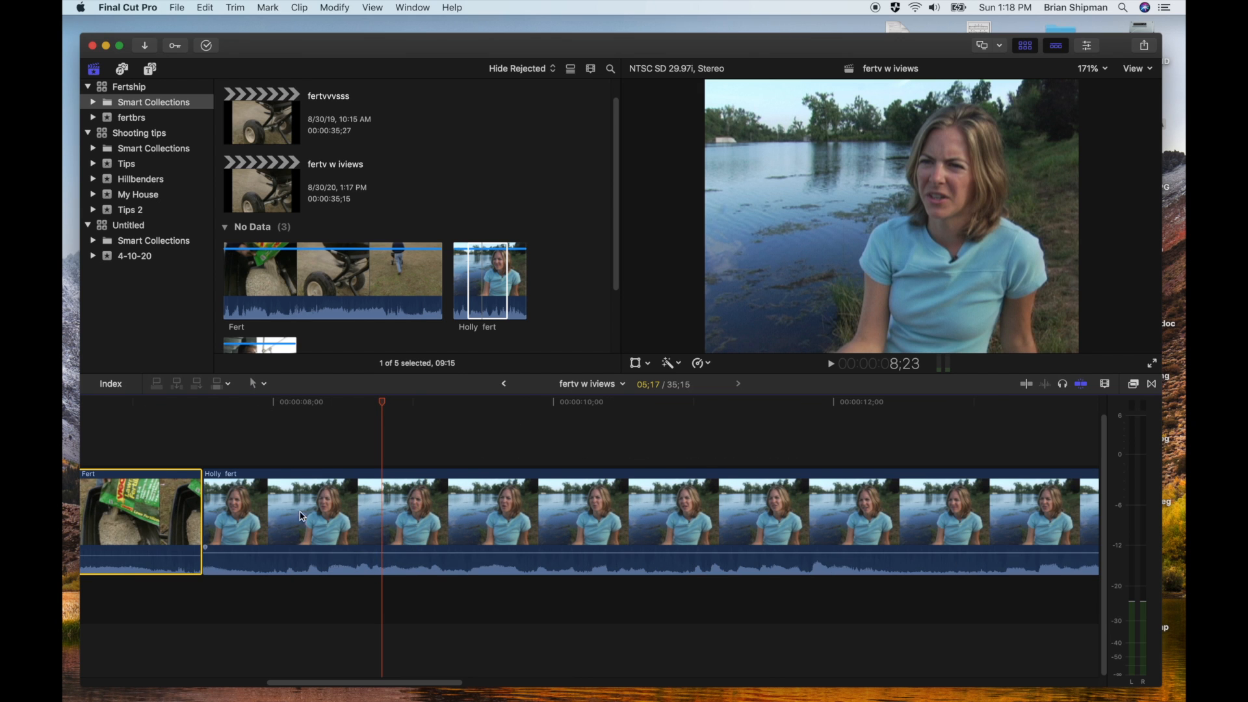
click(228, 403)
key(space)
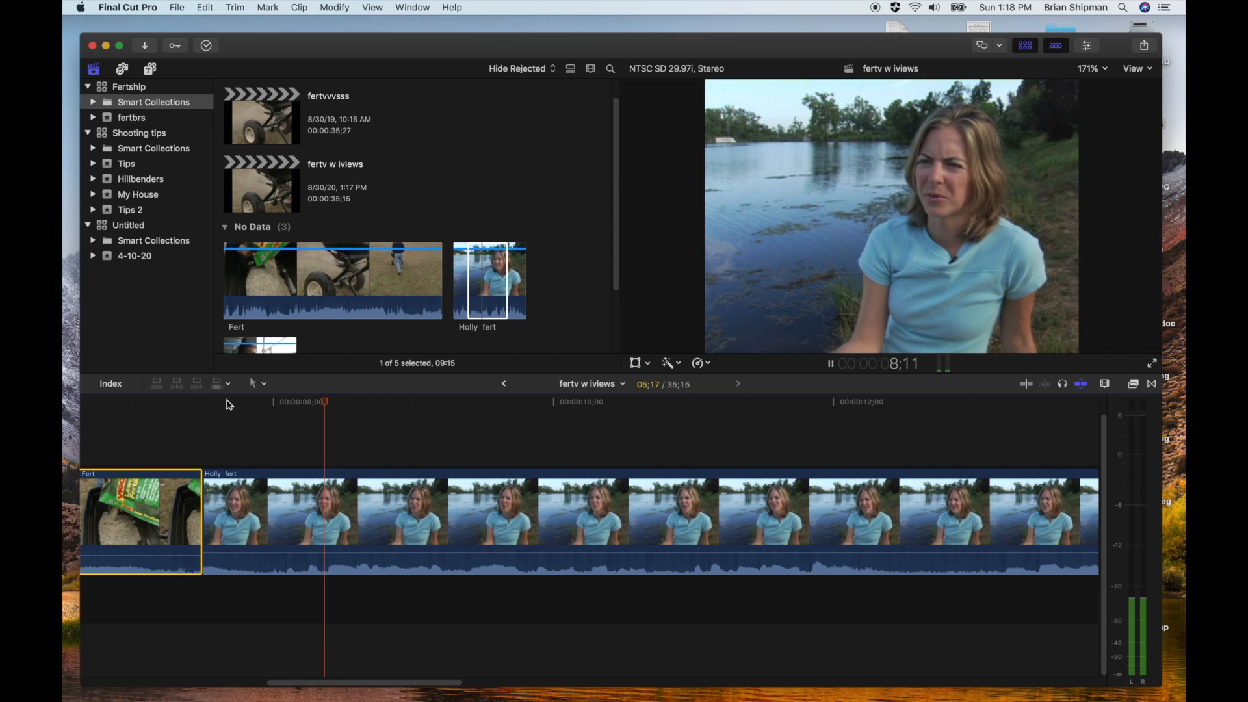
key(space)
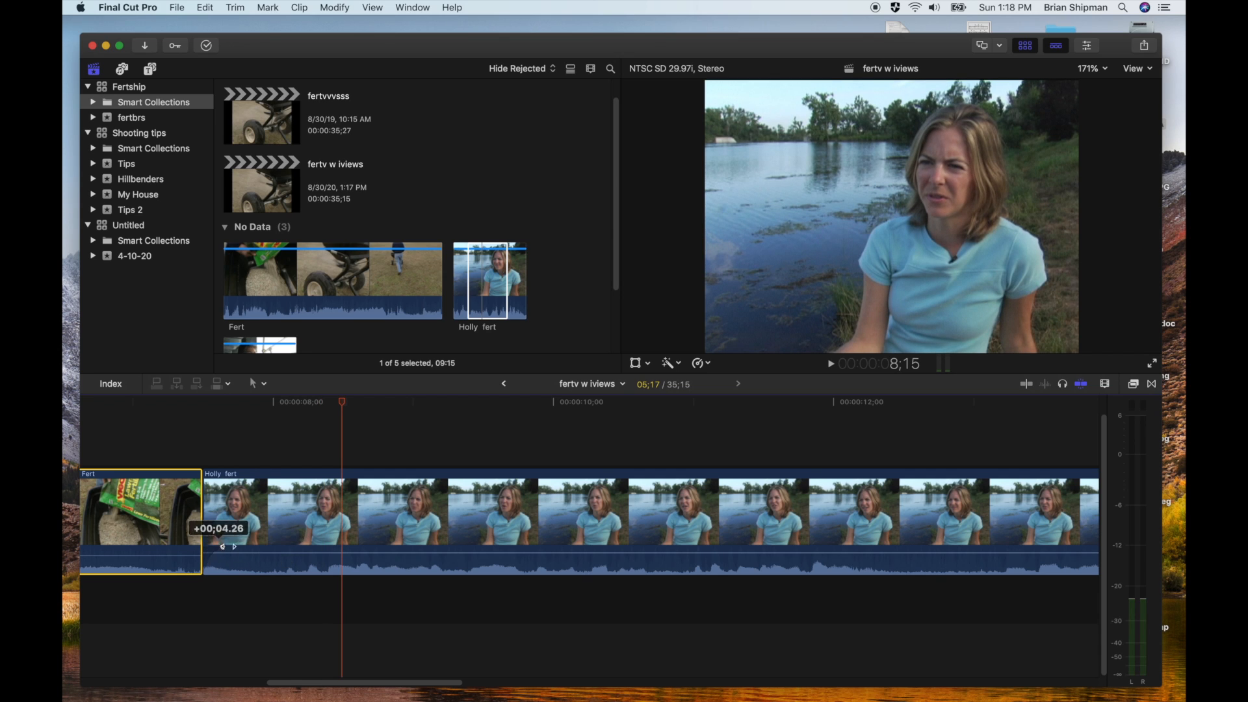
Silence the interview's opening with two audio keyframes just after 00:00:08;00, lowering the first to the bottom, and play across the cut
mouse_move(228, 546)
mouse_down()
mouse_move(312, 546)
mouse_move(206, 547)
mouse_up()
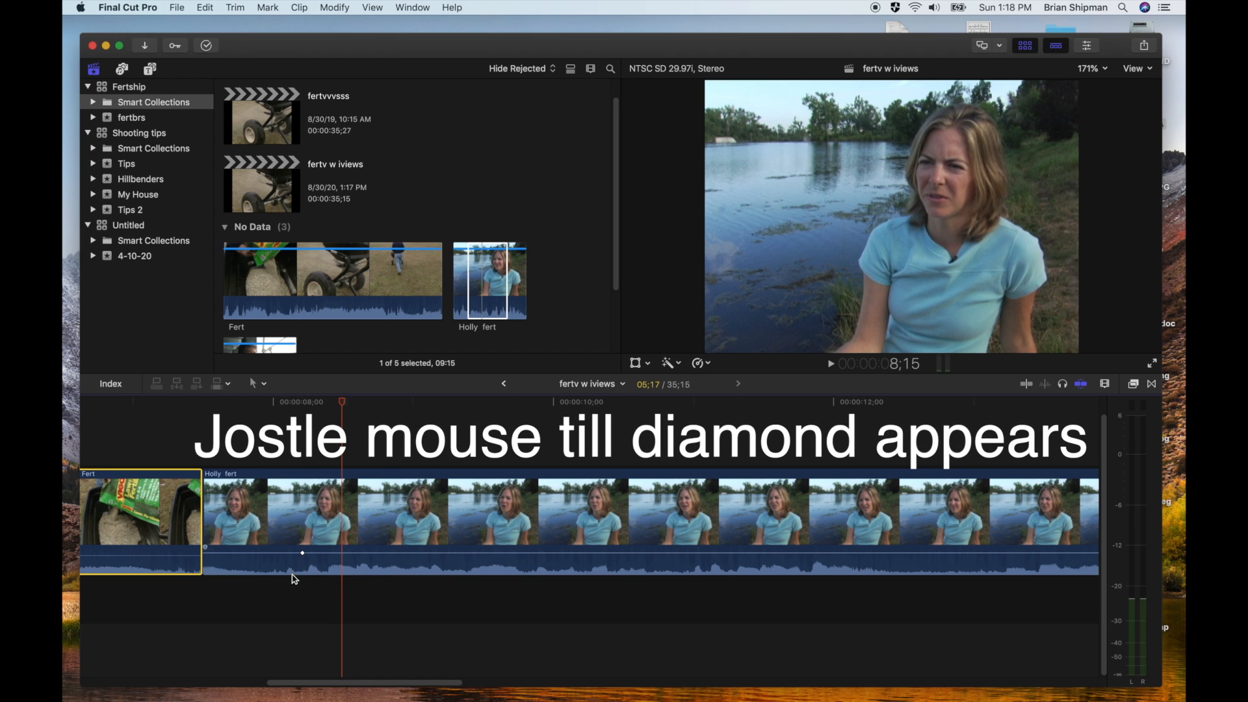
alt+click(280, 553)
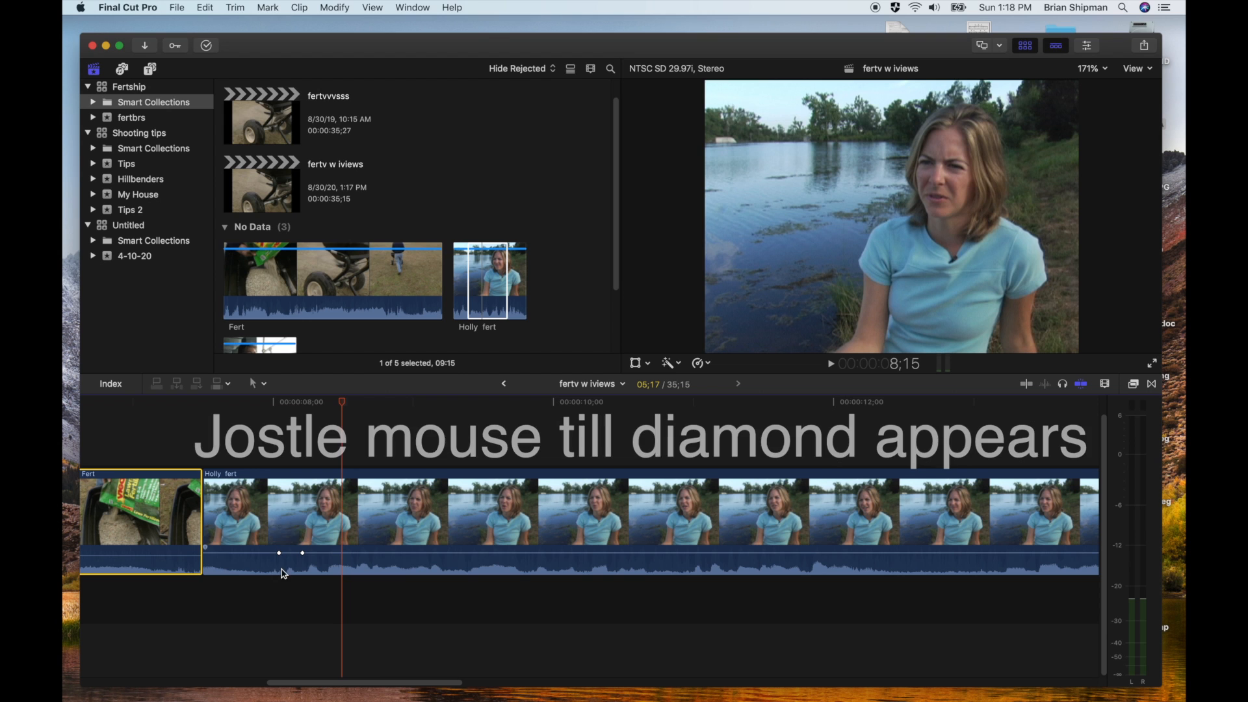
drag(279, 554, 280, 575)
click(149, 406)
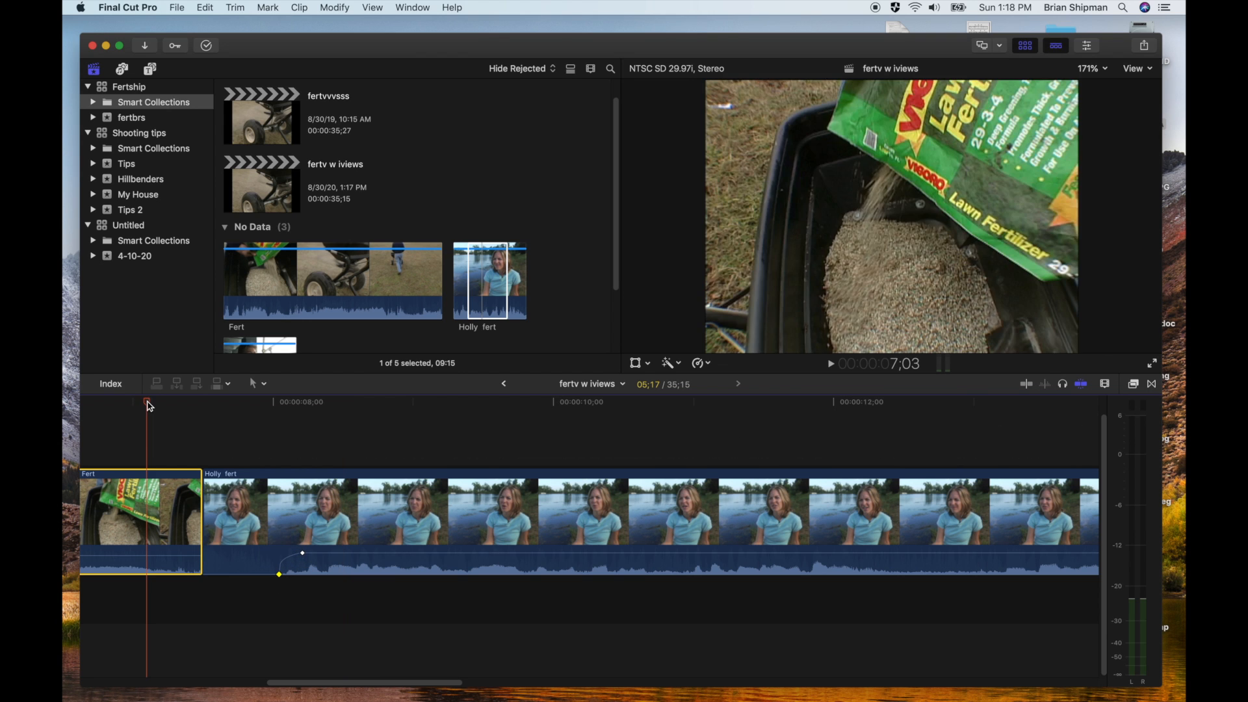
key(space)
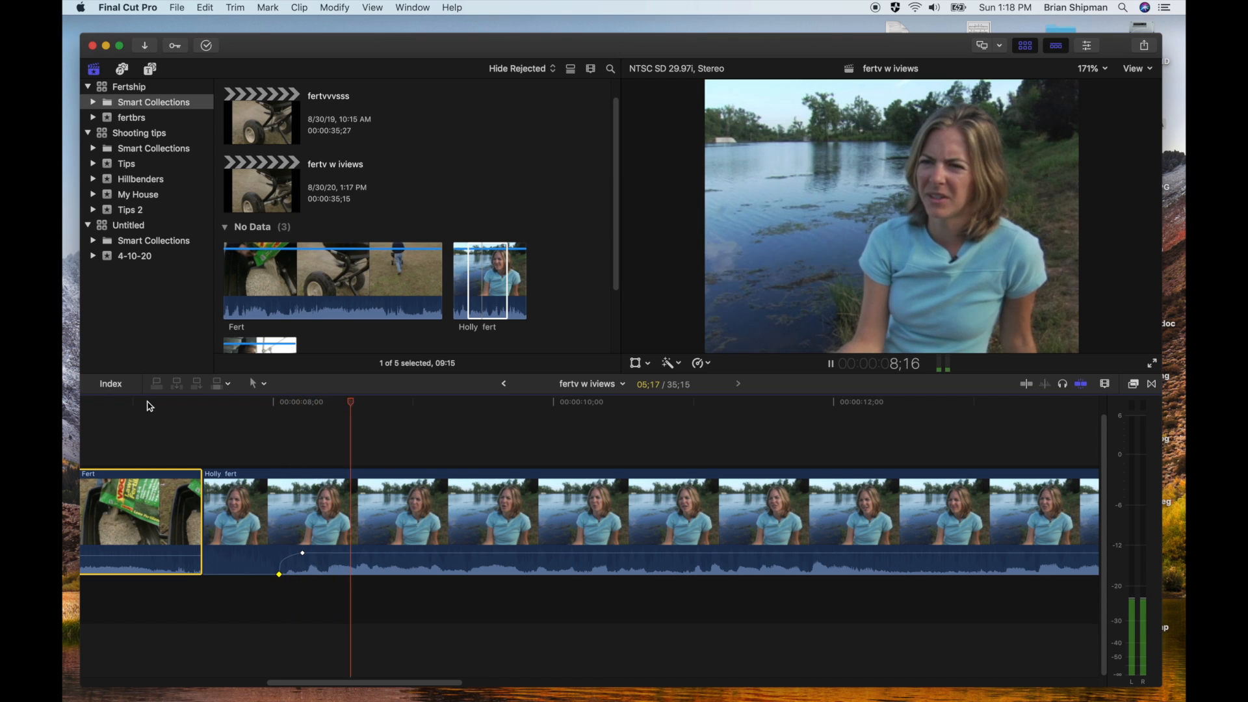
key(space)
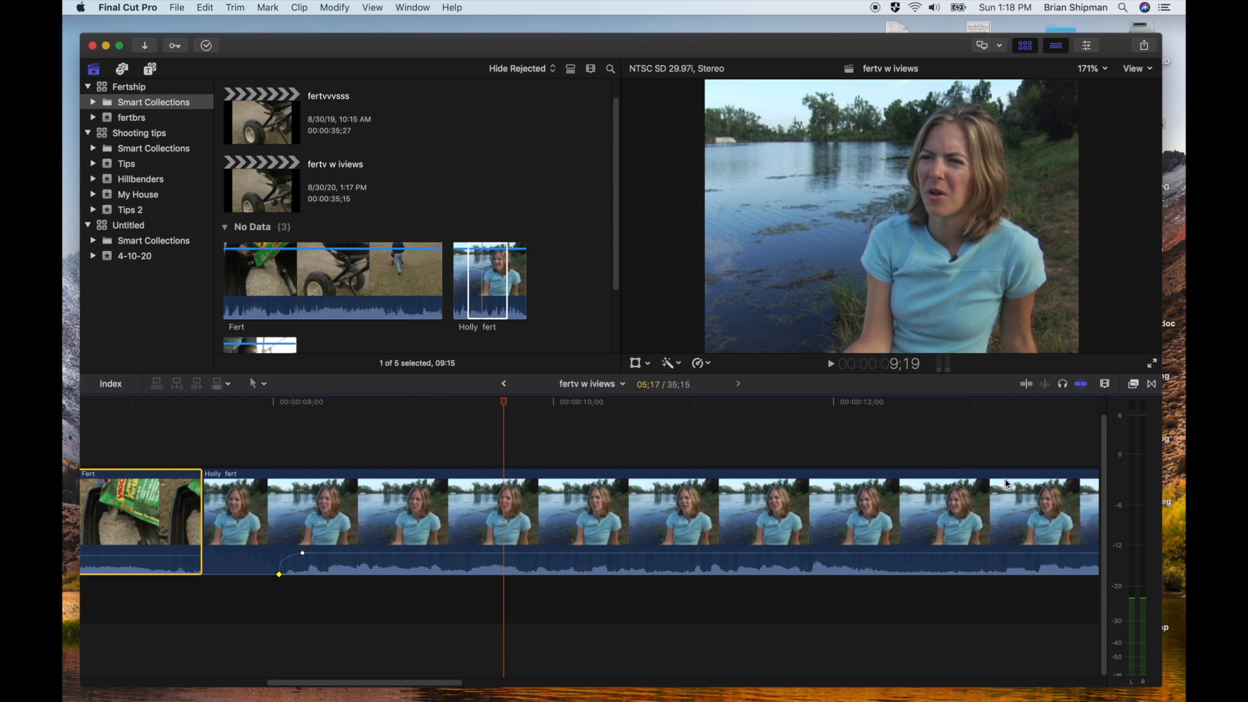
Raise the interview's audio level after the keyframes, playing the speech before and after the change to compare
click(344, 410)
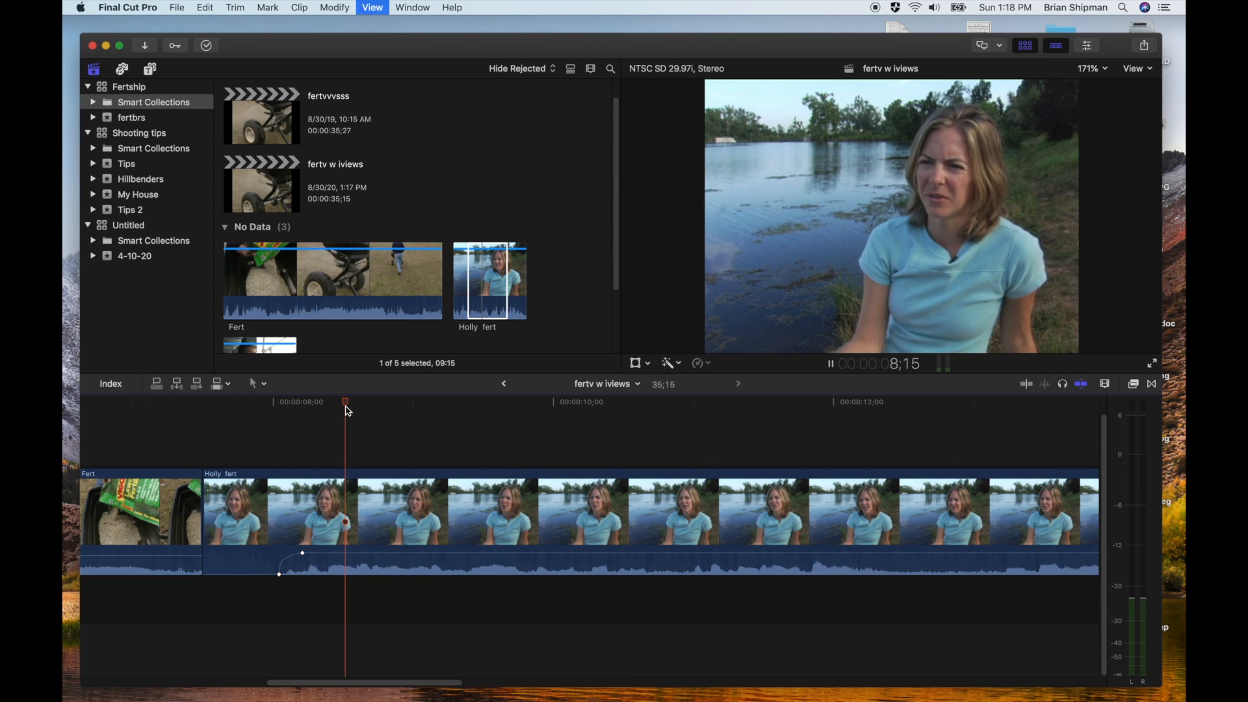
key(space)
key(space)
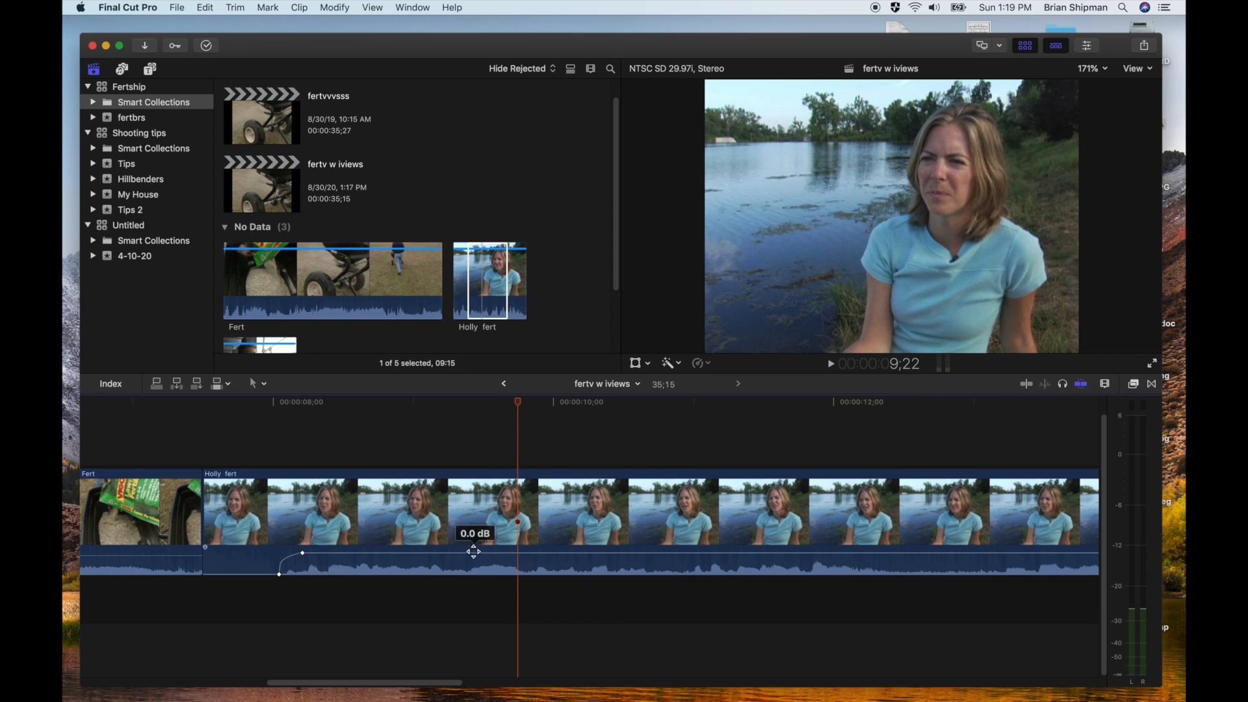
drag(476, 549, 475, 543)
click(355, 406)
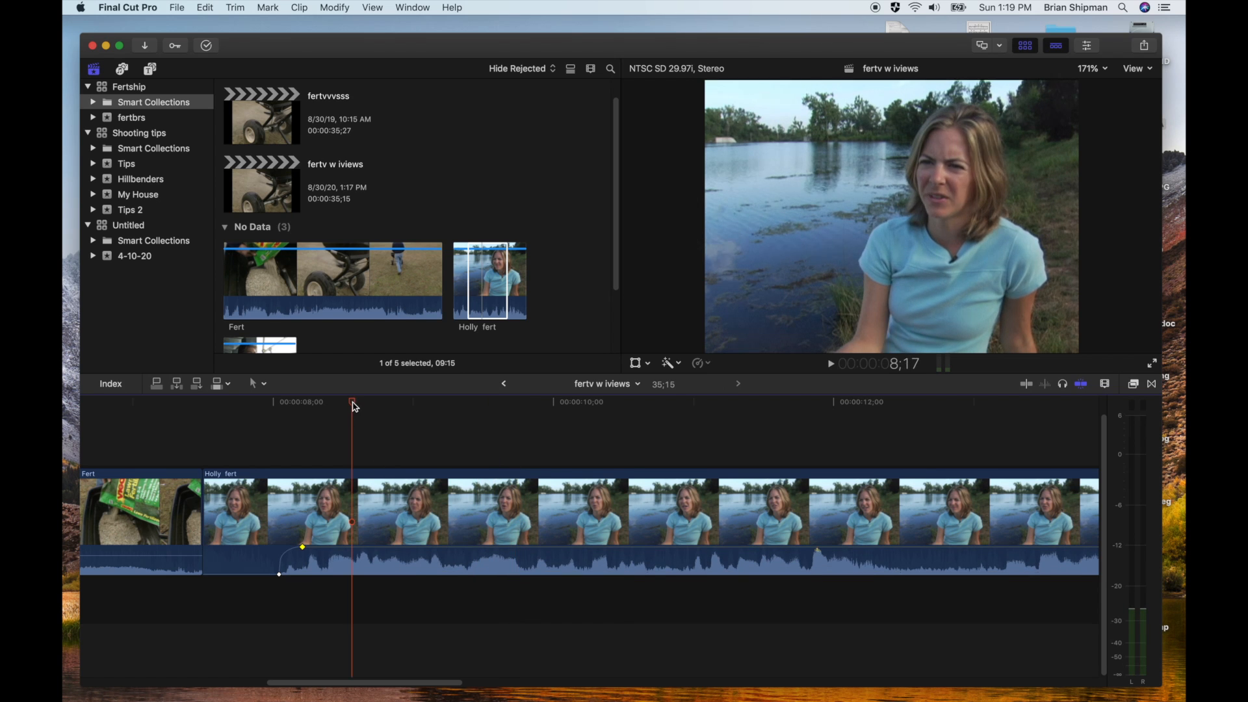
key(space)
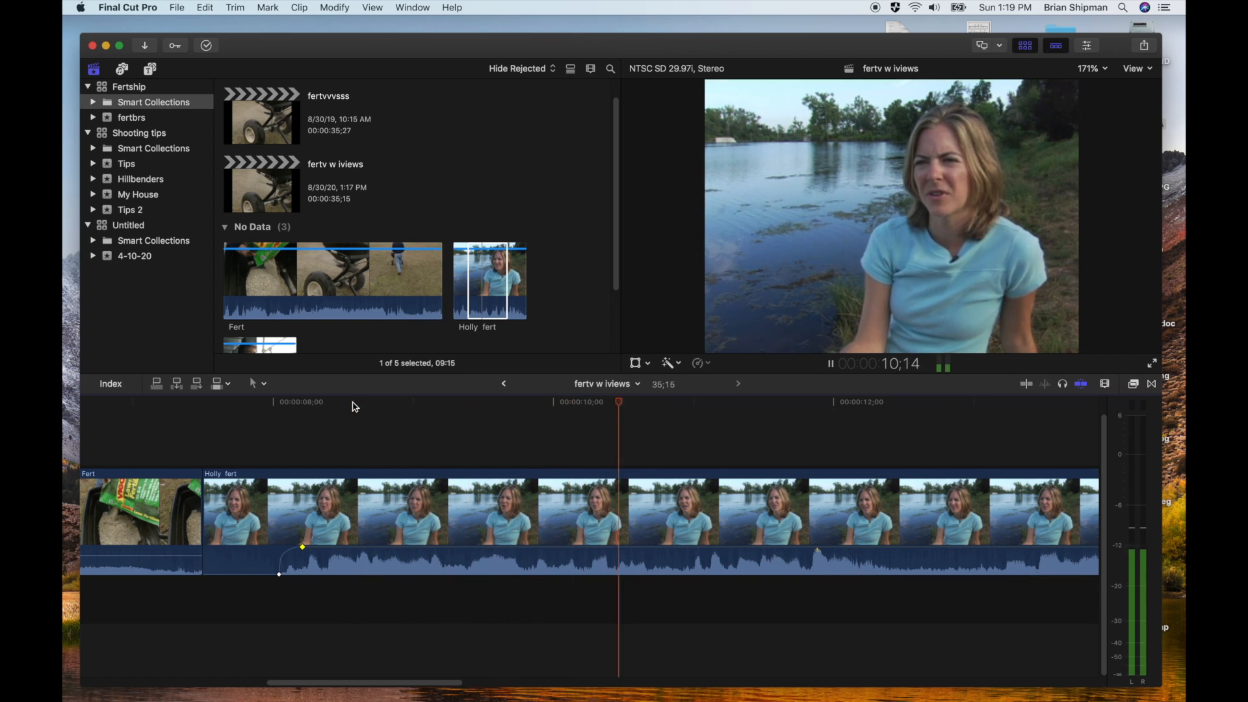
key(space)
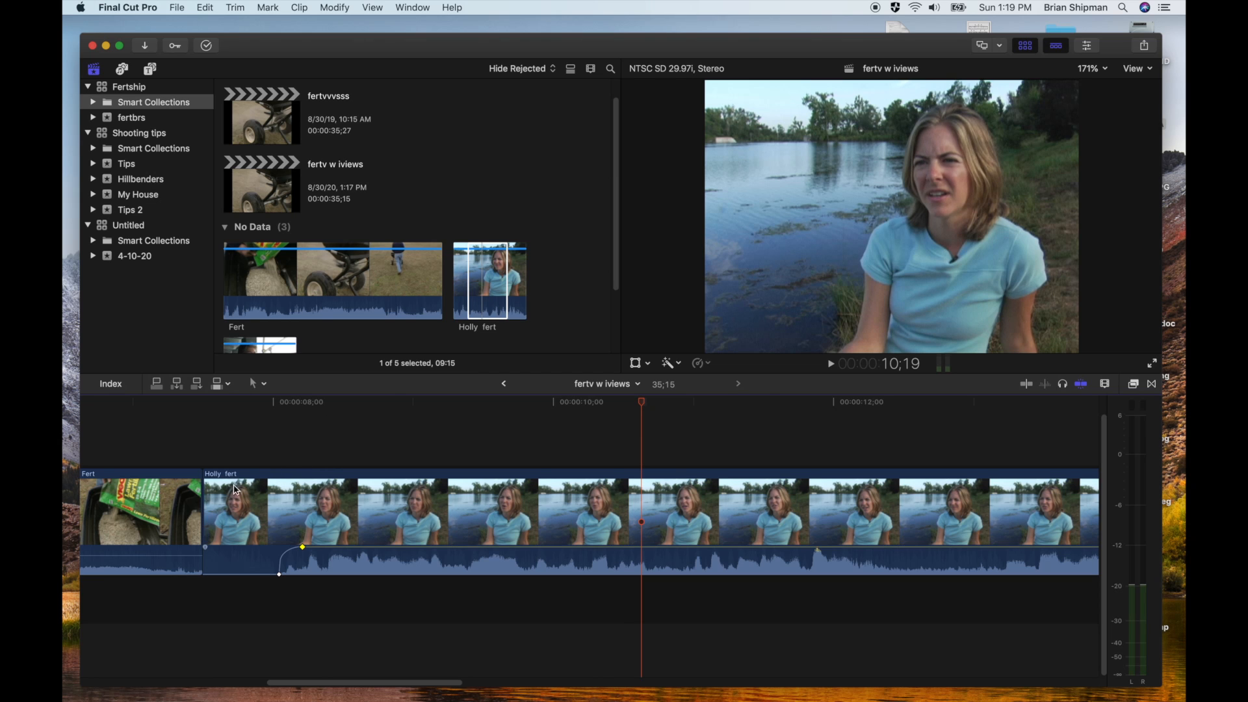
Trim about 11 frames off the interview's start to shorten the silent opening, and play part of the preceding clip
drag(207, 490, 256, 491)
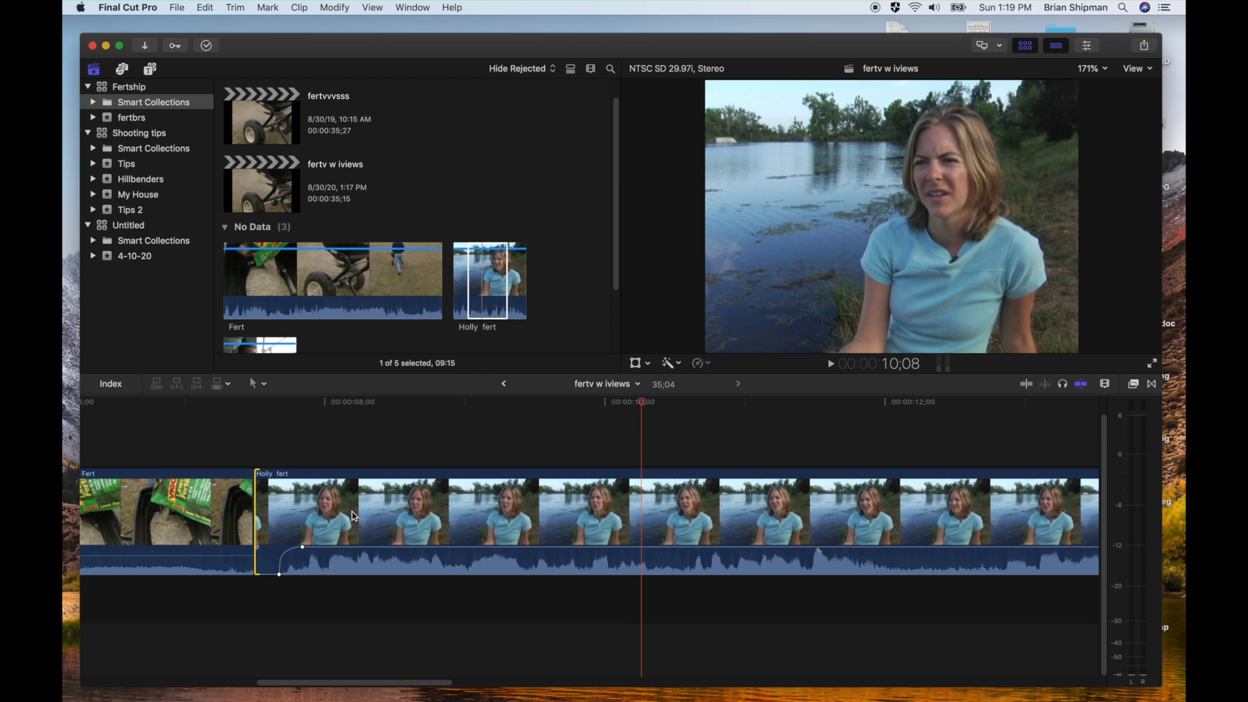
drag(364, 679, 273, 684)
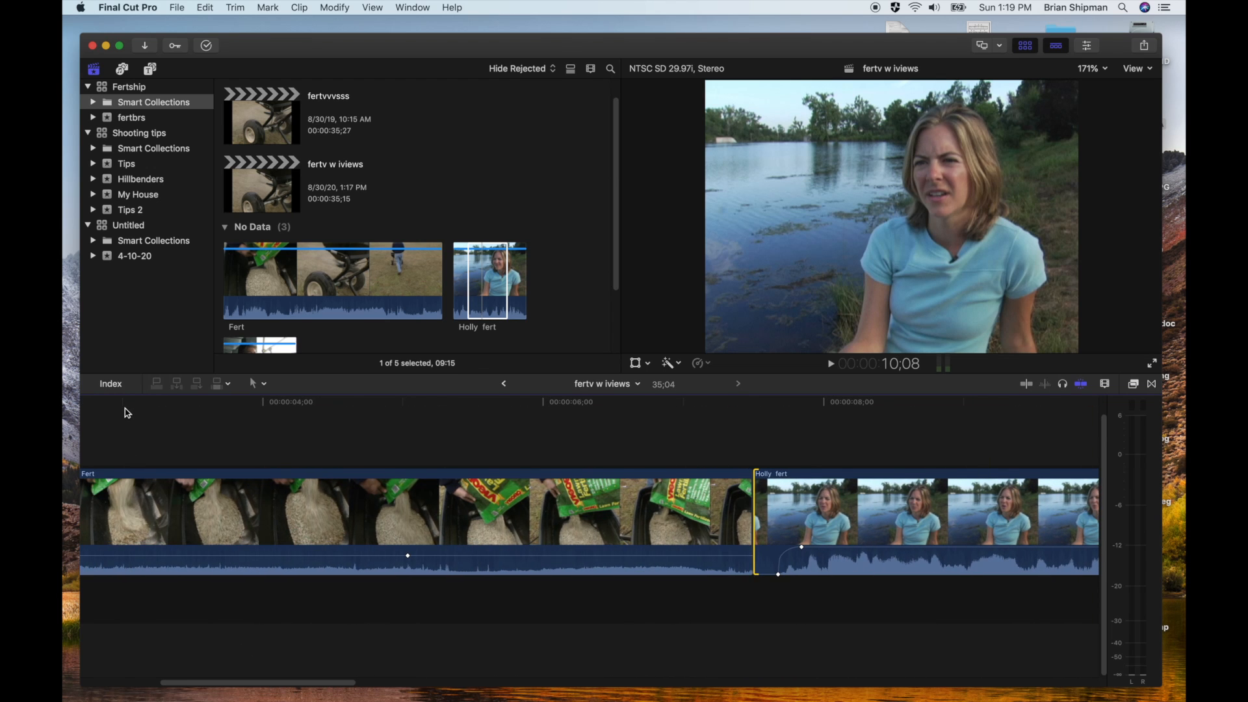
click(123, 410)
key(space)
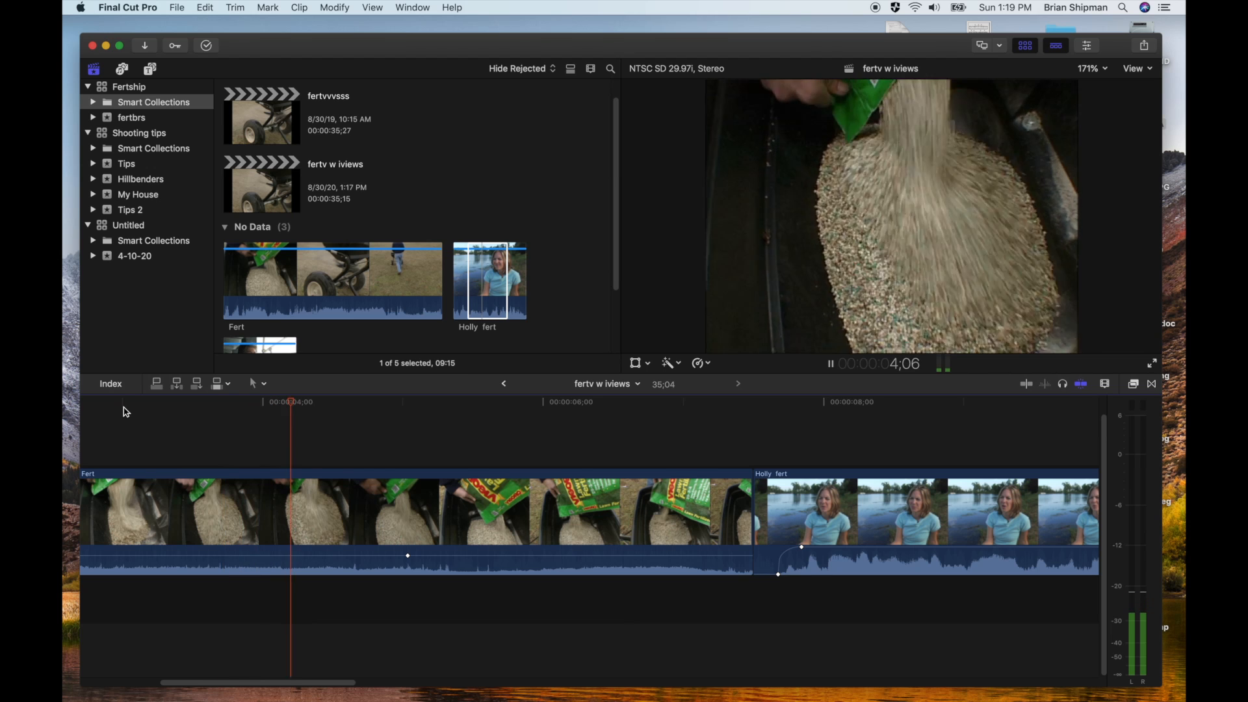
key(space)
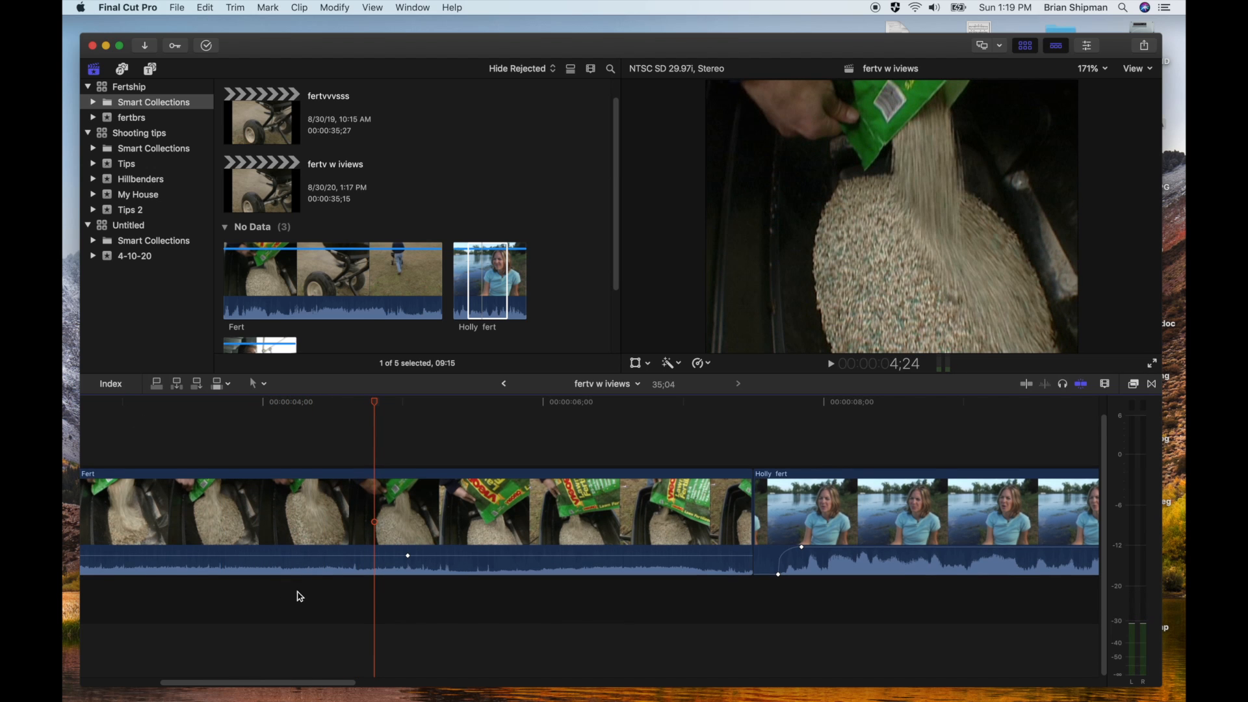
key(shift+z)
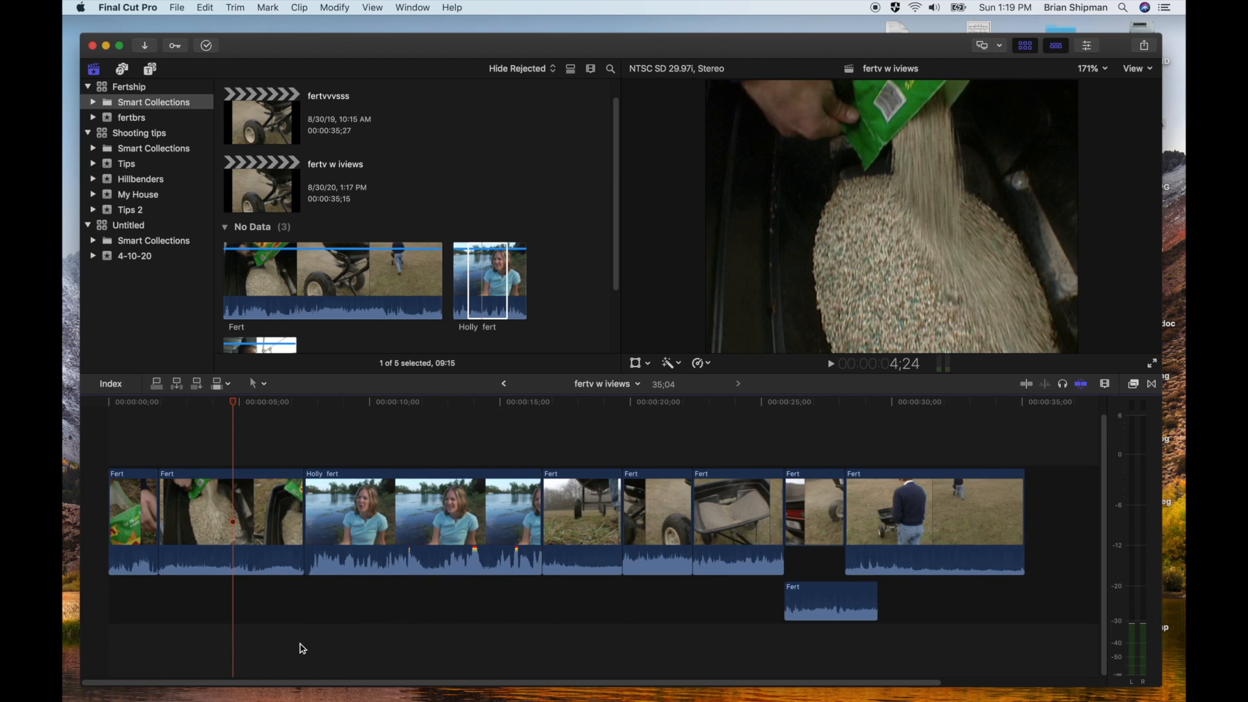
Play the opening clips, and expand the audio from the video for the second Fert clip and the interview clip
click(141, 408)
key(space)
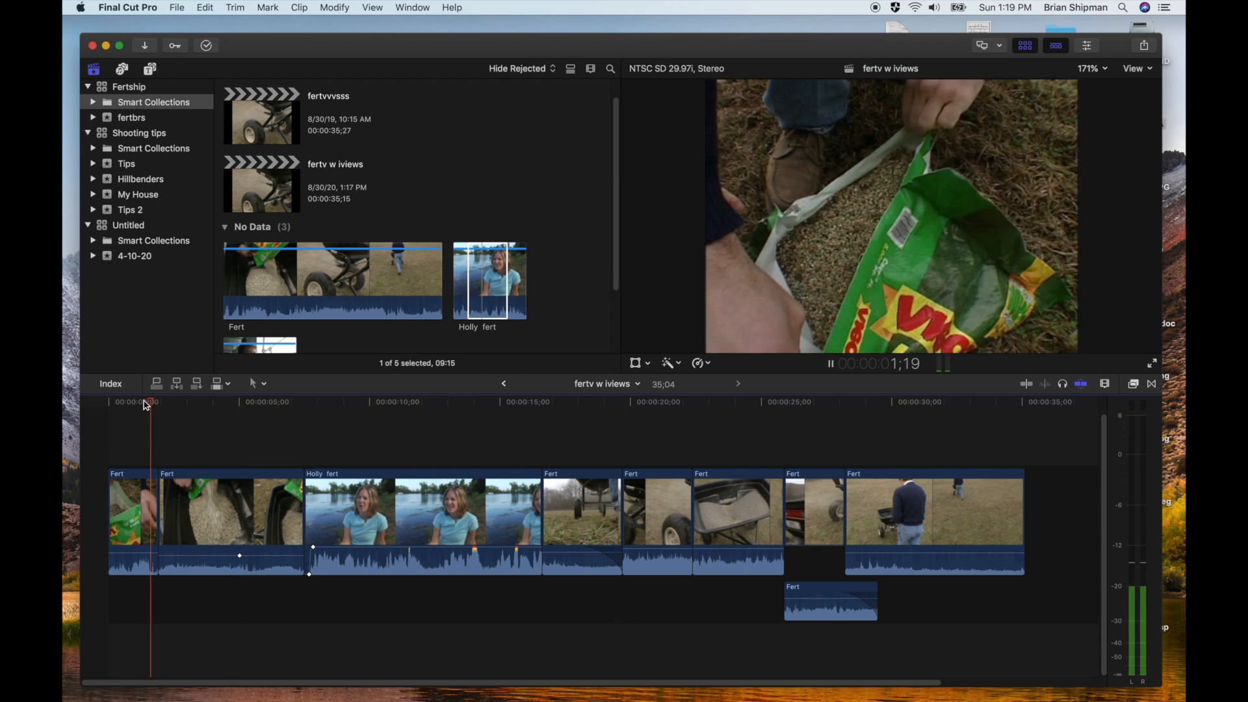
key(space)
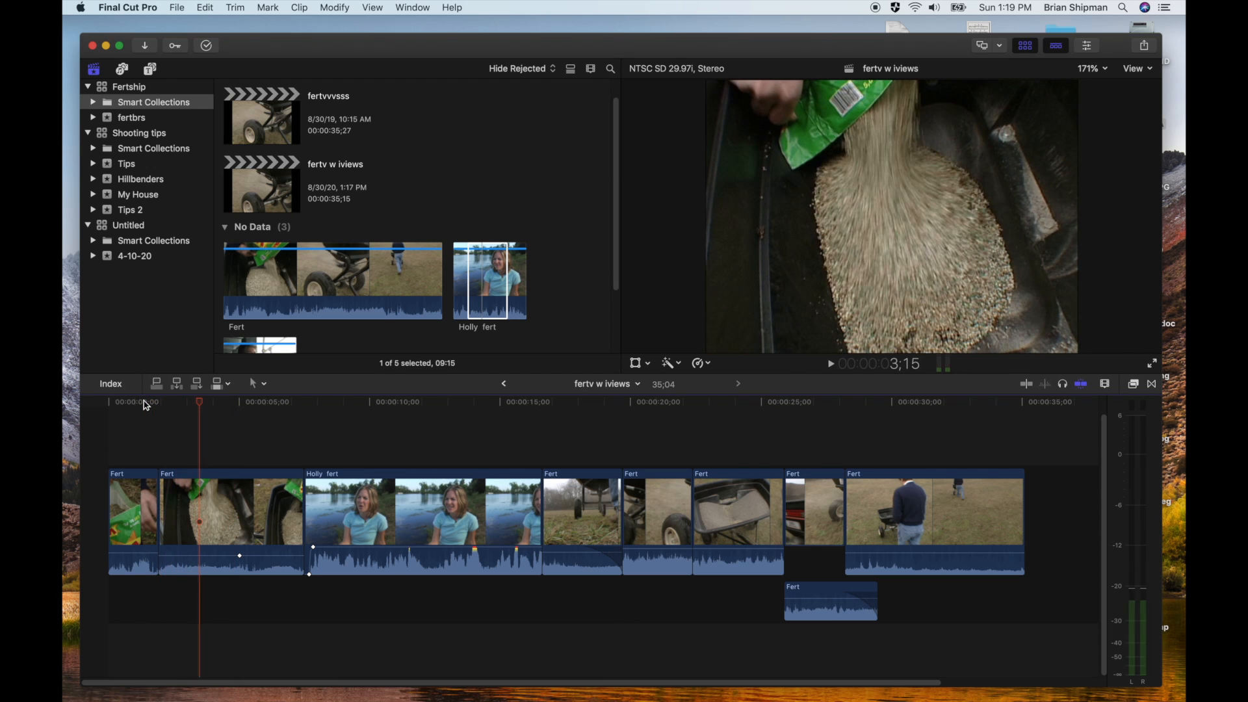
double_click(216, 572)
double_click(345, 563)
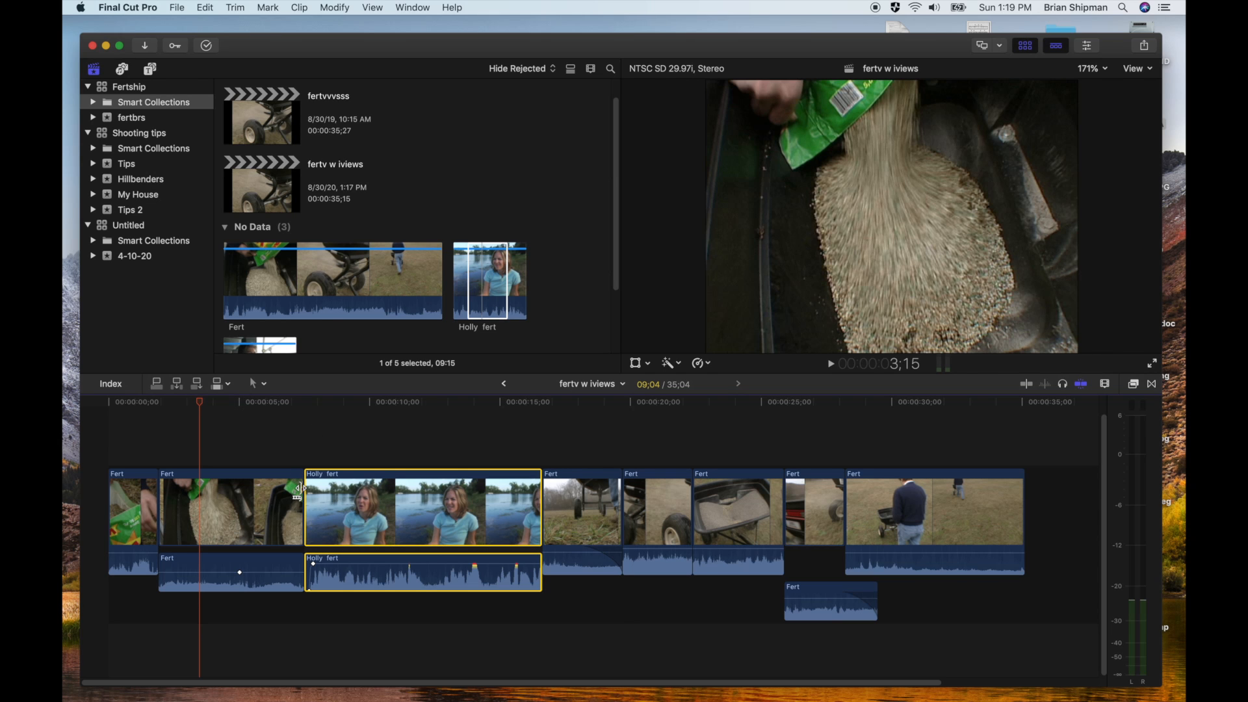
Shorten only the second Fert clip's video to end at 00:00:03;15, leaving its audio running under the interview, and play the transition
drag(299, 492, 194, 506)
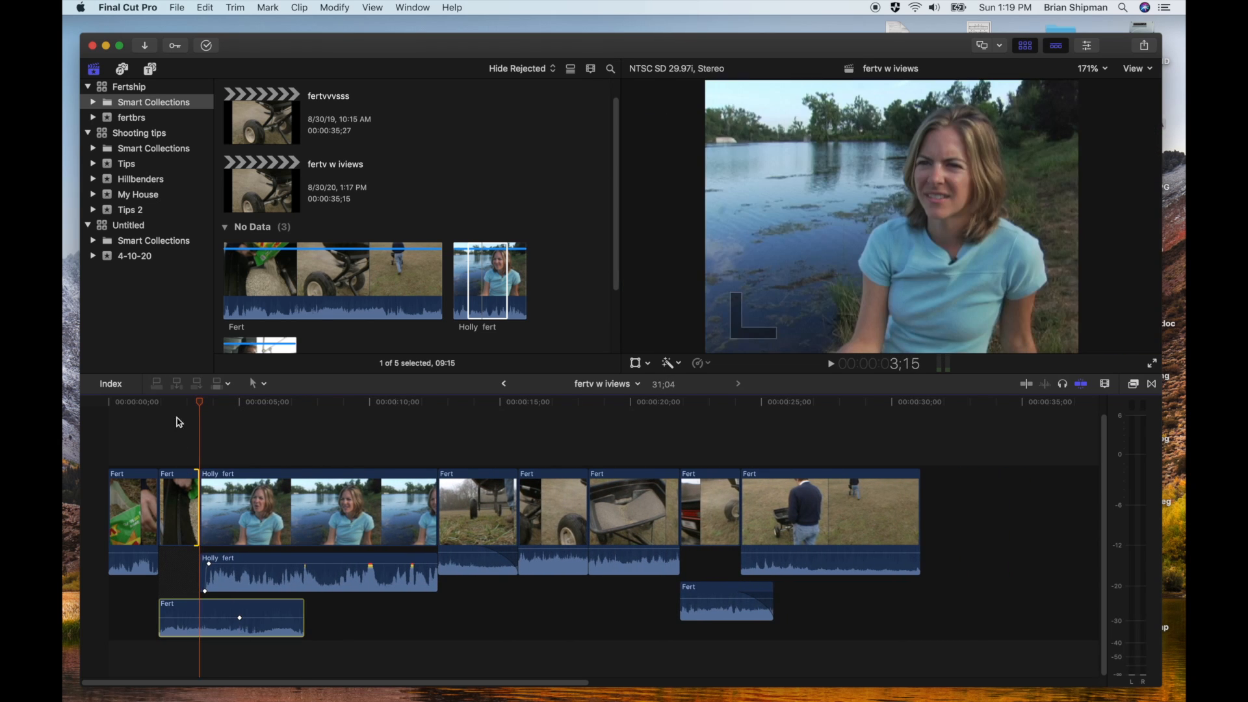
click(171, 403)
key(space)
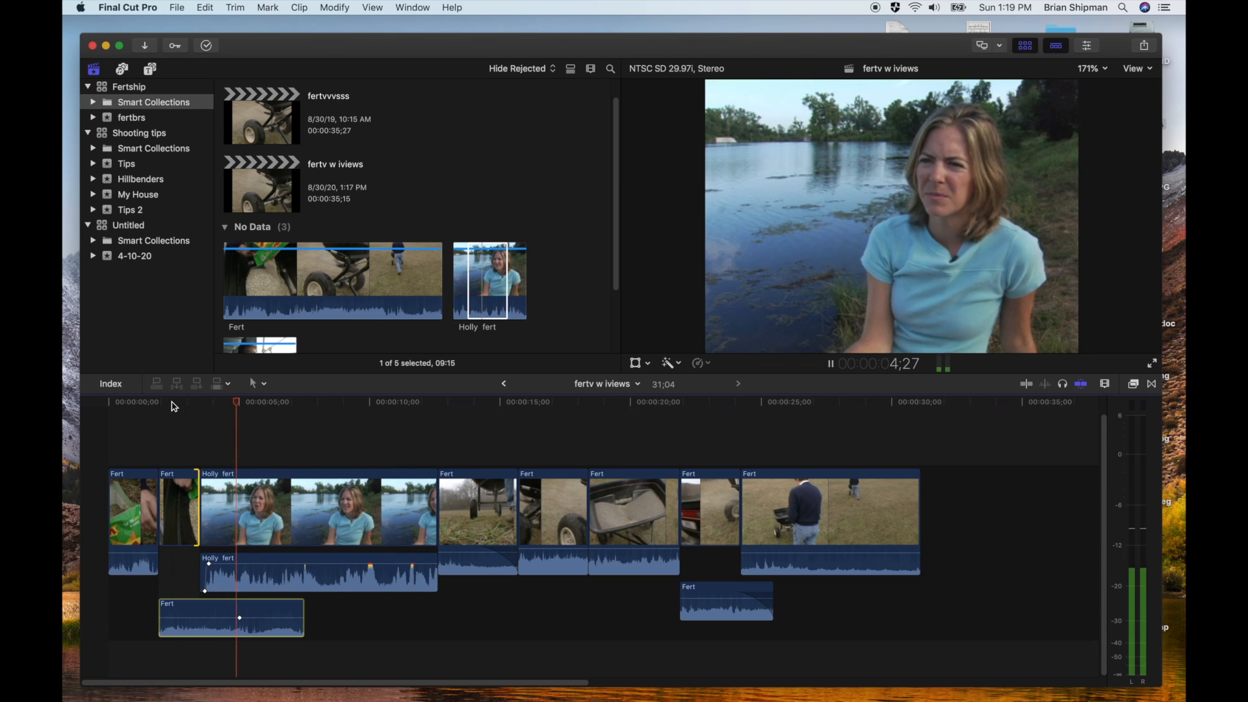
key(space)
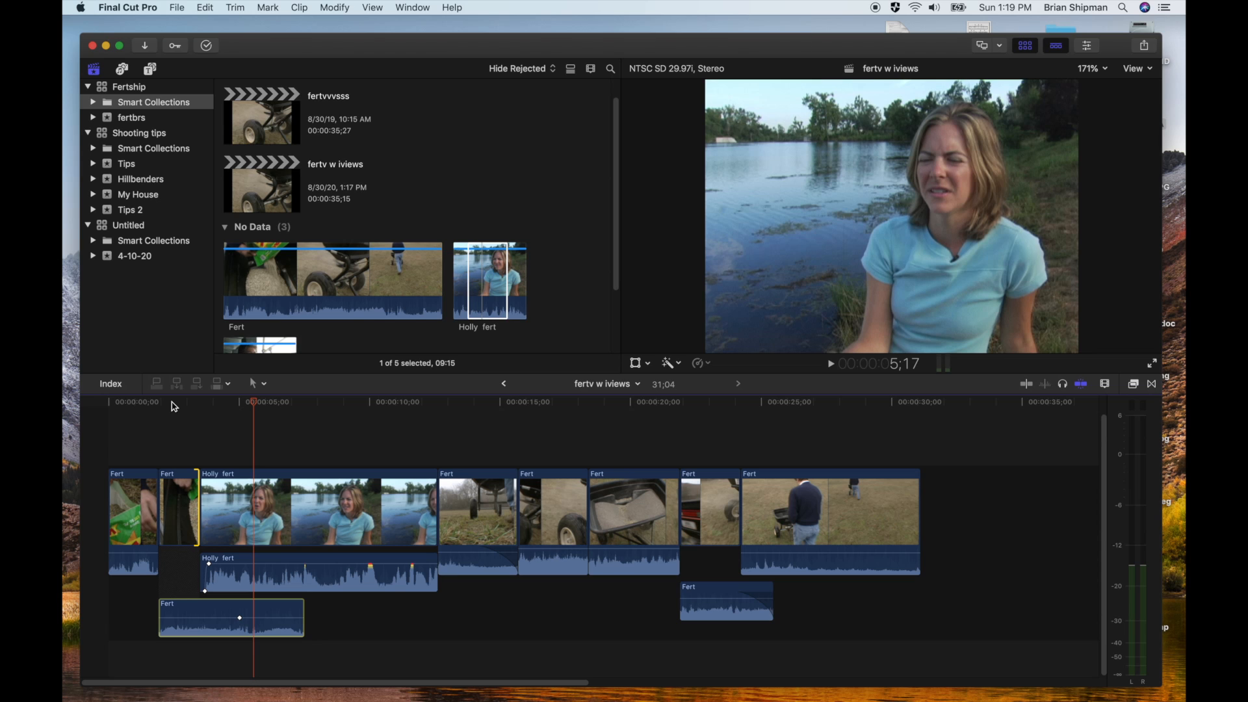
Roll the cut between the second Fert clip and the interview video to the end of the Fert audio, and play across it
drag(265, 404, 284, 417)
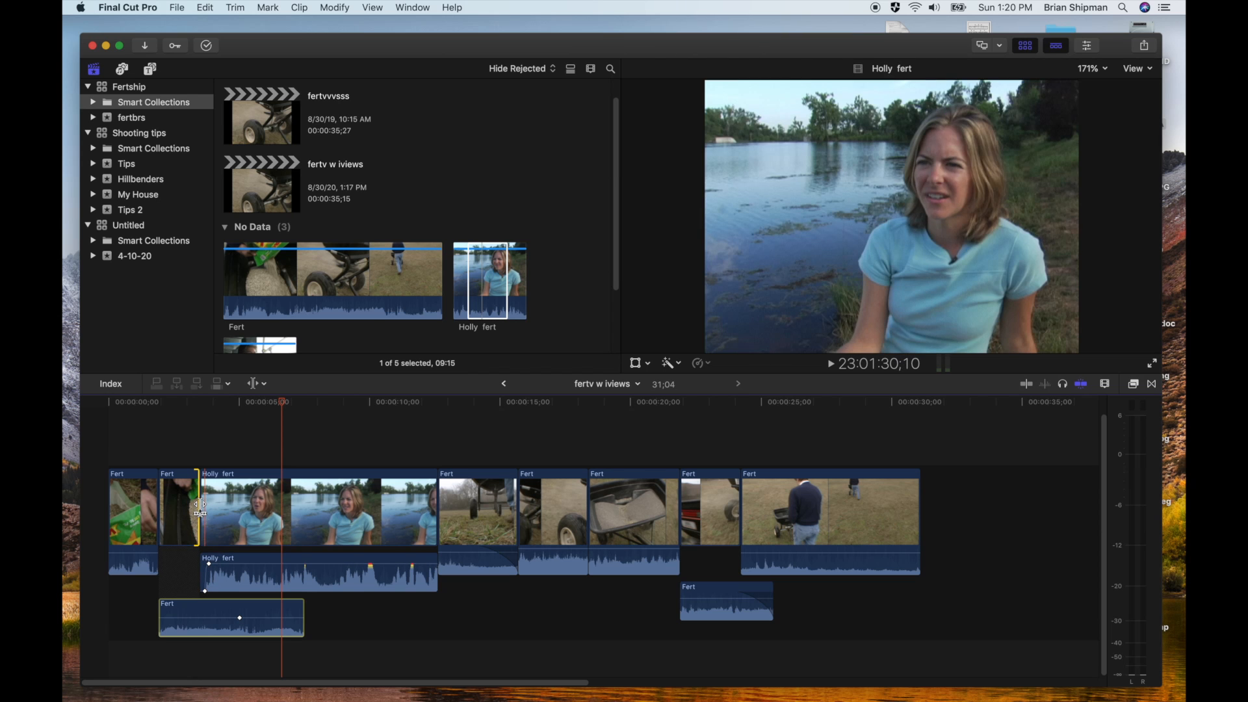
drag(201, 514, 282, 513)
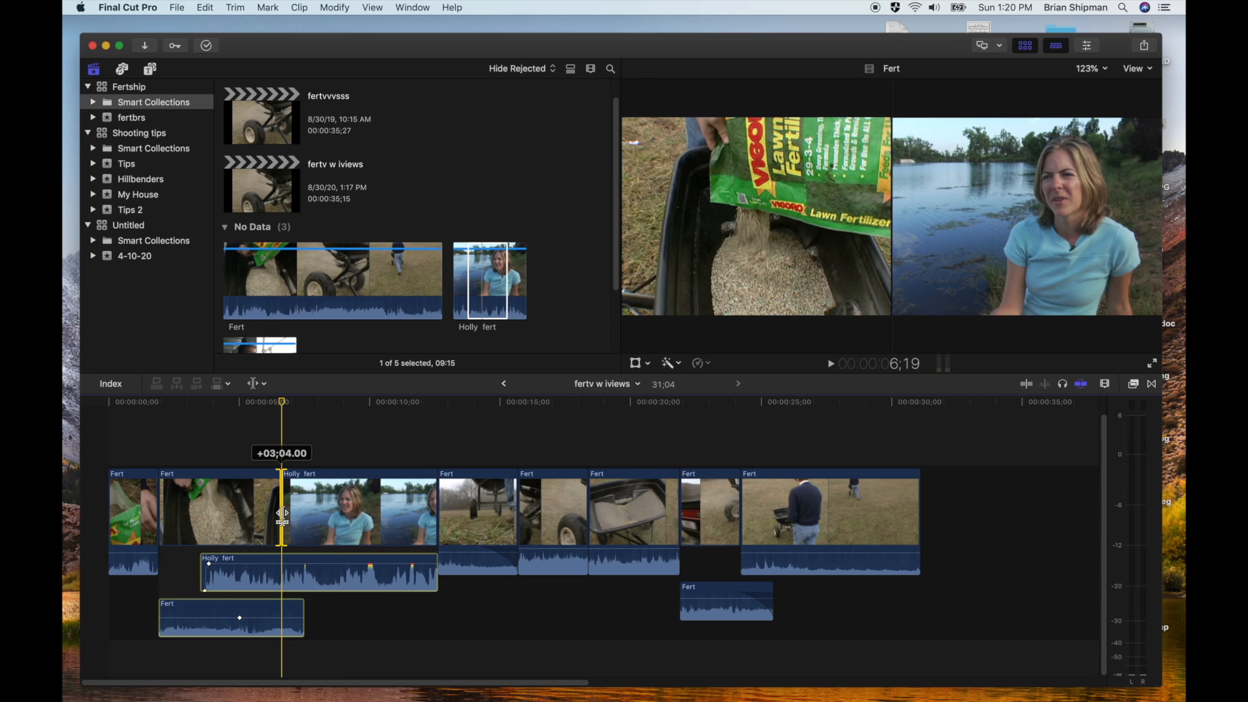
mouse_move(282, 513)
mouse_down()
mouse_move(334, 514)
mouse_move(258, 513)
mouse_move(340, 514)
mouse_move(285, 519)
mouse_move(304, 520)
mouse_up()
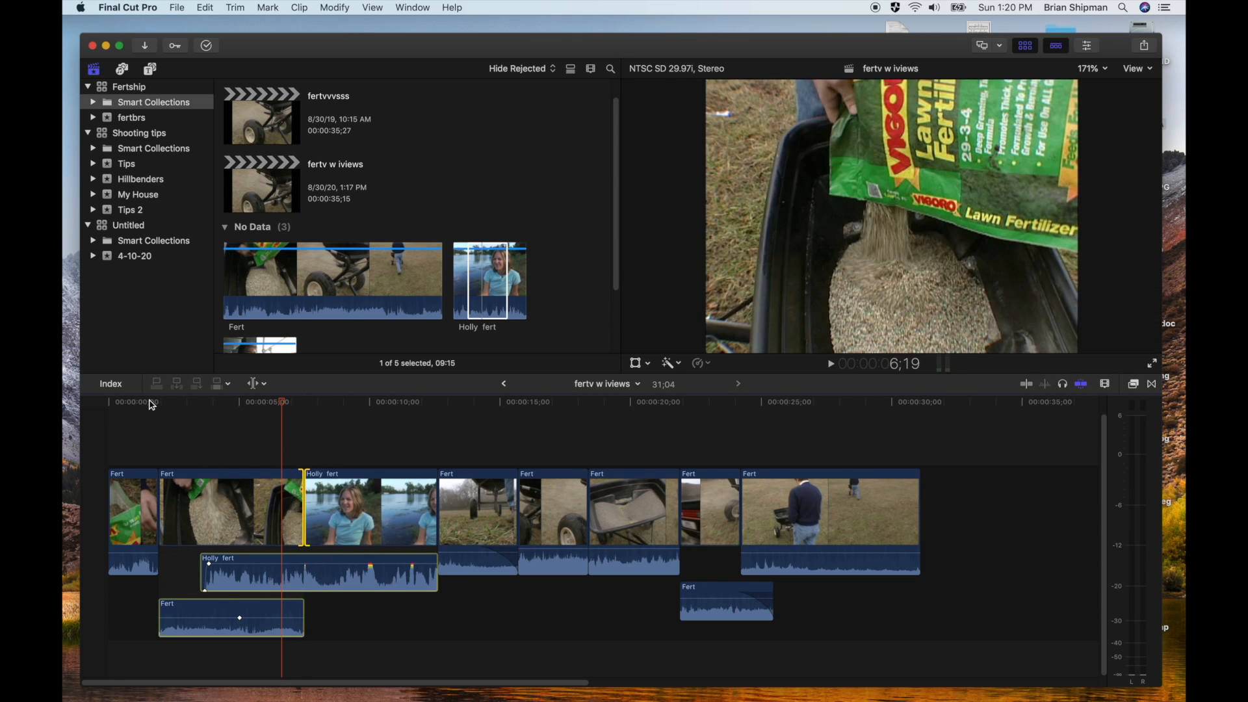
click(151, 404)
key(space)
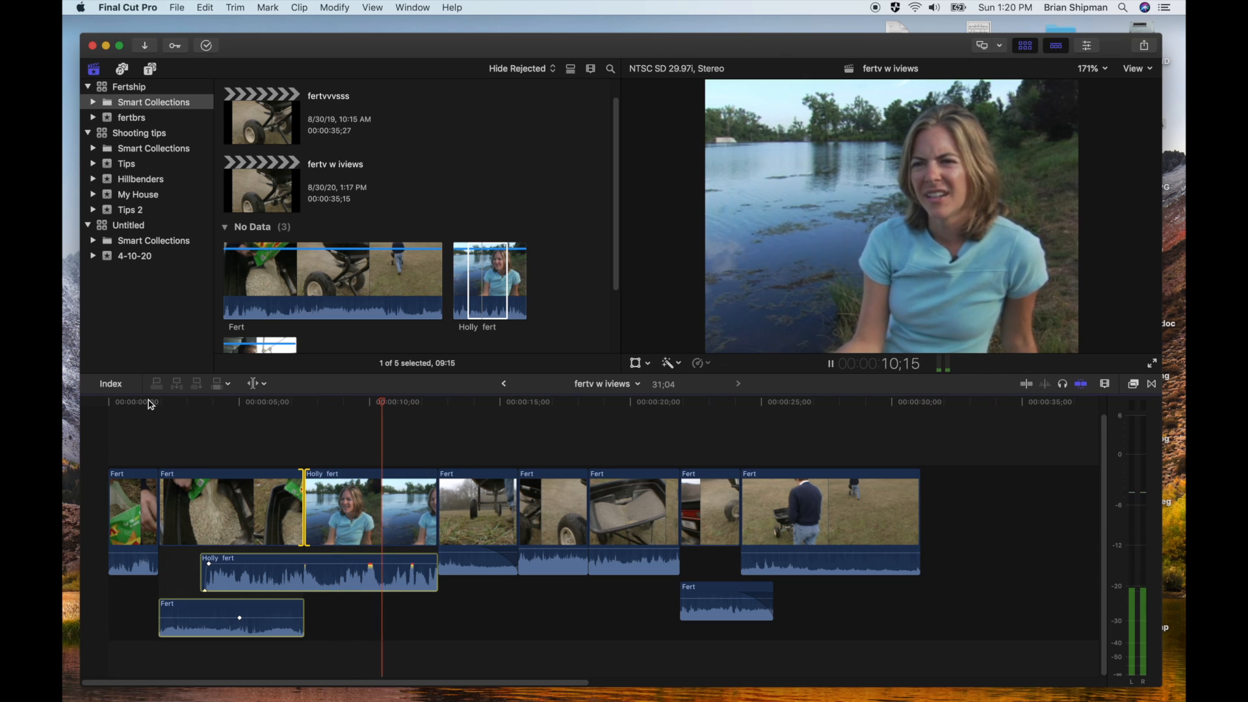
key(space)
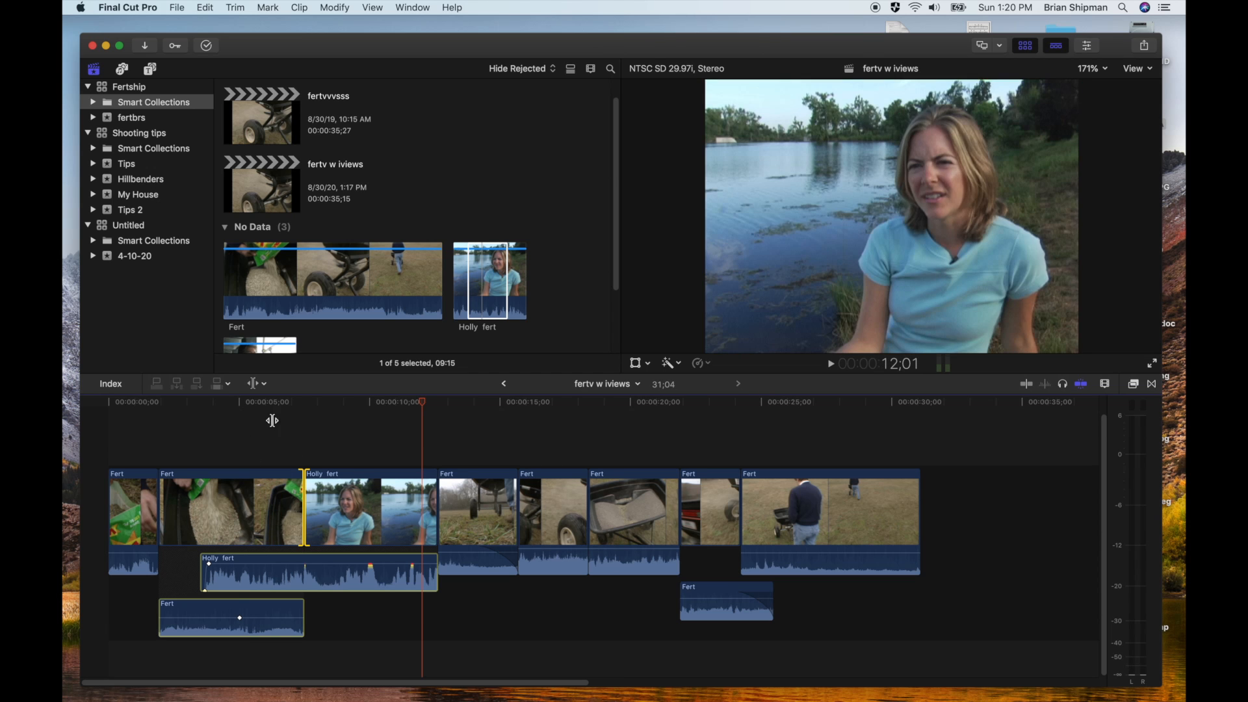
click(246, 405)
key(space)
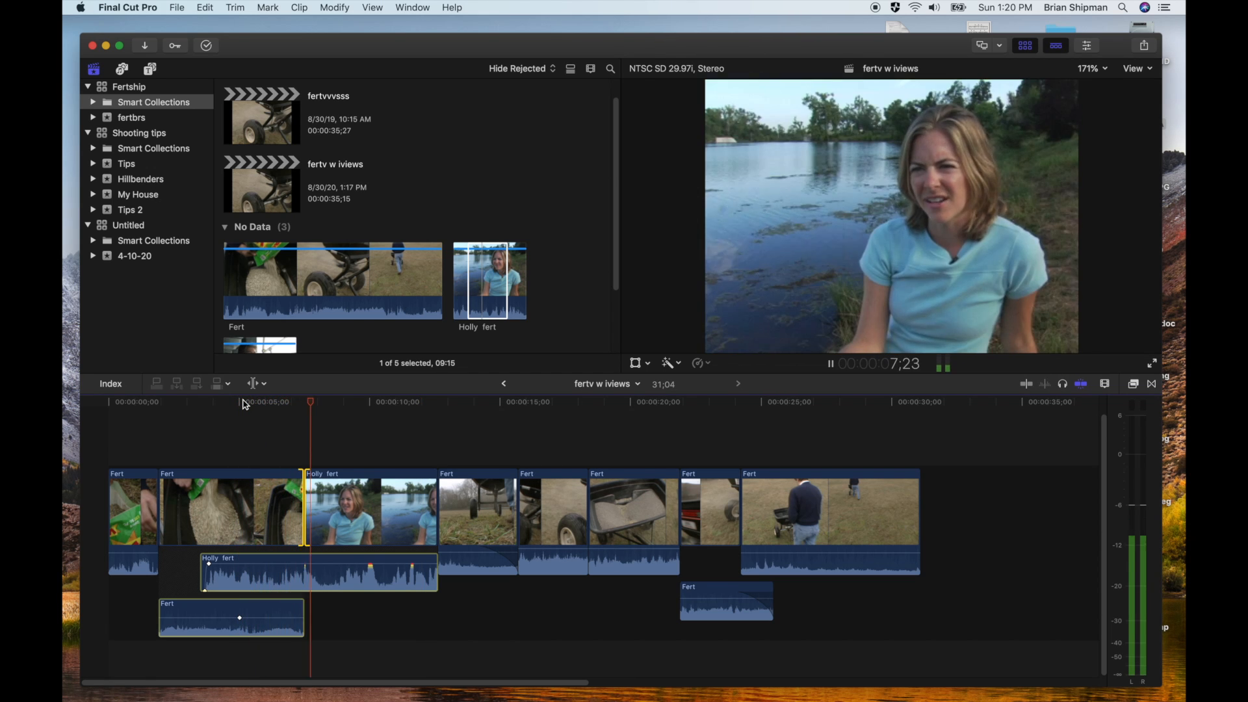
key(space)
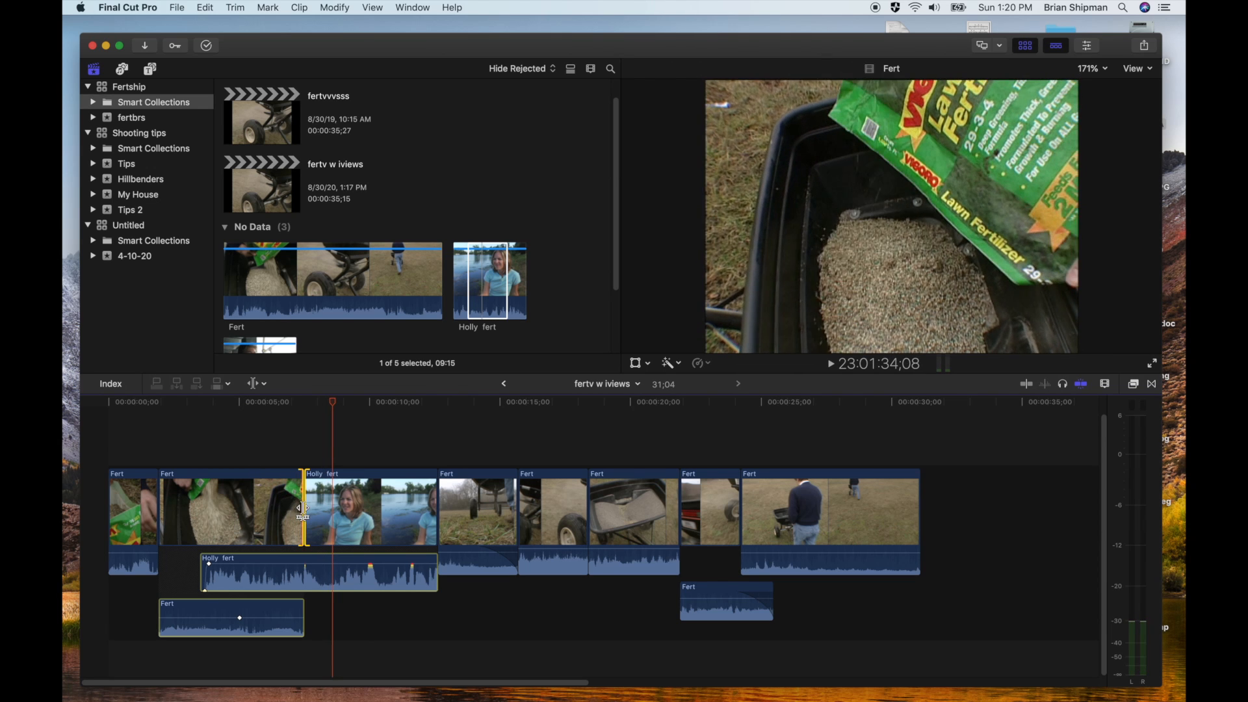
Roll the cut between the second Fert clip and the interview video to about 00:00:05;20, and play across it
click(302, 513)
drag(303, 513, 256, 513)
click(209, 416)
key(space)
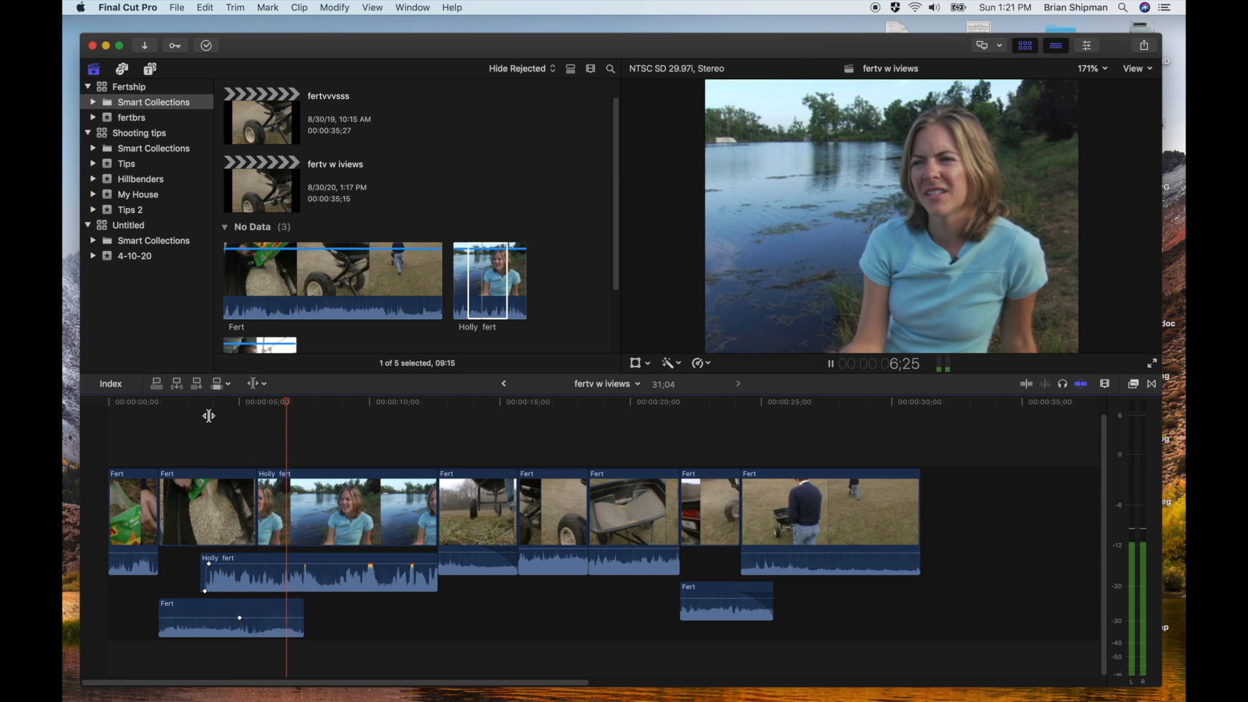
key(space)
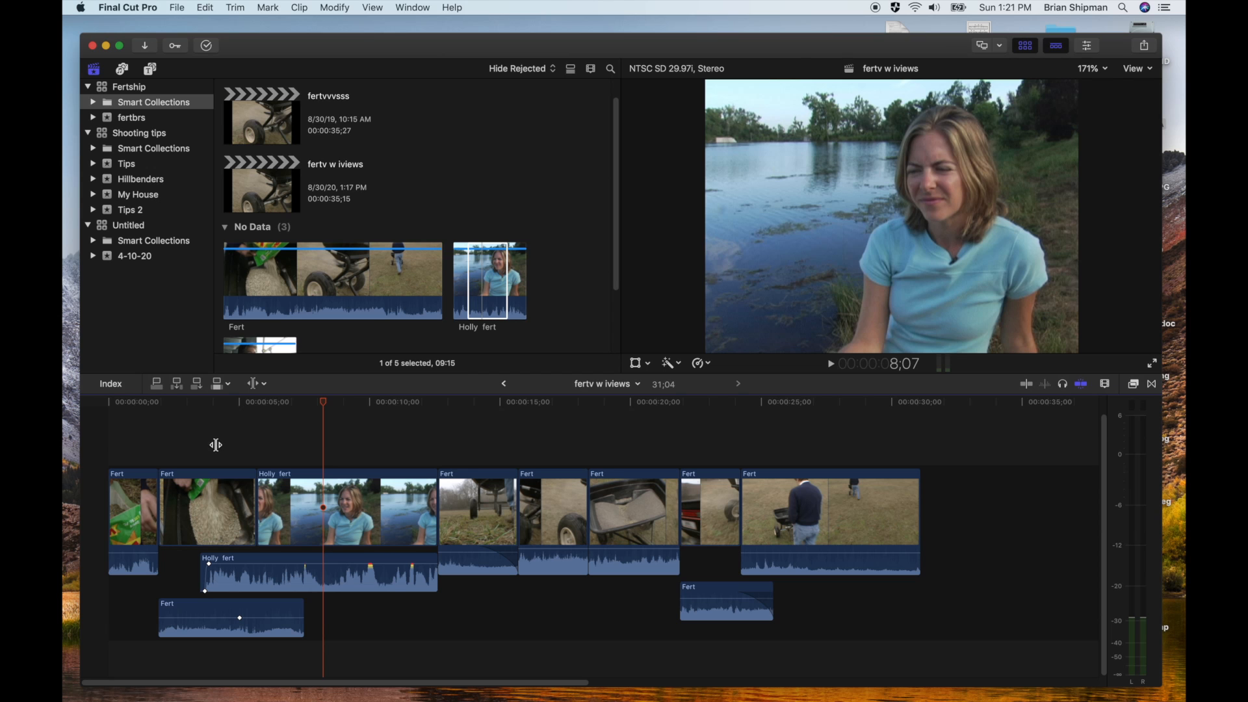
Trim the ends of the interview's video and expanded audio to 00:00:08;07, and play the overlapping section
drag(431, 483, 322, 483)
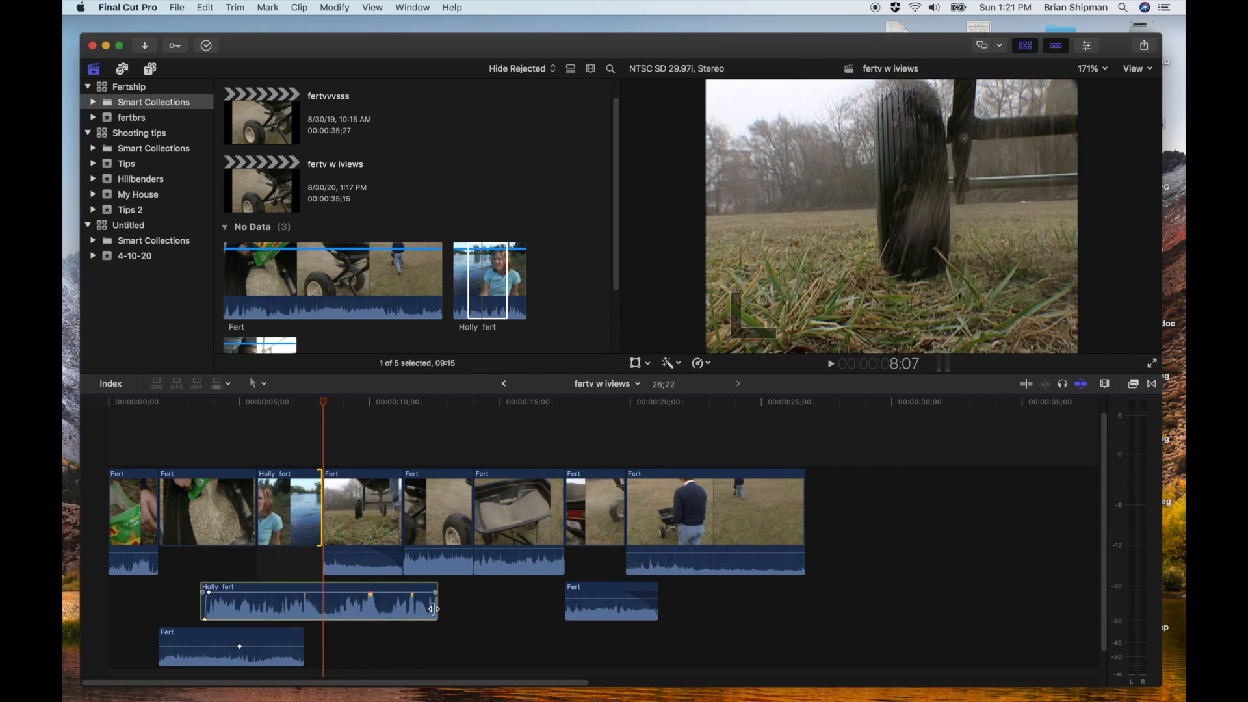
drag(433, 609, 321, 609)
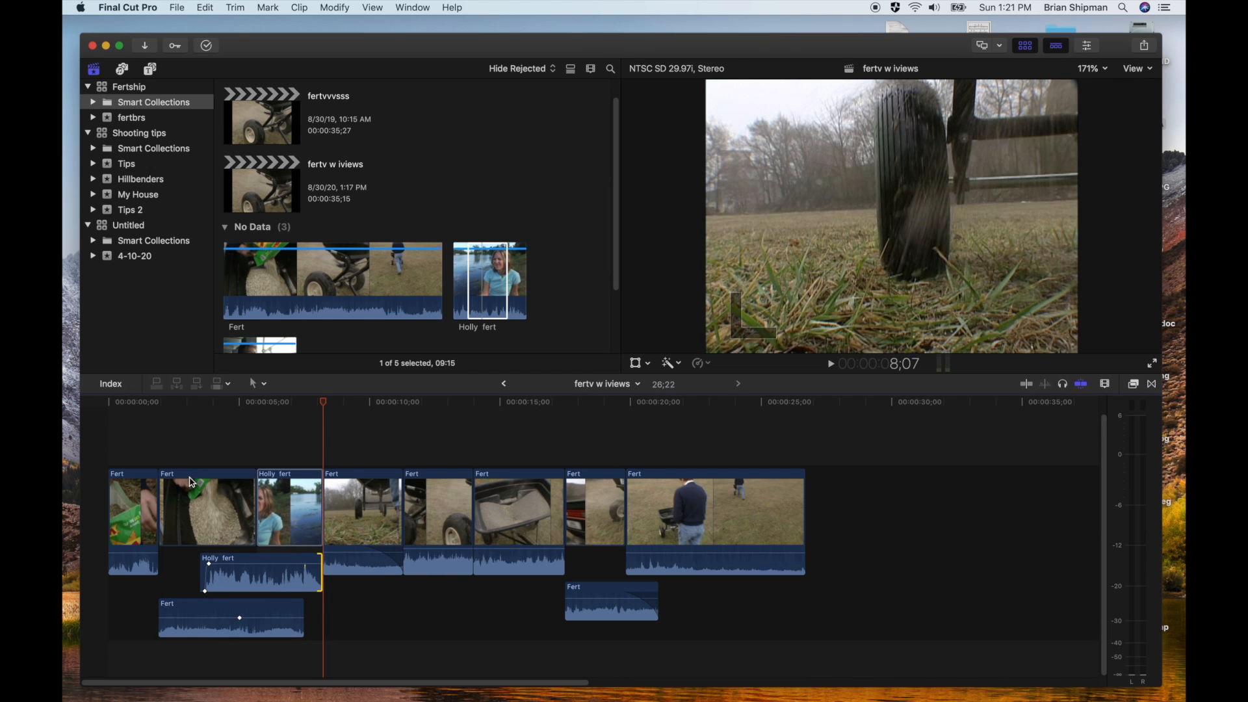
click(186, 405)
key(space)
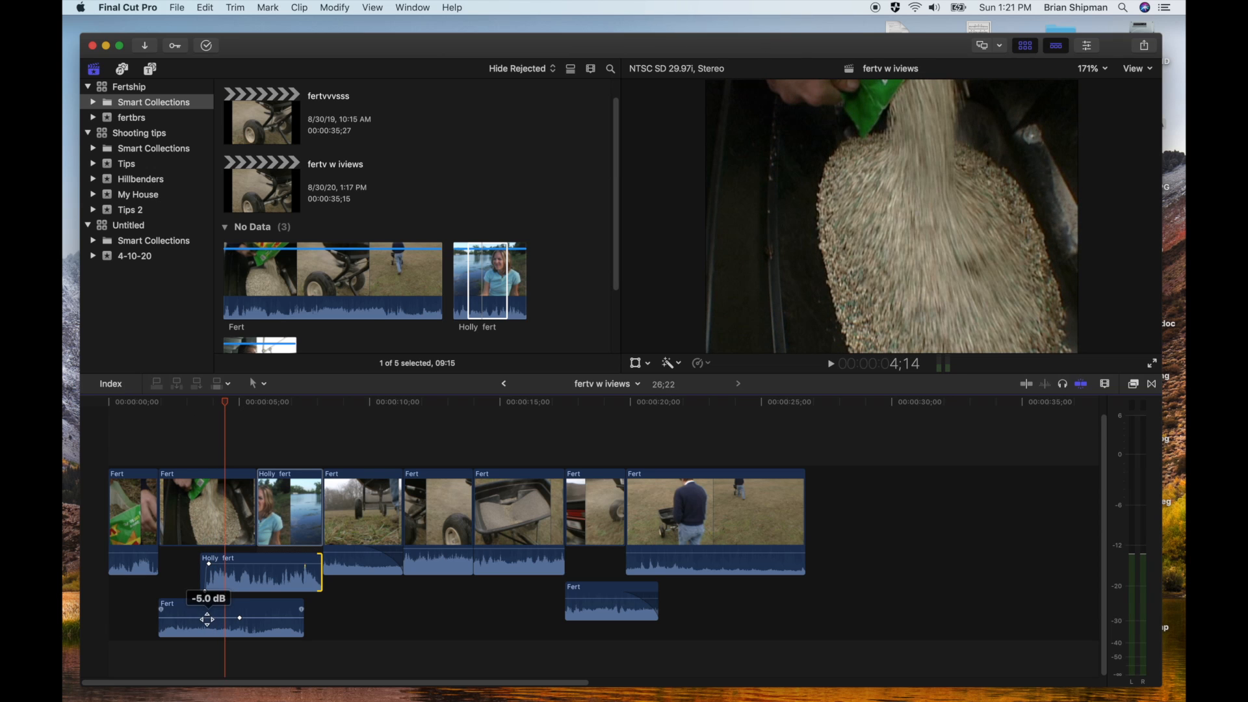
Raise the second Fert clip's expanded audio to 5.0 dB, and play it against the interview's speech
drag(208, 617, 207, 612)
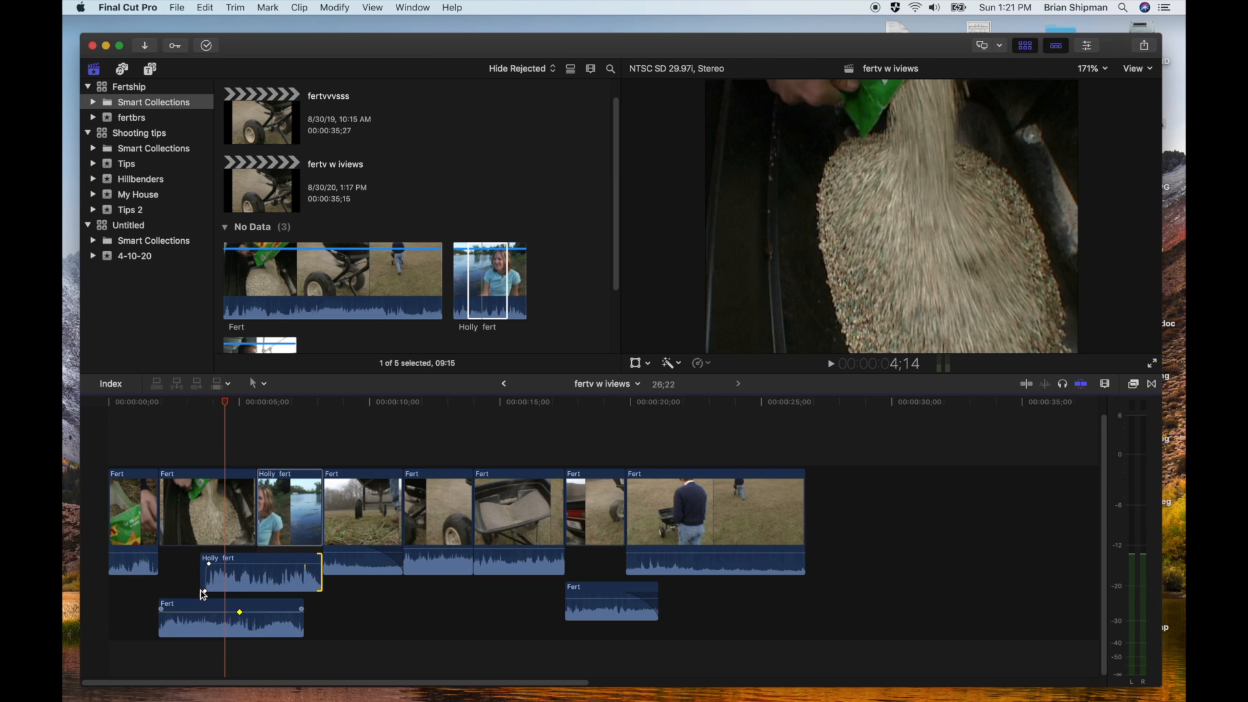
click(137, 405)
key(space)
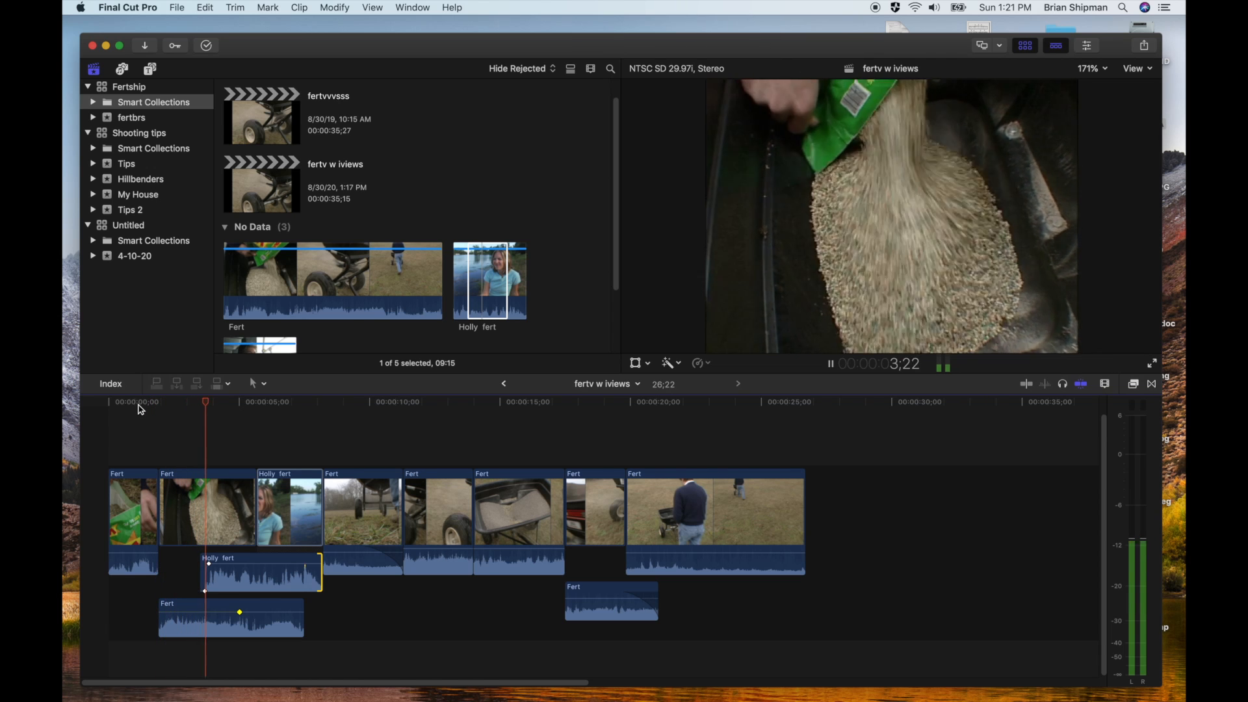
key(space)
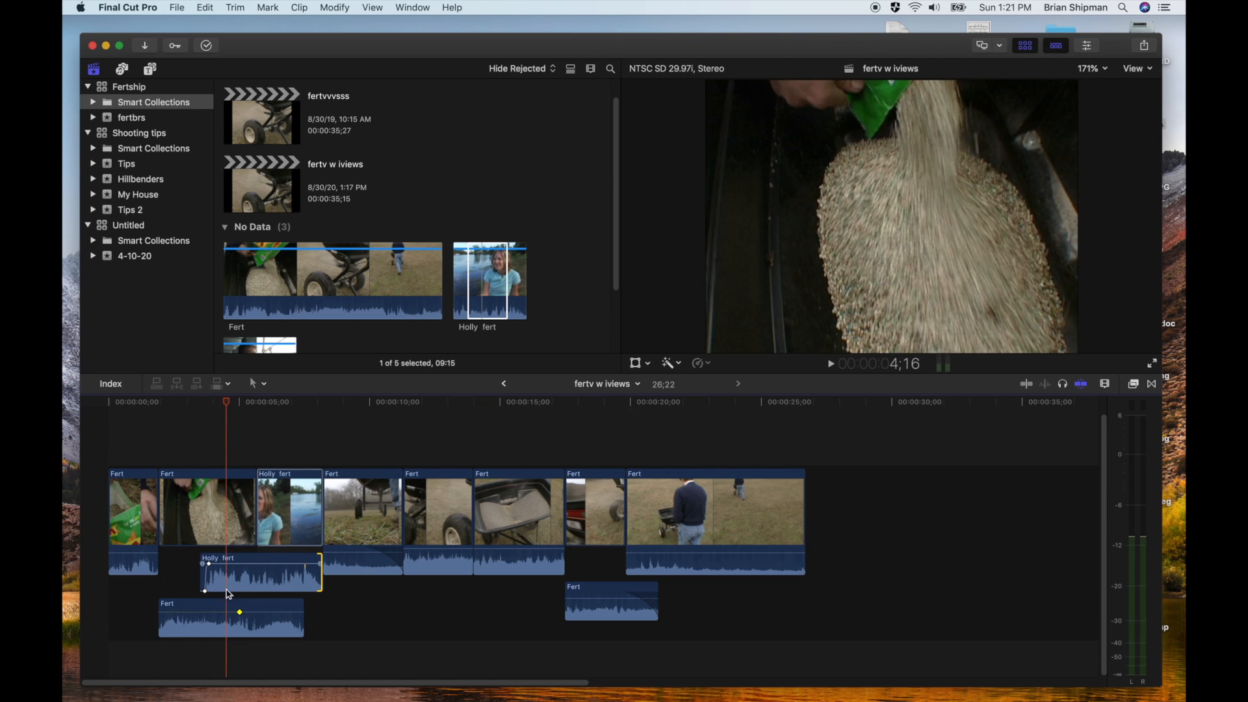
Fade the second Fert clip's audio down under the interview with keyframes at about 3;02 and 3;21, deleting its old keyframe
alt+click(189, 612)
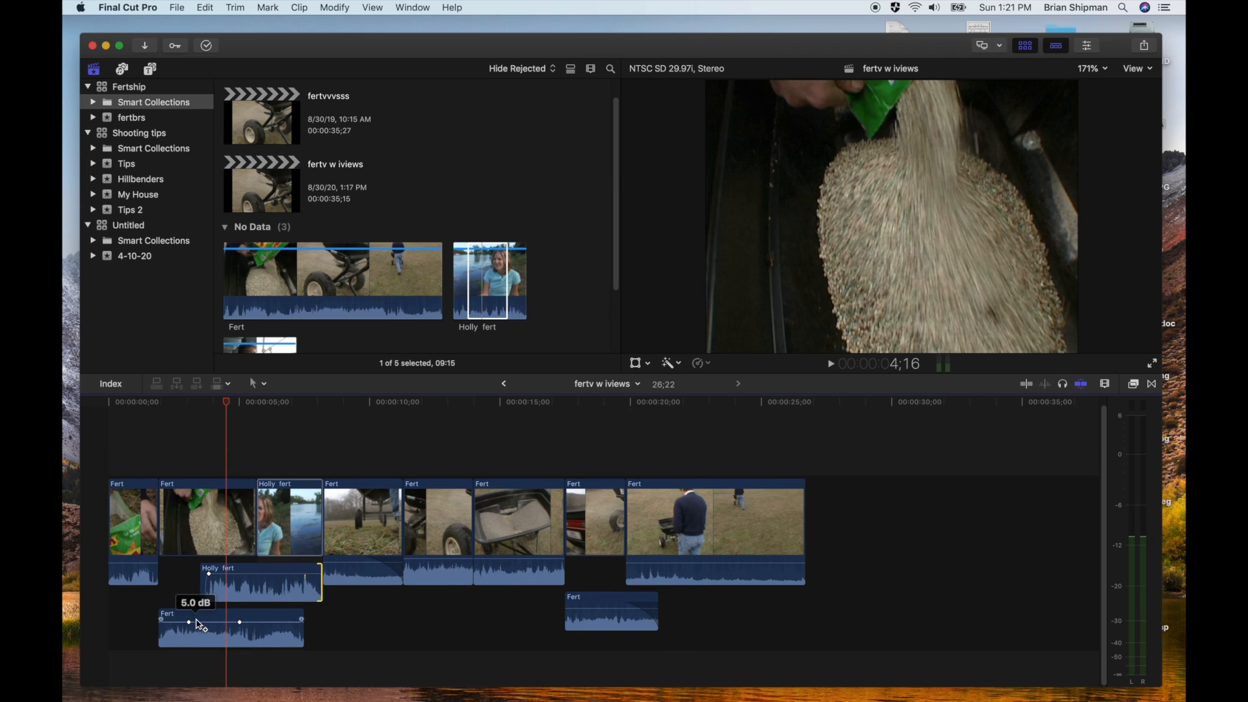
drag(205, 622, 205, 636)
right_click(239, 623)
click(256, 631)
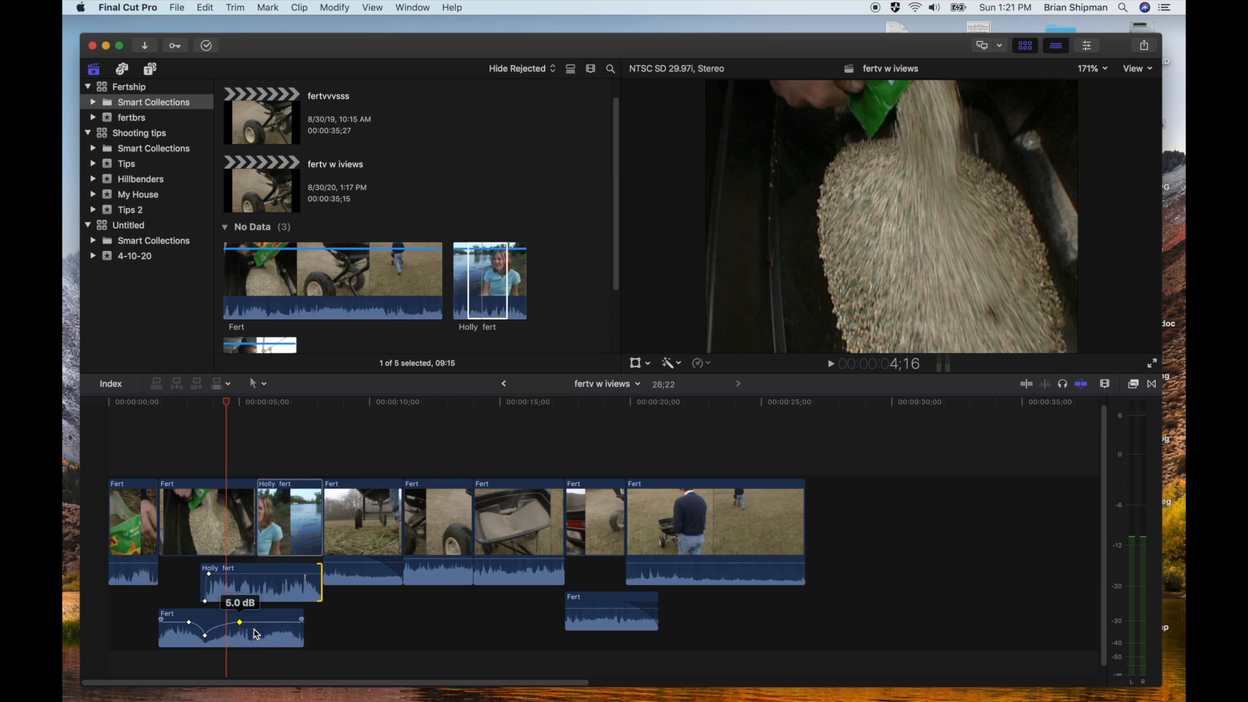
drag(222, 635, 223, 632)
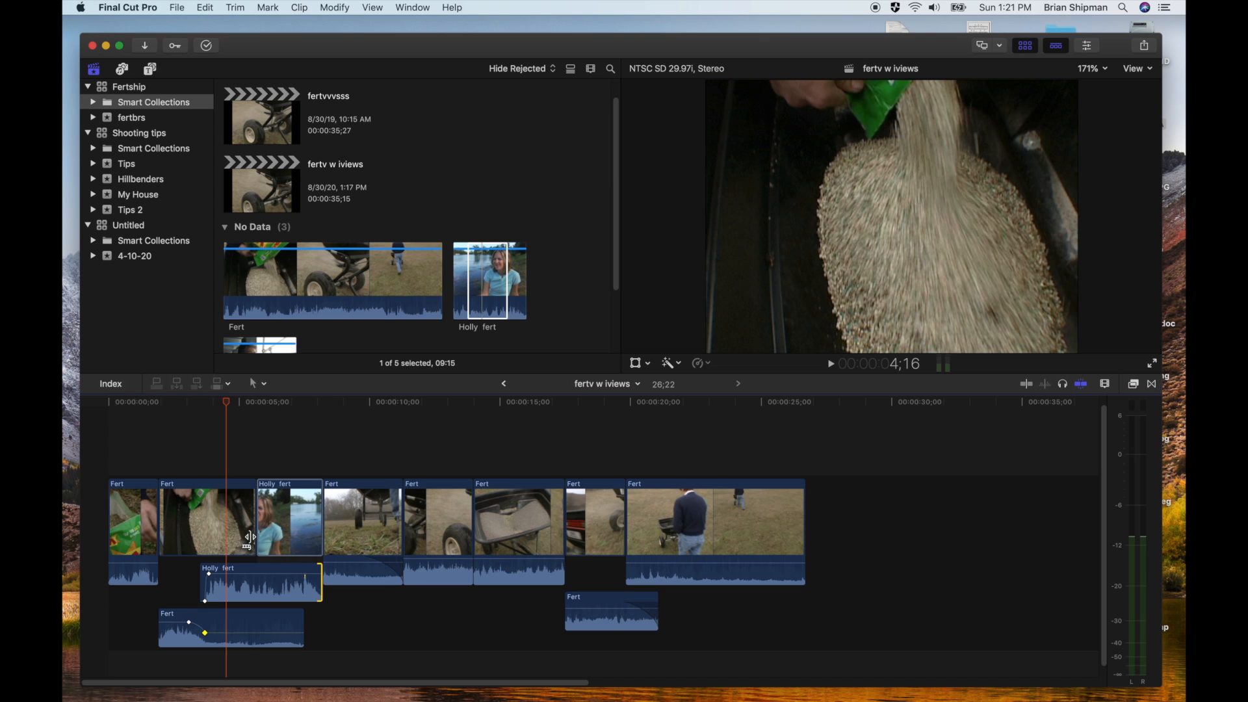
Enlarge the timeline around the start of the interview audio and play the audio overlap
click(218, 578)
click(186, 578)
click(193, 582)
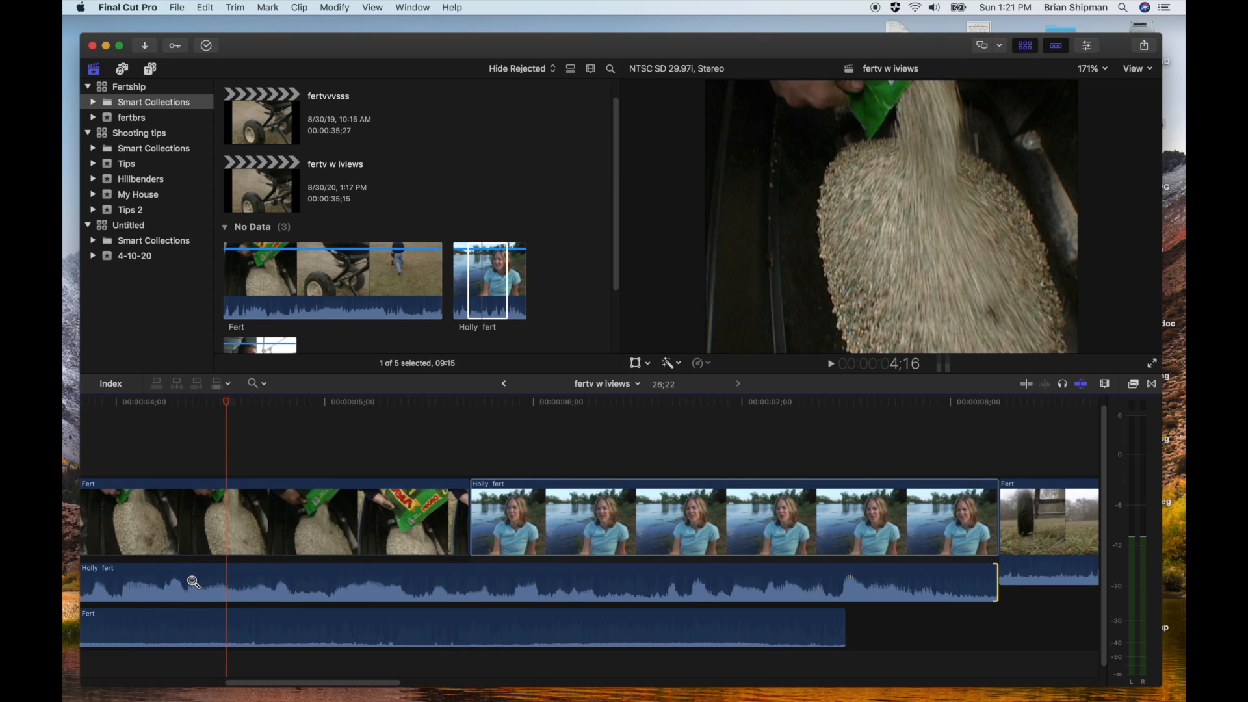
key(a)
drag(298, 683, 249, 687)
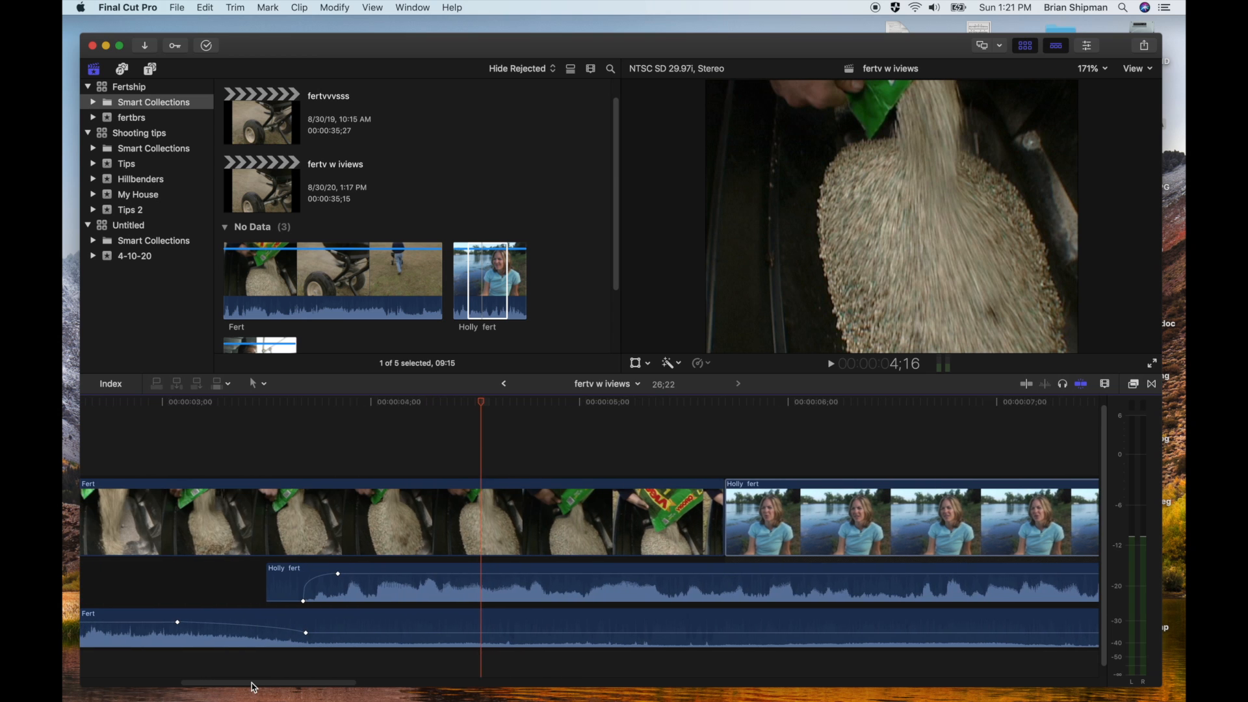
click(142, 411)
key(space)
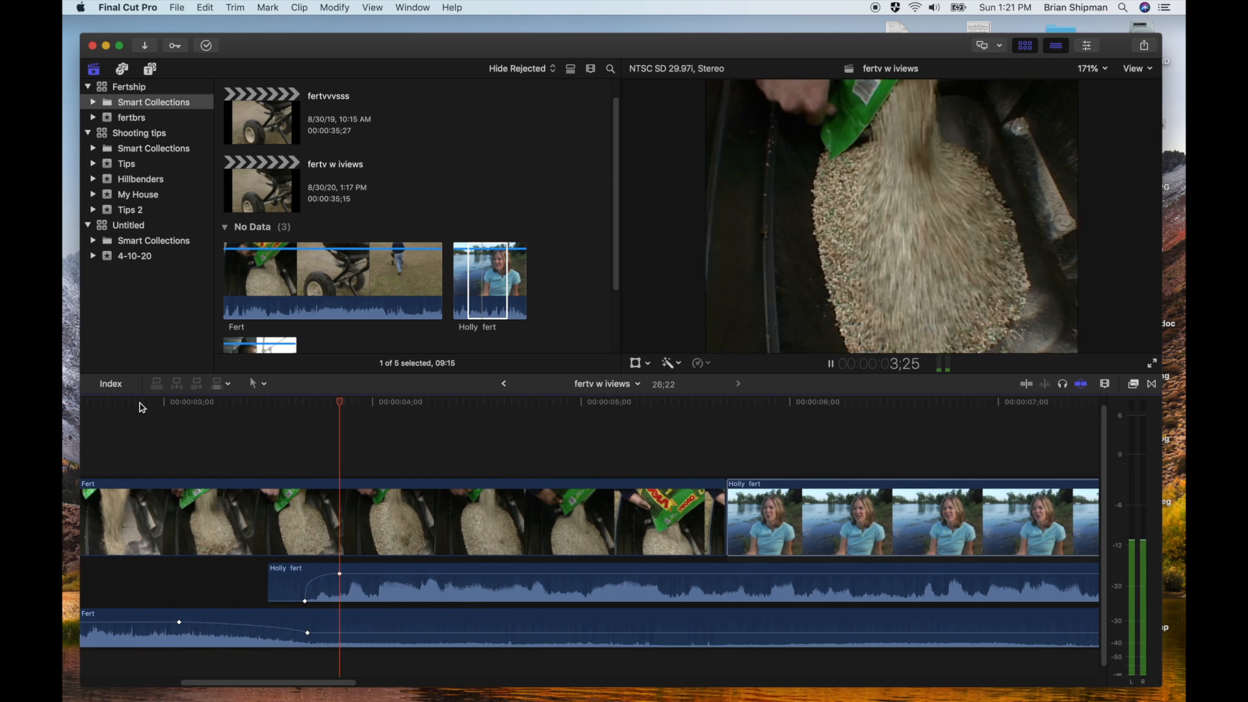
key(space)
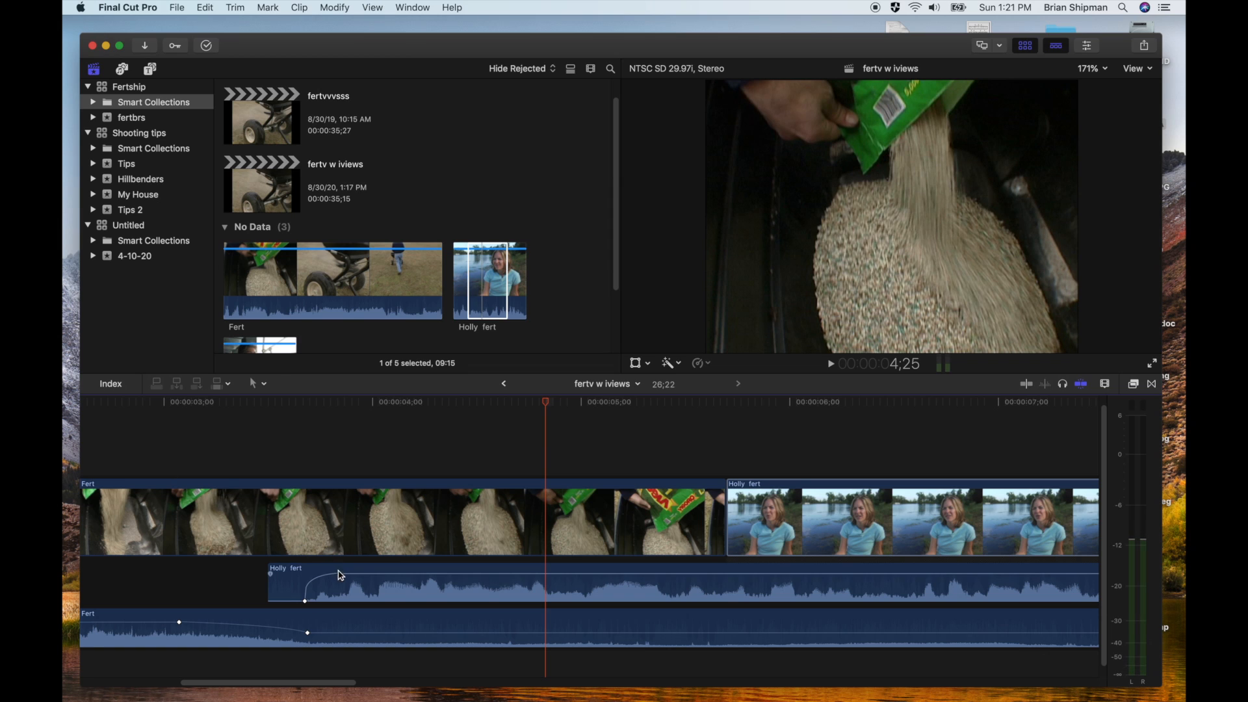
Stretch the interview's audio fade-in by moving its low keyframe slightly earlier and its upper keyframe to about 00:00:05;10, and play it
drag(339, 575, 559, 574)
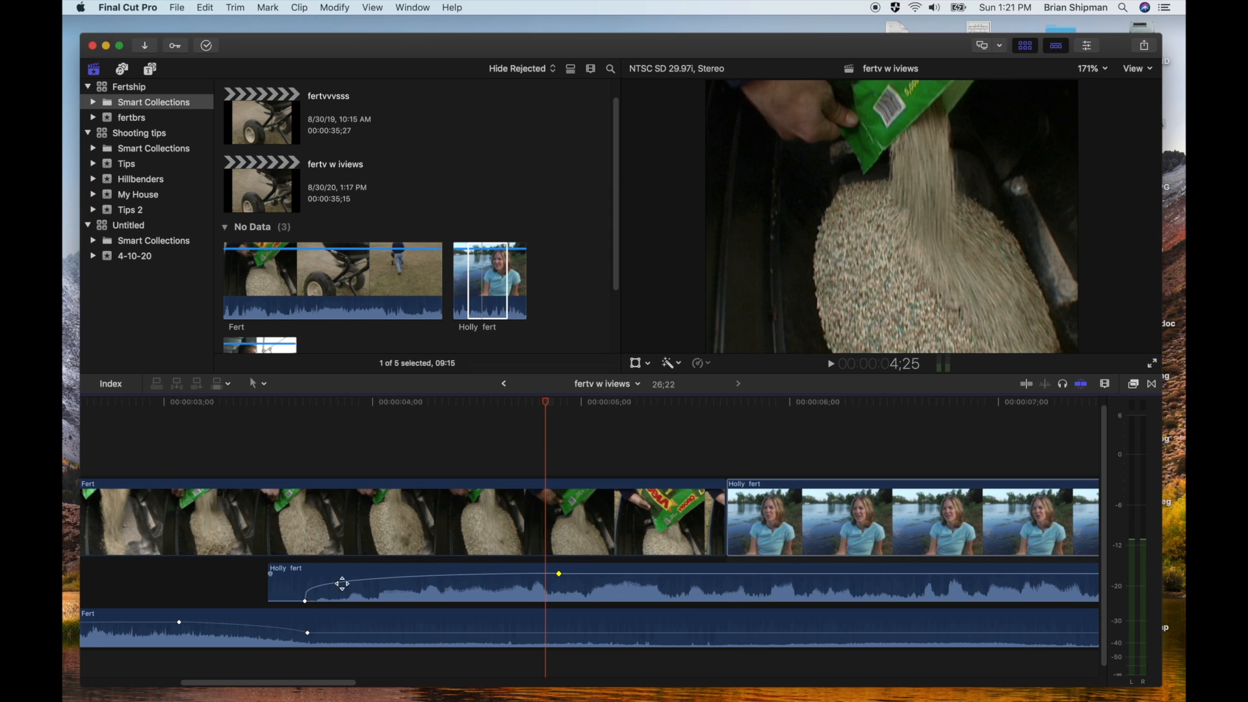
drag(305, 601, 293, 600)
drag(559, 579, 656, 560)
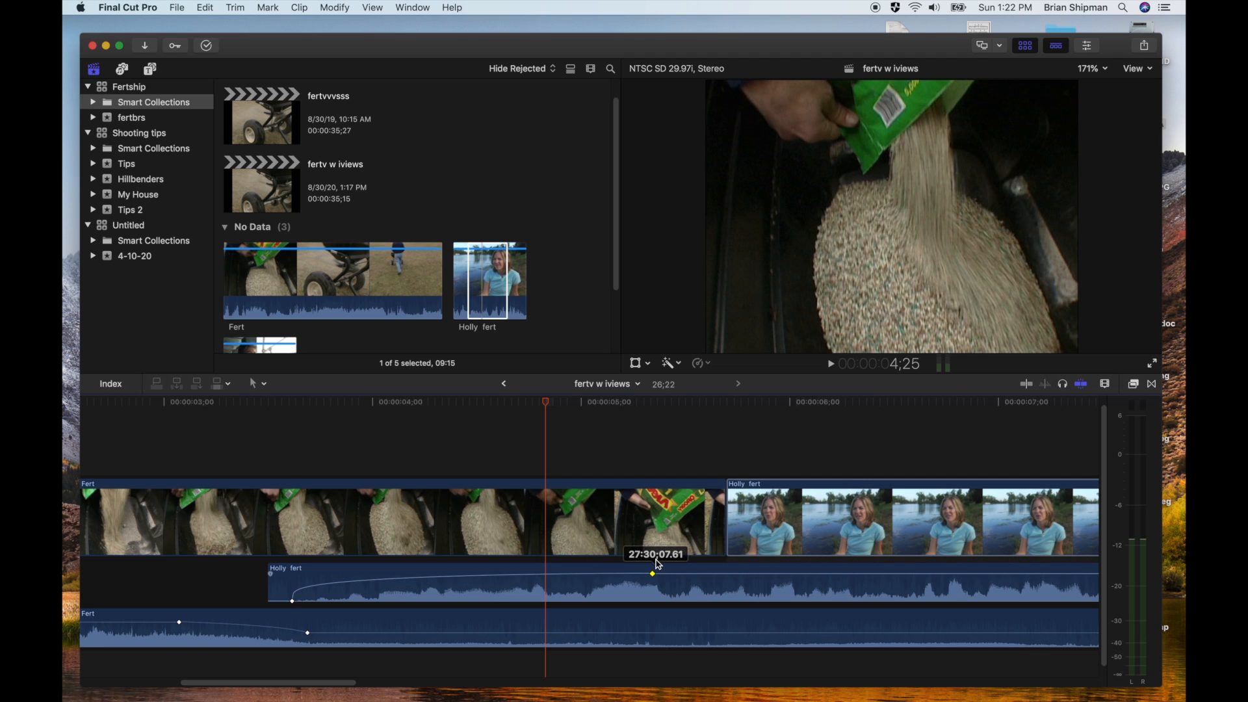
click(127, 403)
key(space)
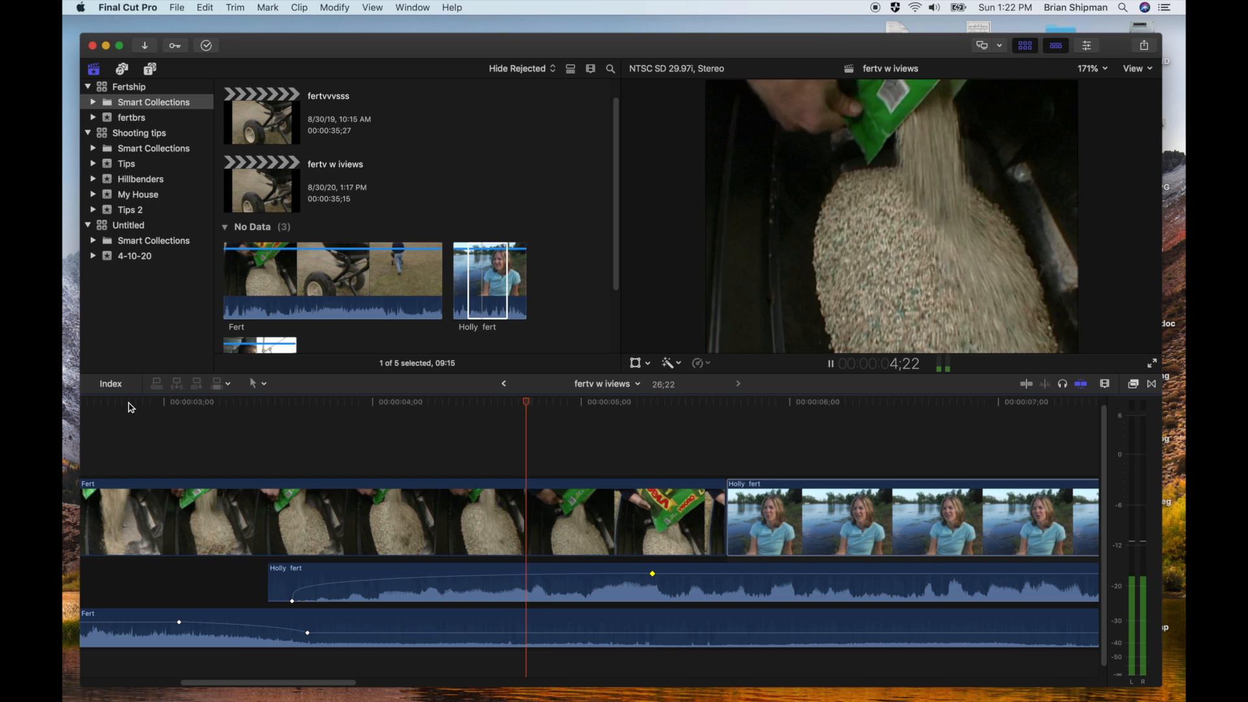
key(space)
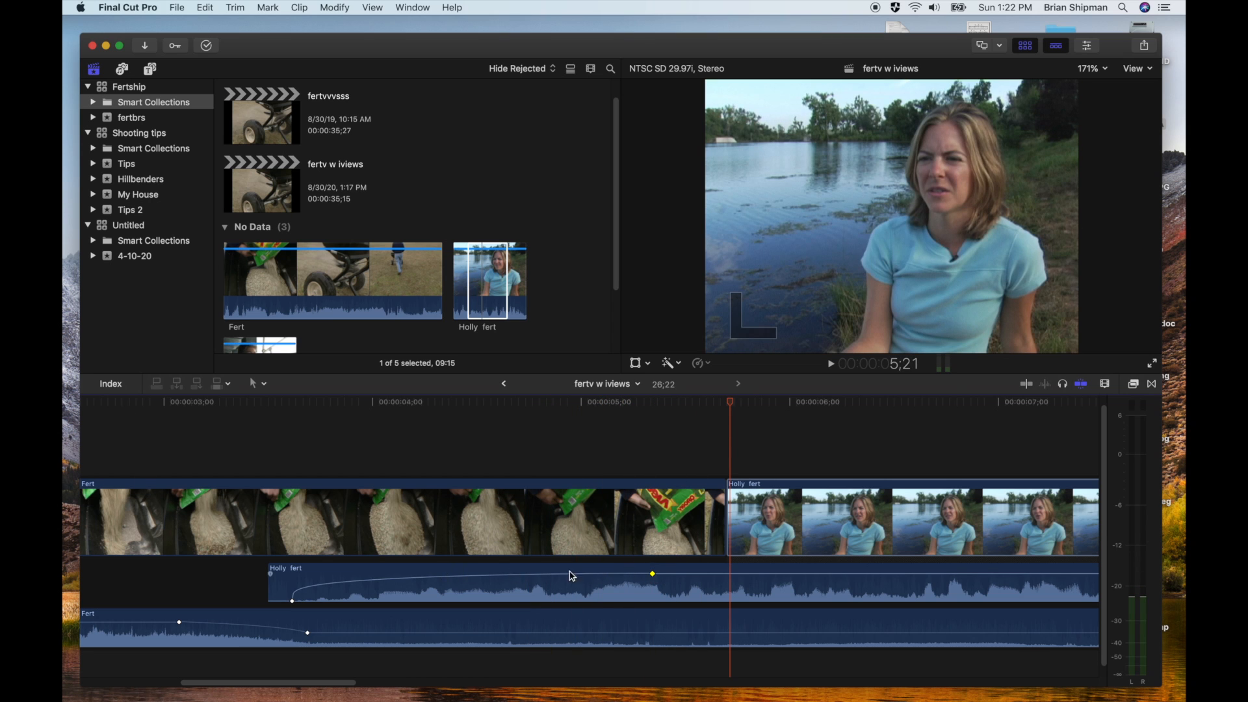
Shorten the interview's audio fade-in by moving its upper keyframe to about 00:00:03;25, and play the transition
drag(652, 573, 340, 573)
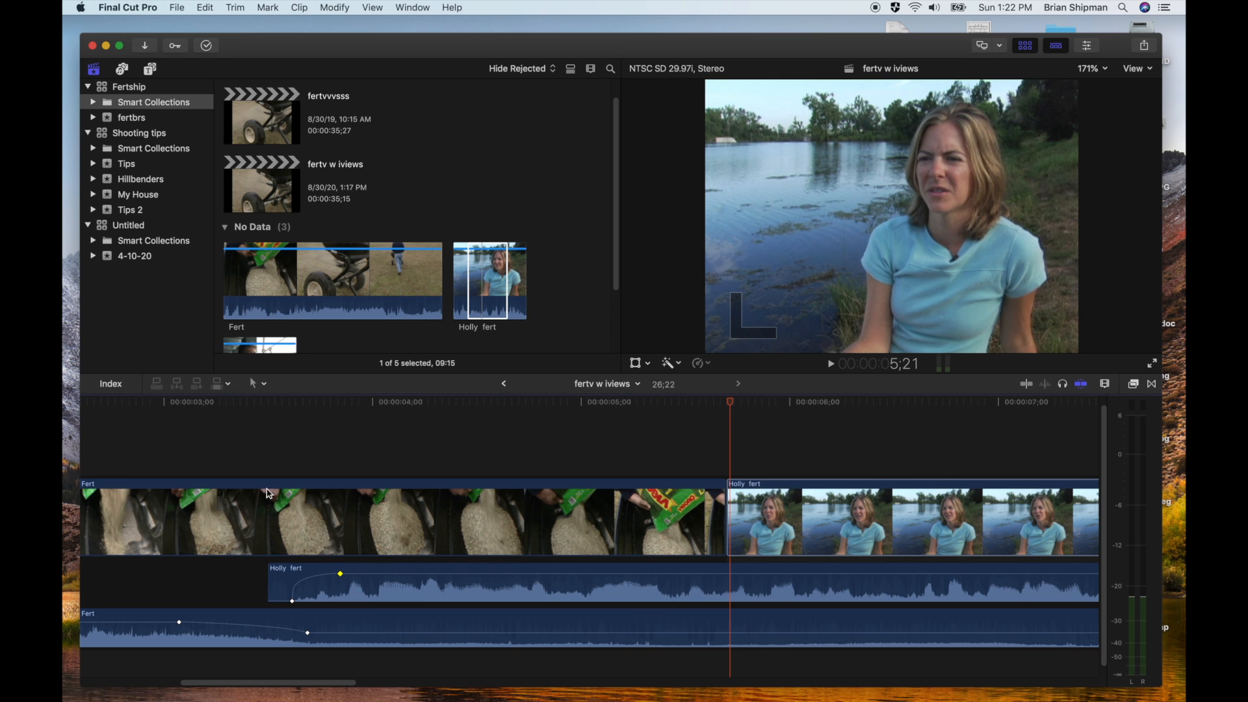
click(169, 402)
key(space)
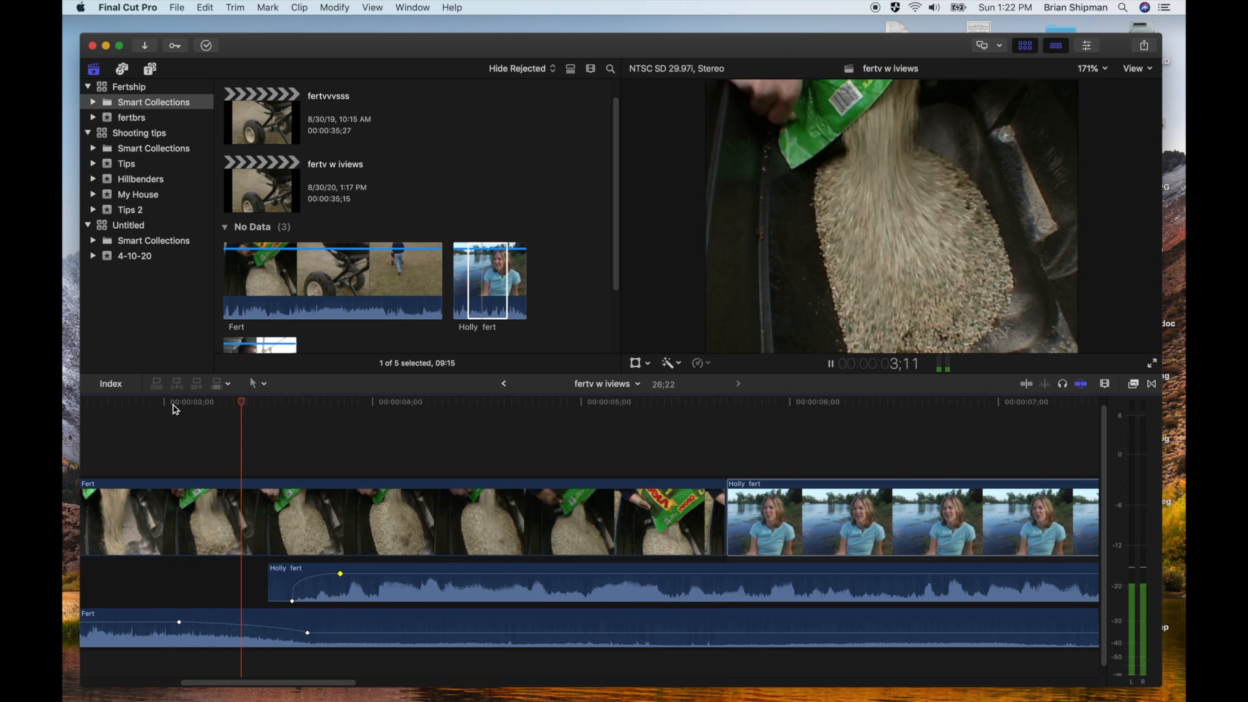
key(space)
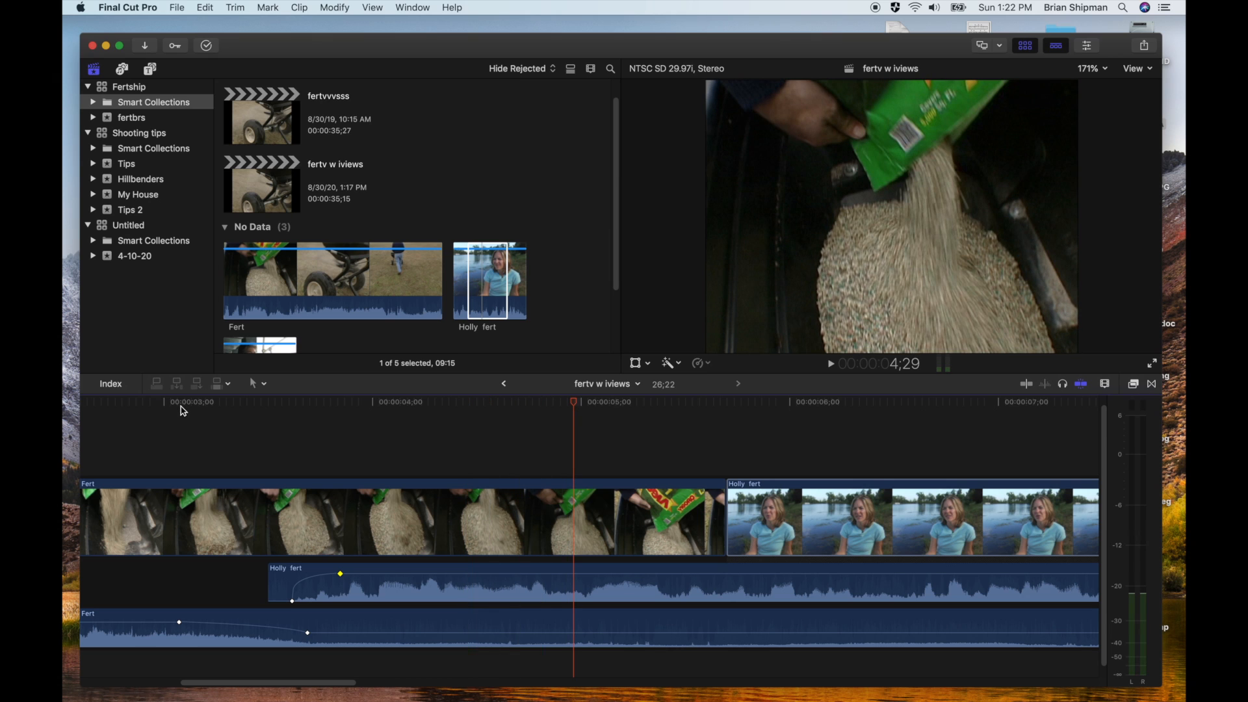
Fit the whole project in the timeline and collapse the expanded audio of the interview and the second Fert clip
key(shift+z)
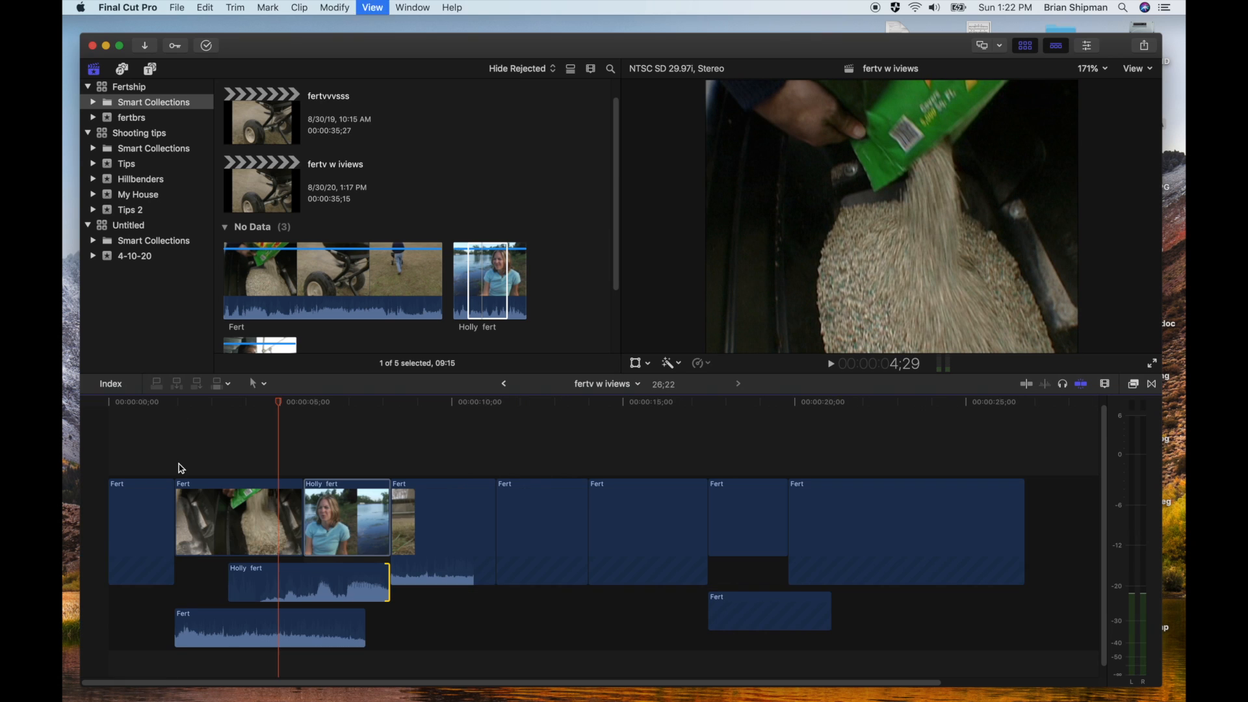
click(283, 593)
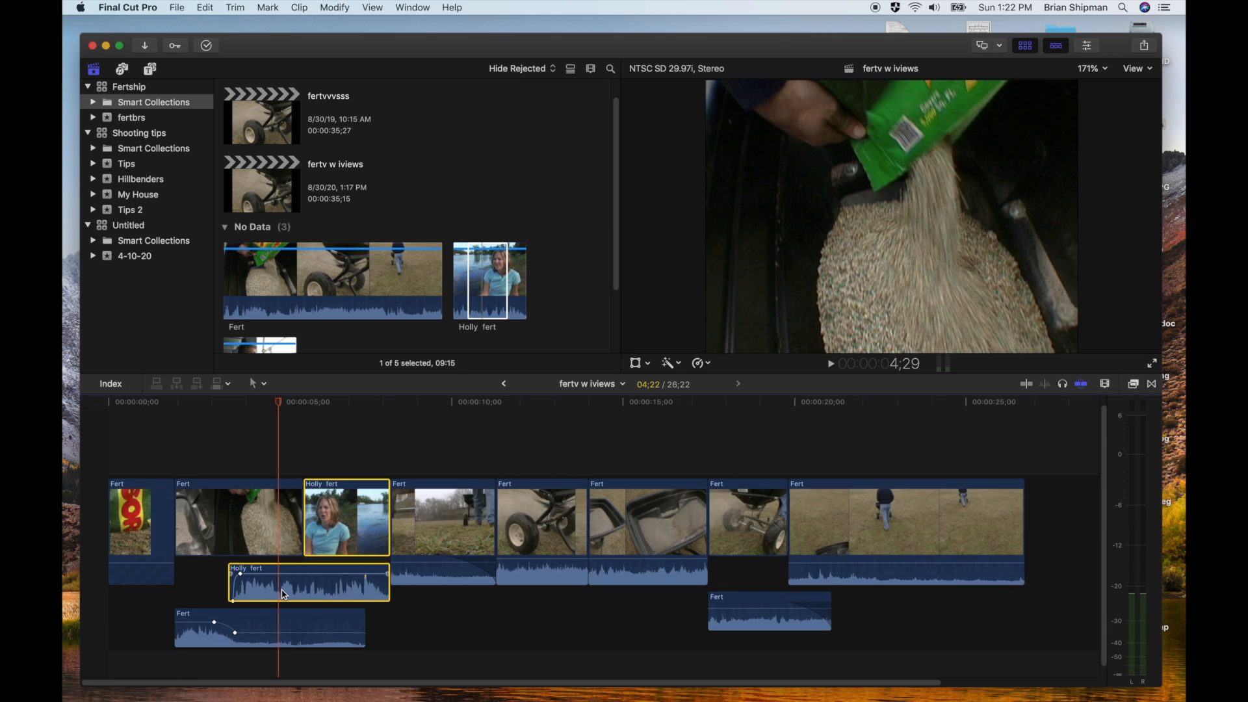
double_click(283, 594)
double_click(285, 607)
Expand the audio of the interview and the second Fert clip again, separate from their video
double_click(344, 569)
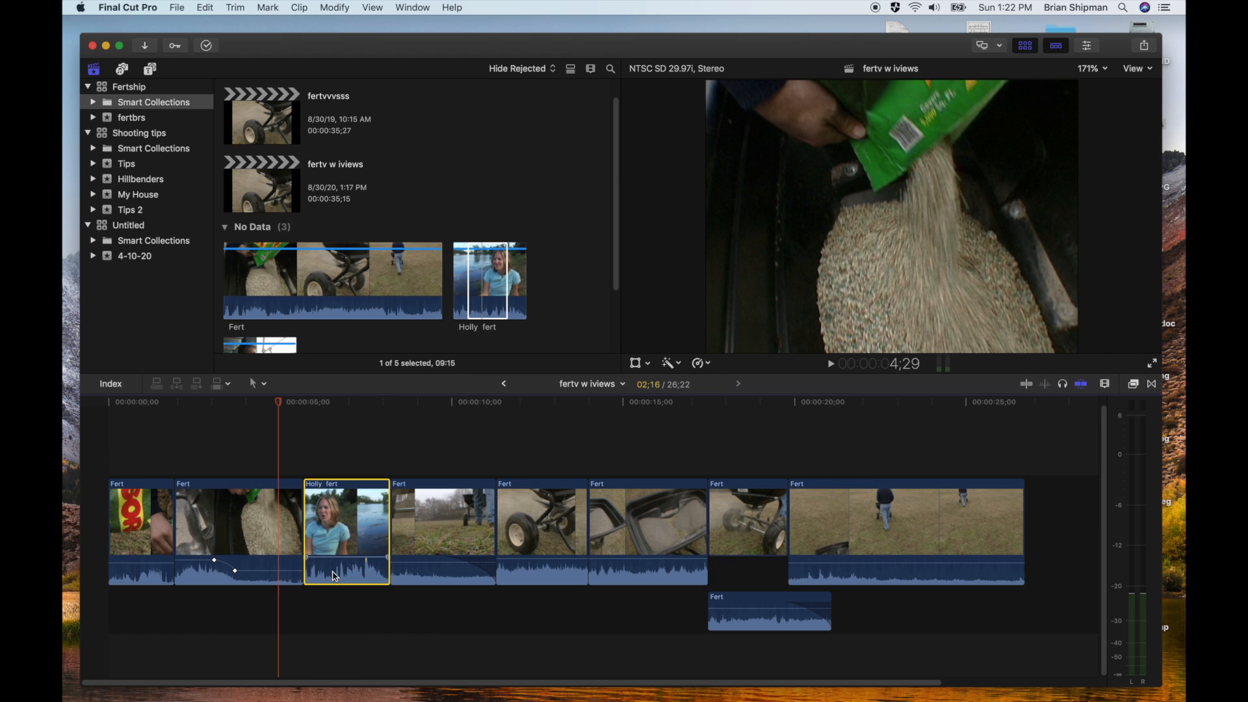
click(275, 569)
double_click(276, 569)
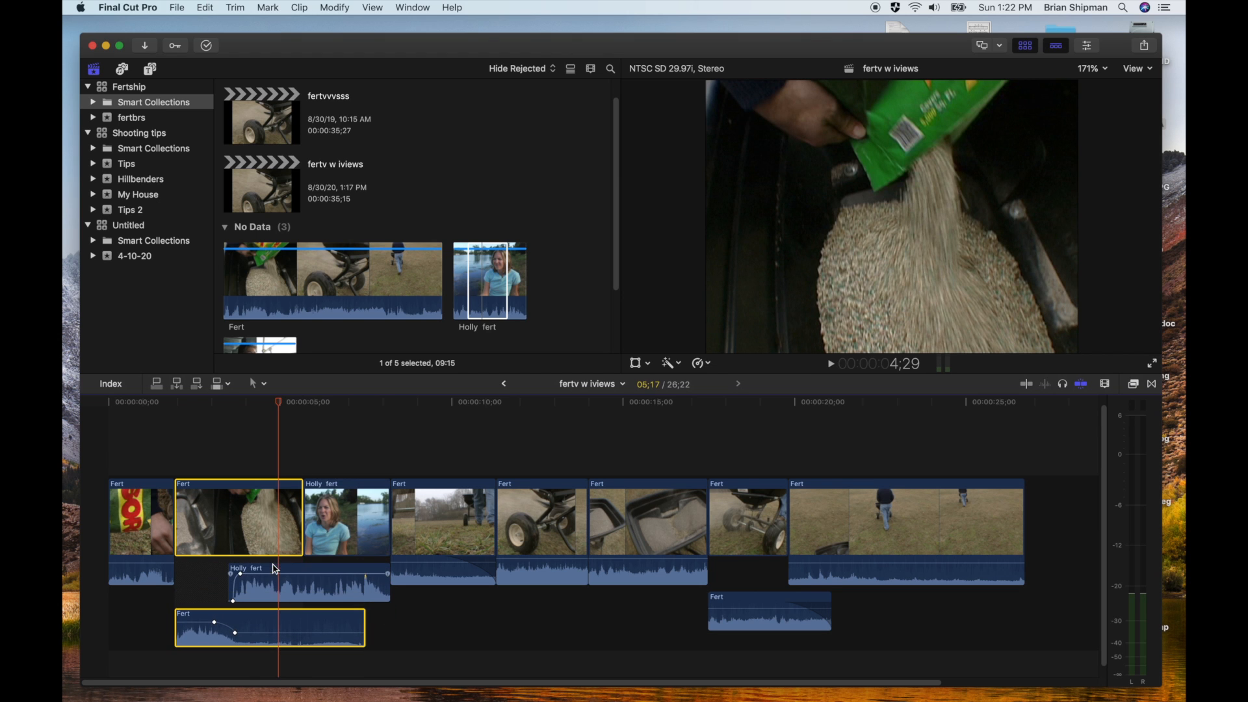
Trim the interview audio's start to just before 4 seconds, and fade out the second Fert clip's audio from where the interview picture begins
mouse_move(232, 581)
mouse_down()
mouse_move(370, 575)
mouse_move(242, 582)
mouse_up()
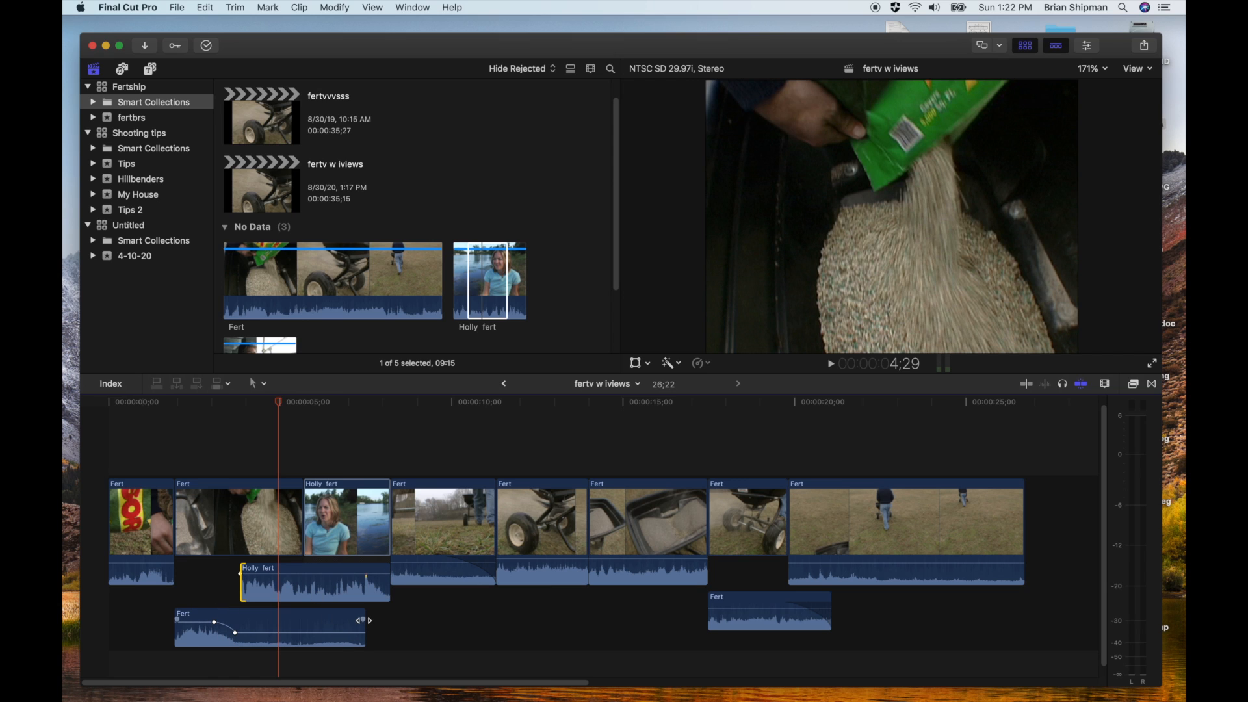
drag(362, 620, 305, 620)
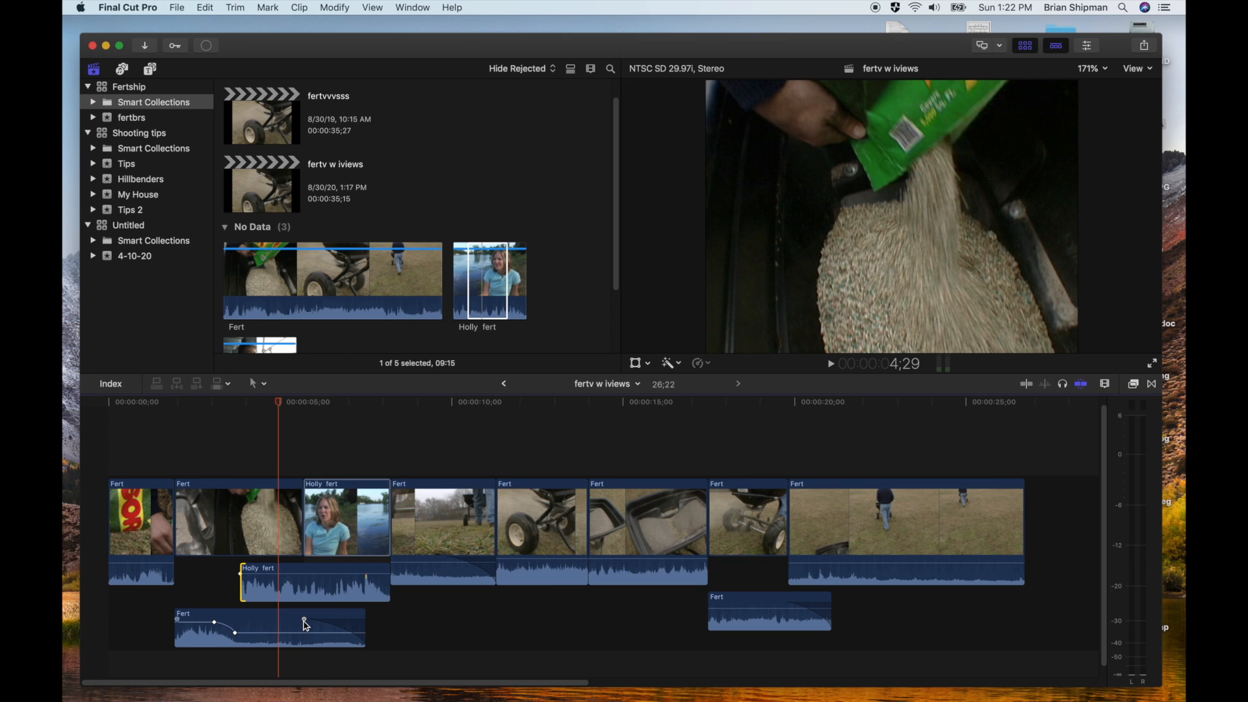